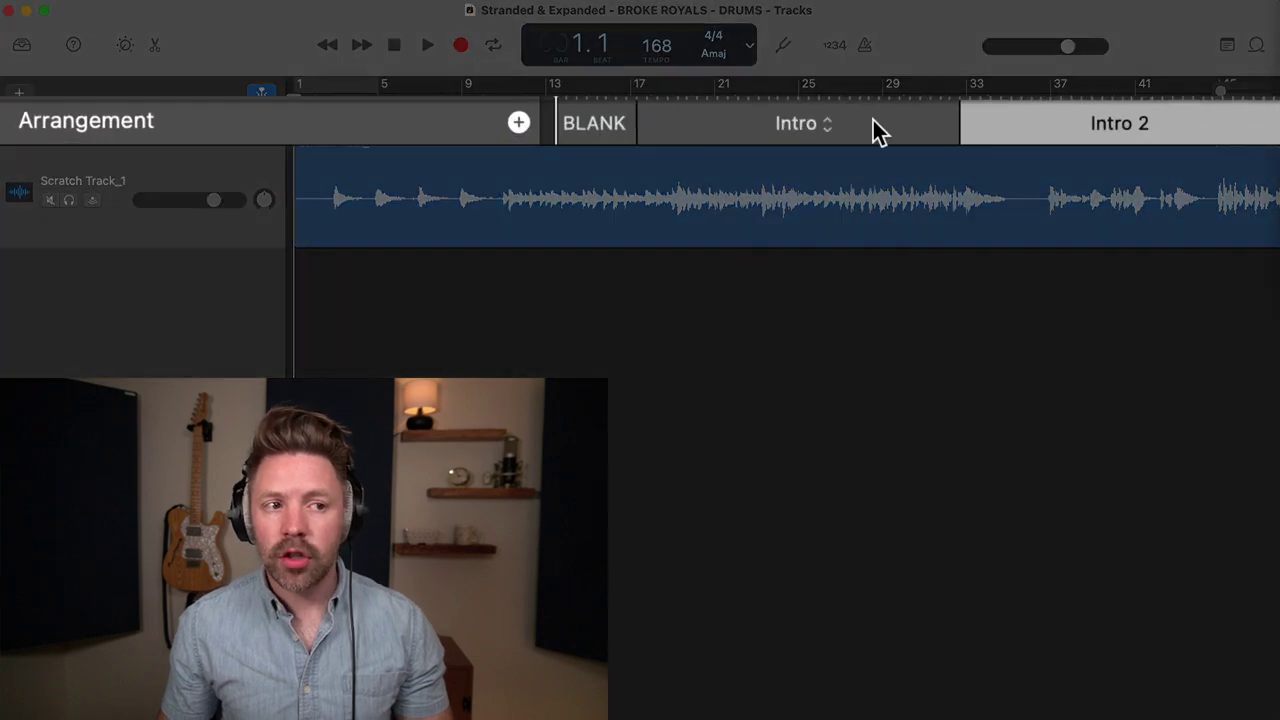
Look over the arrangement sections, play the scratch track from bar 26 across the Verse–Prechorus boundary, and return the playhead to the start.
scroll(685, 169, "right", 3)
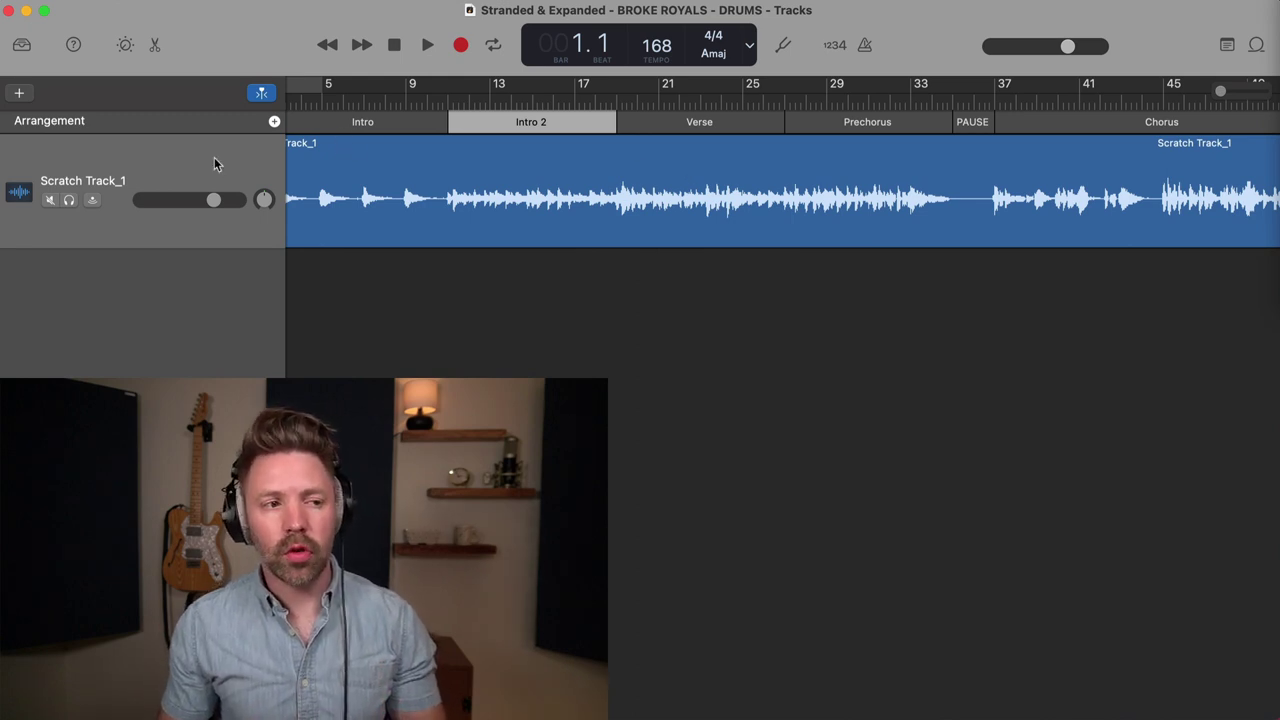
scroll(724, 243, "left", 3)
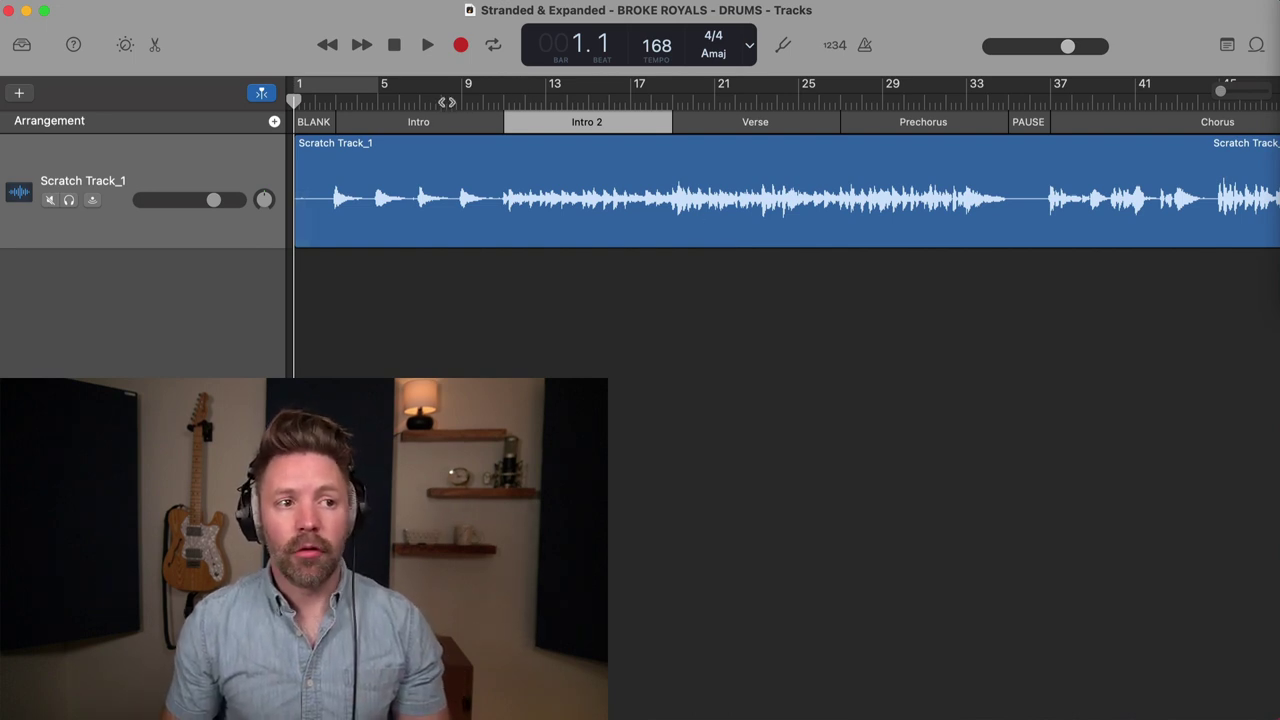
left_click(814, 103)
key("space")
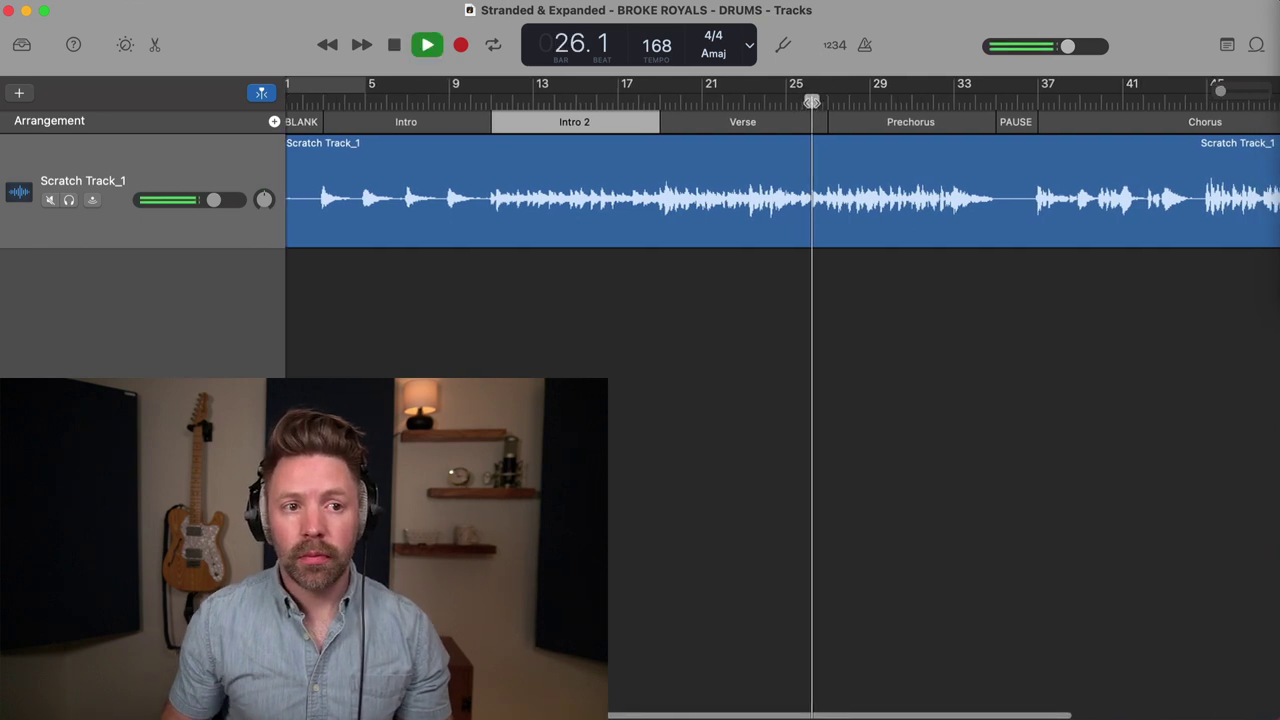
scroll(740, 200, "right", 2)
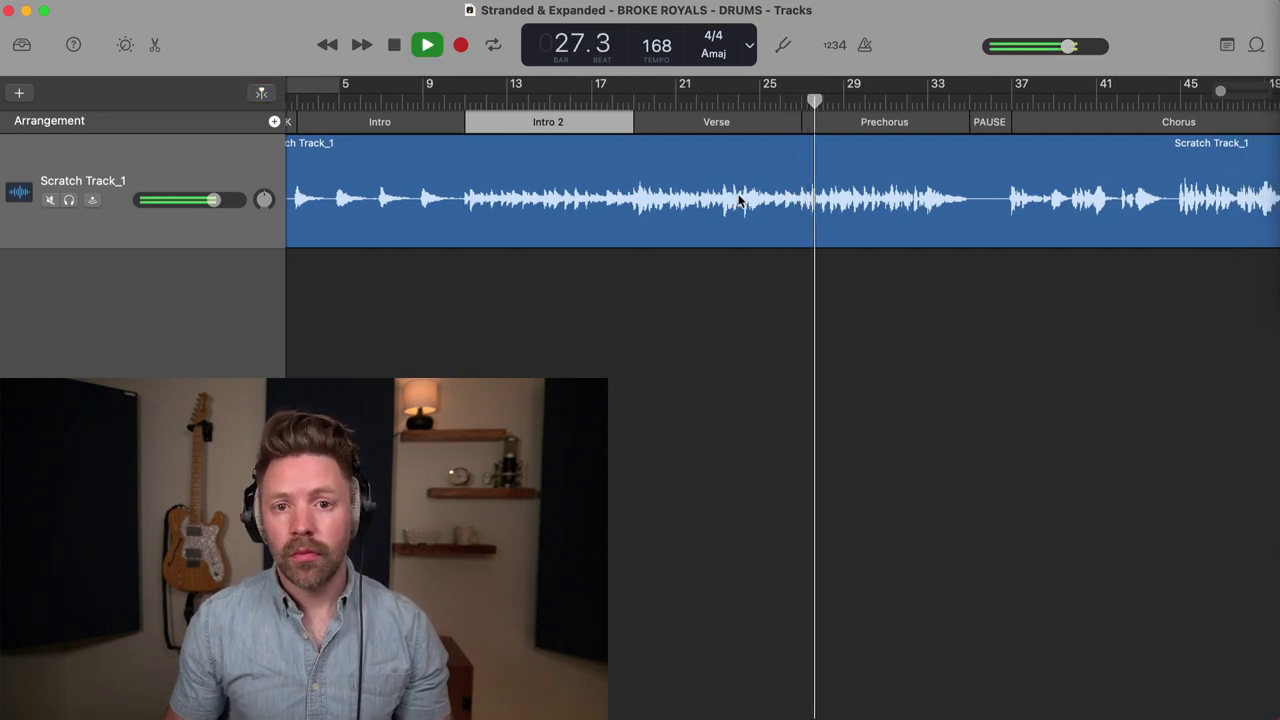
key("space")
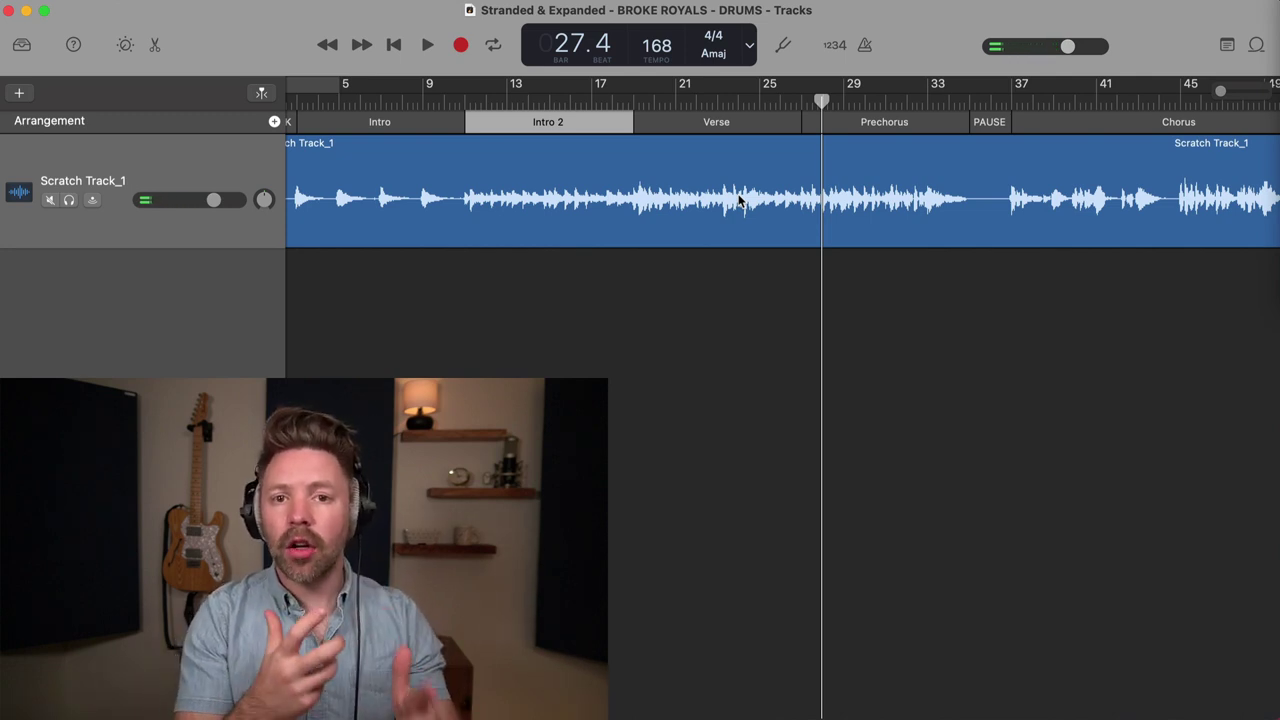
key("Return")
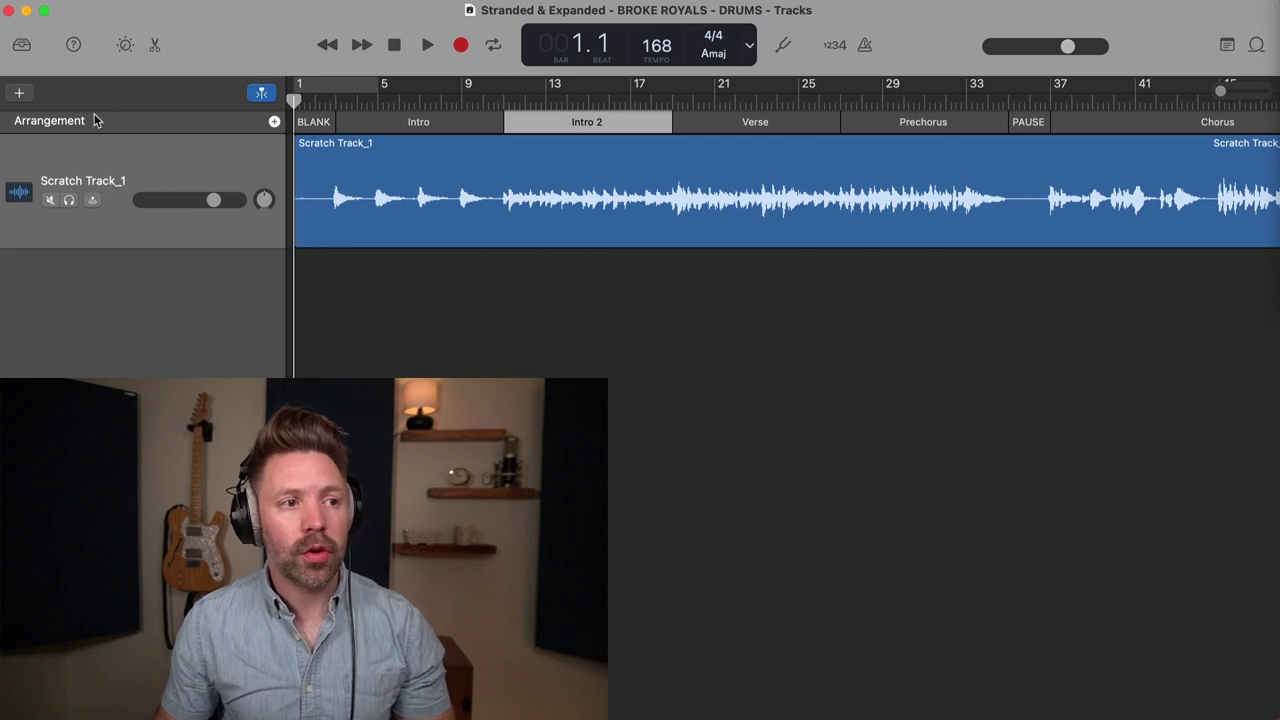
Add a Drummer track below the scratch track.
left_click(19, 92)
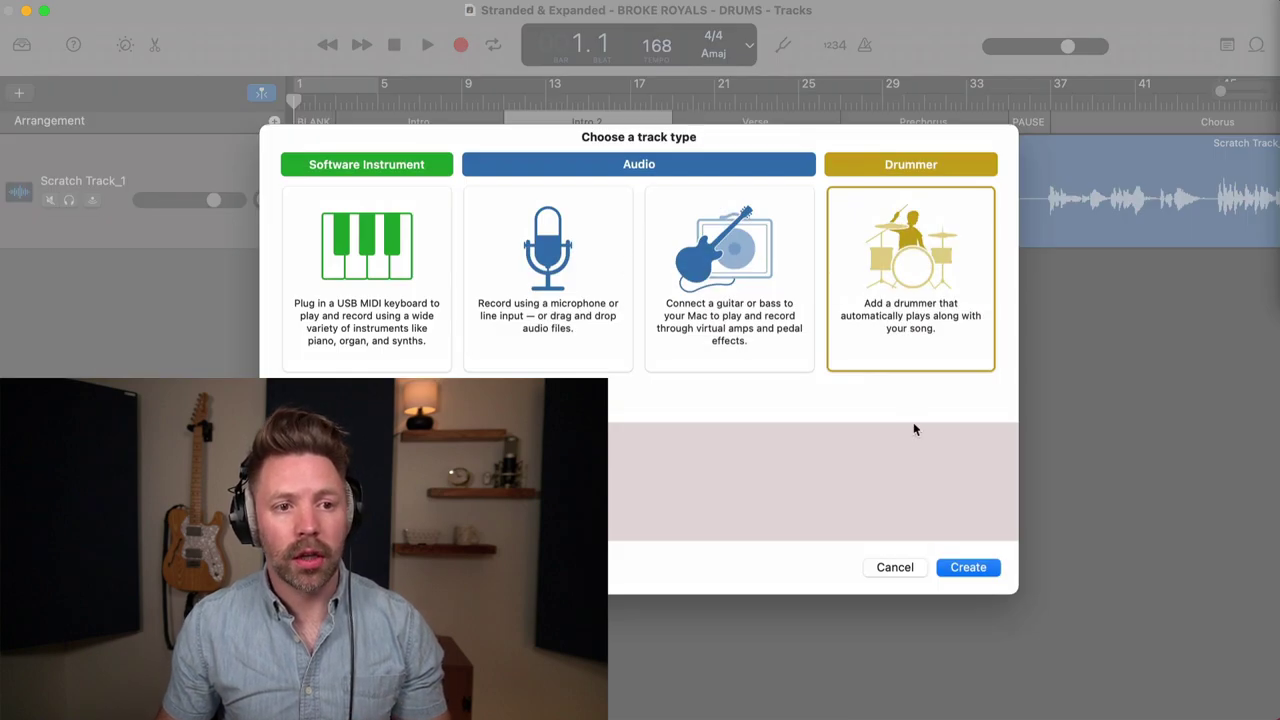
left_click(910, 565)
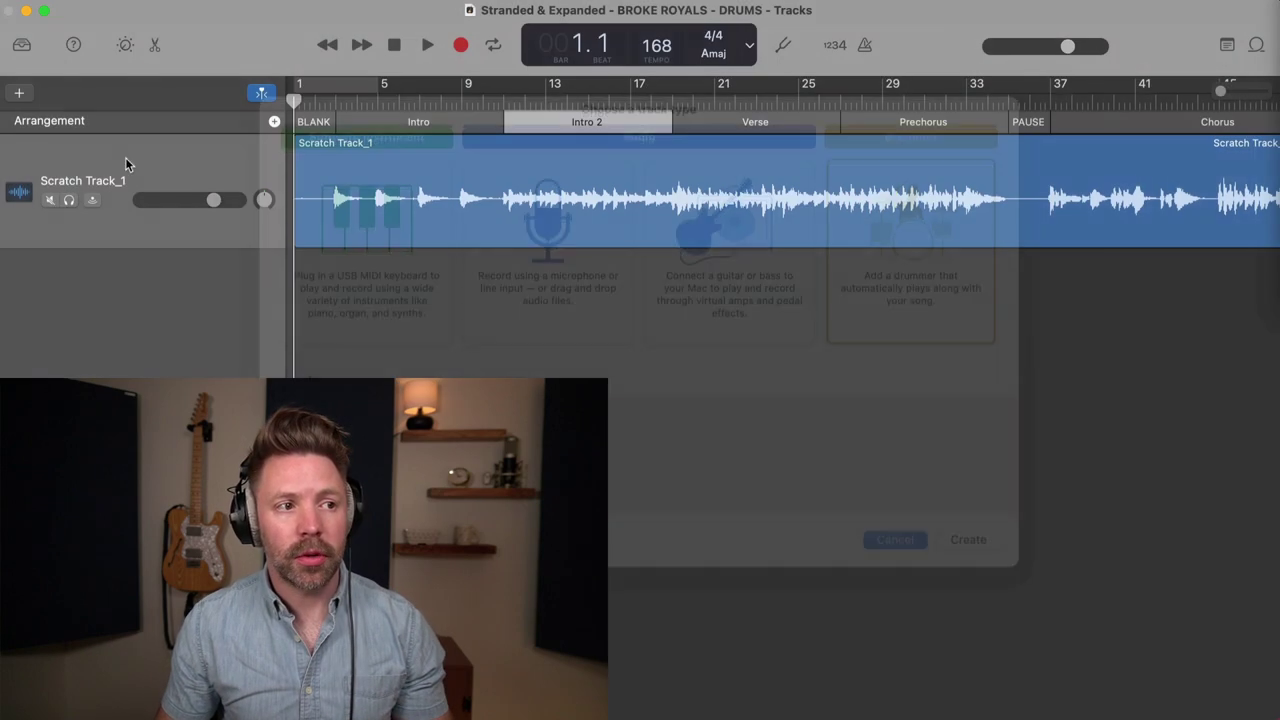
left_click(19, 94)
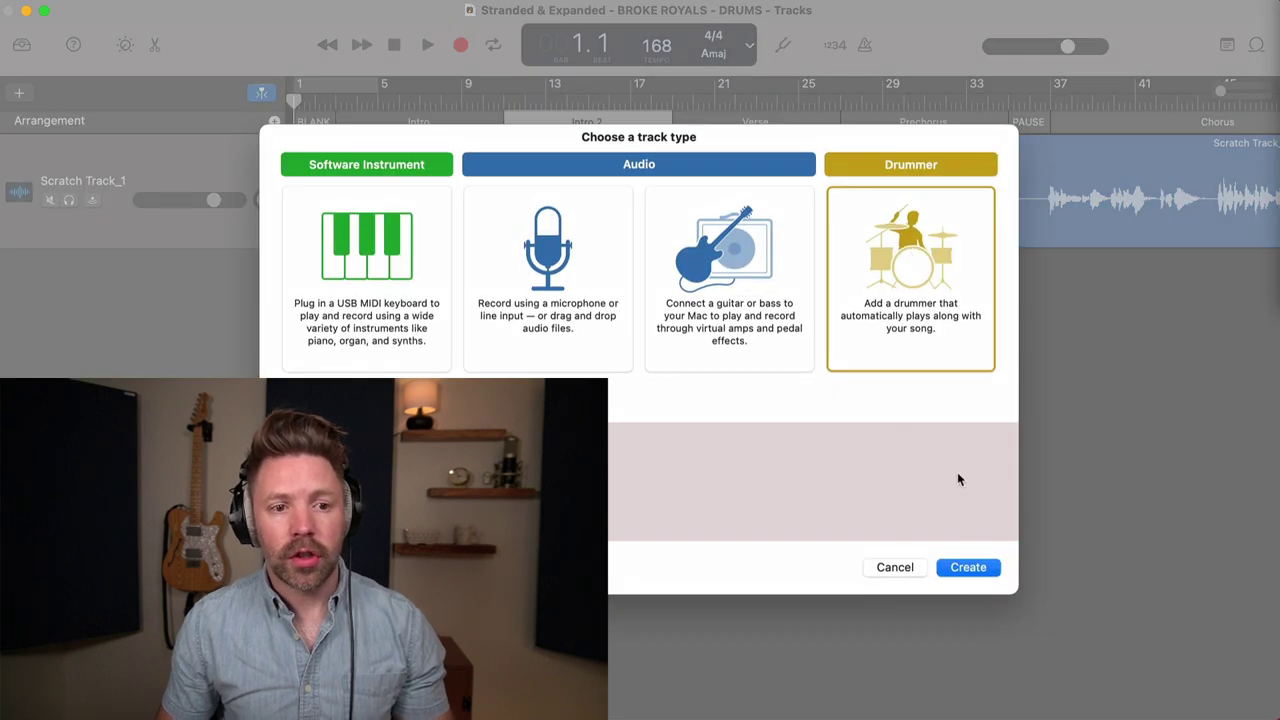
left_click(968, 568)
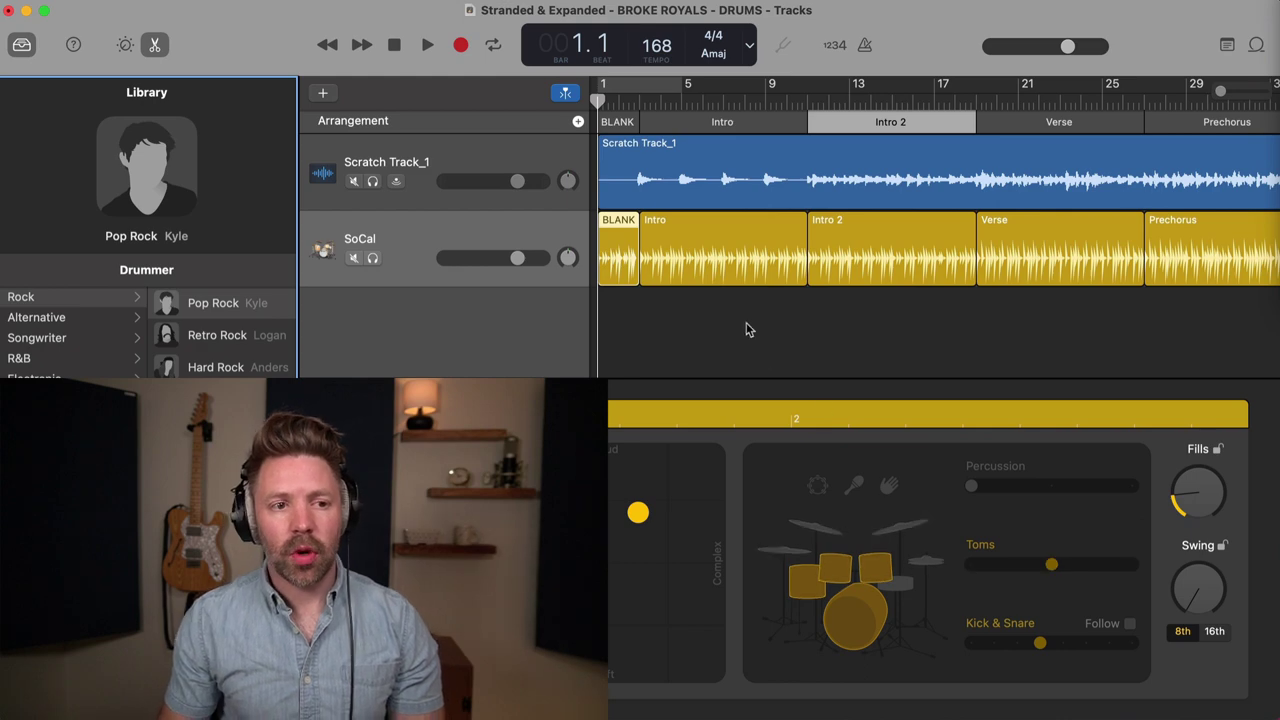
Examine how the drummer regions line up with the arrangement sections, placing the playhead in the Intro, Intro 2, Verse, Prechorus and Chorus in turn.
scroll(749, 326, "right", 2)
scroll(749, 330, "right", 1)
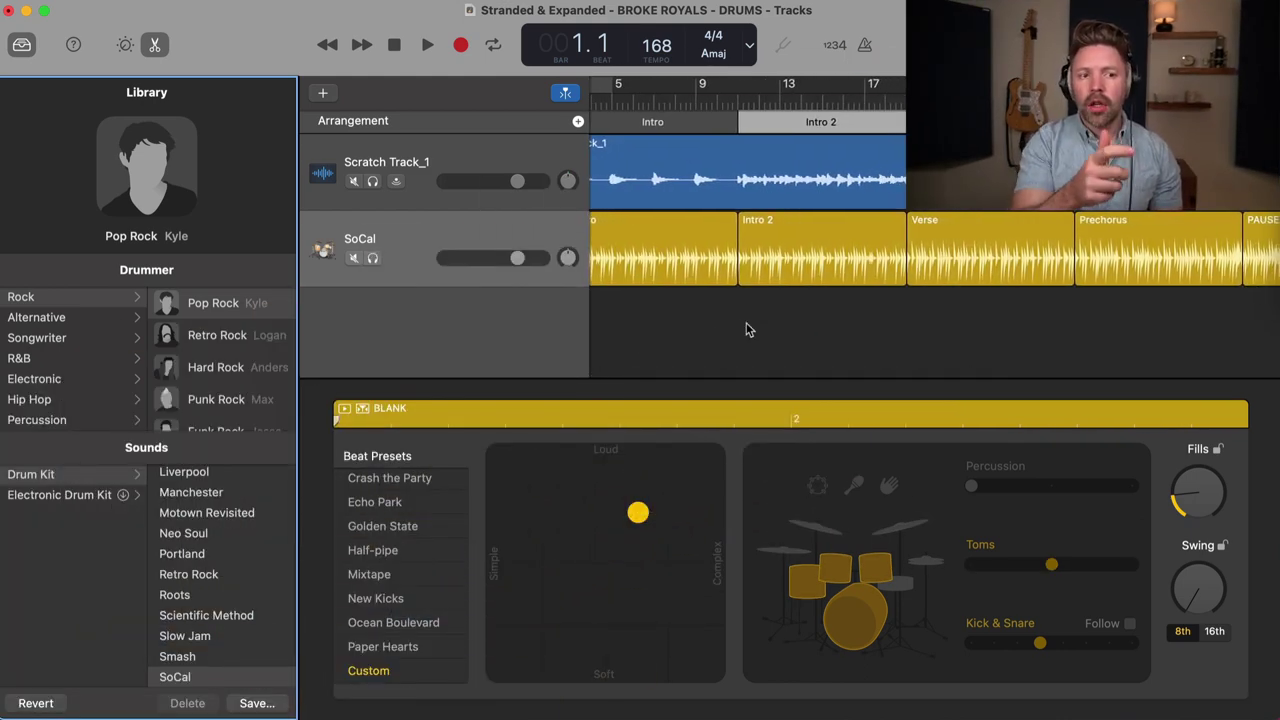
key("z")
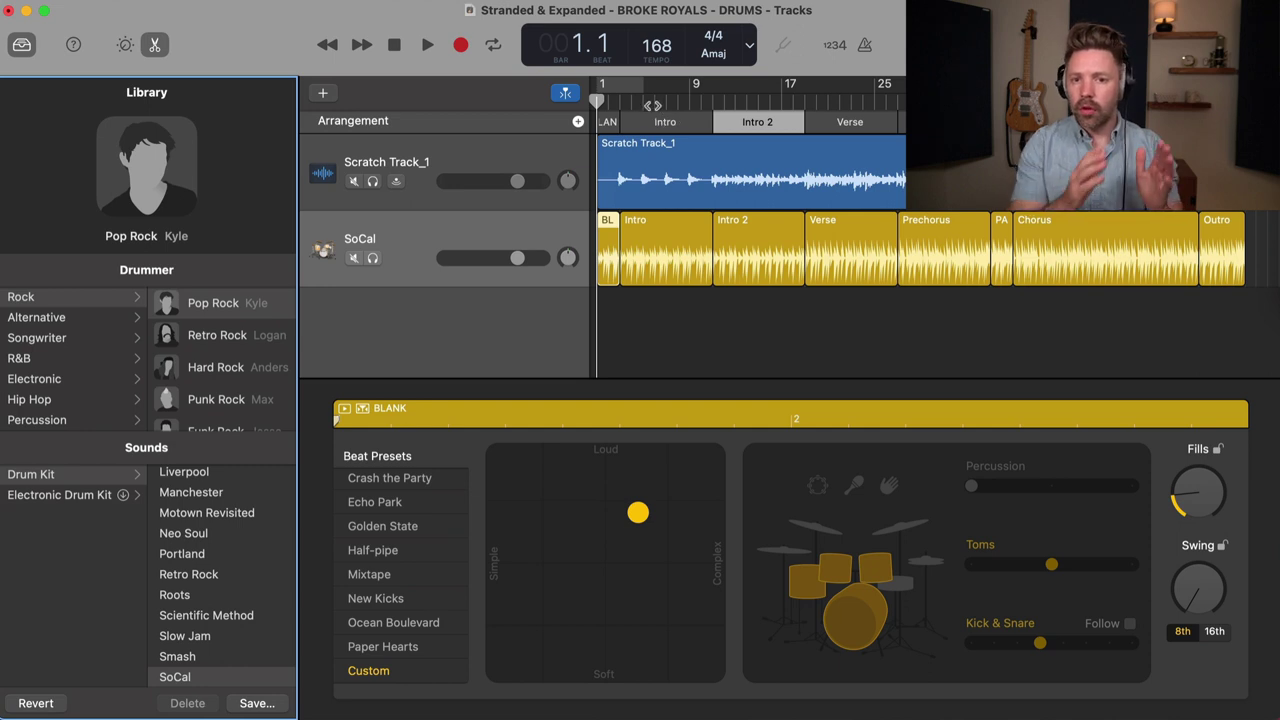
left_click(651, 104)
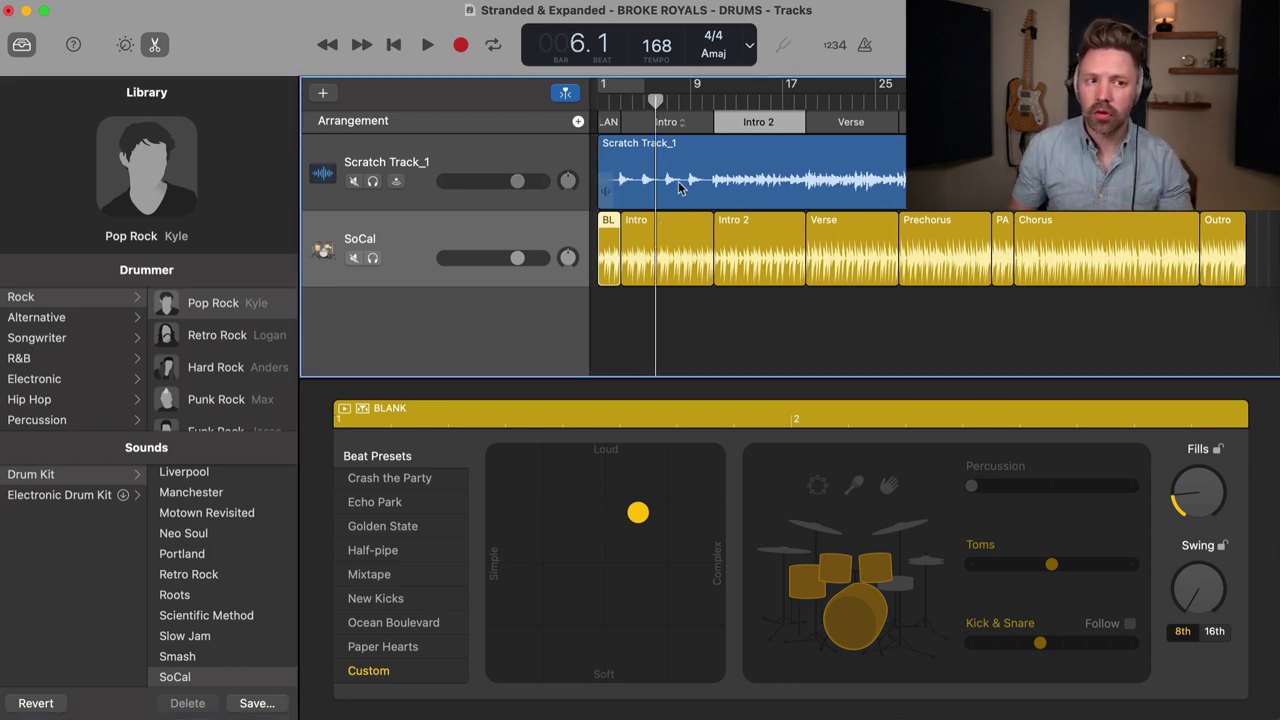
left_click(735, 104)
left_click(814, 102)
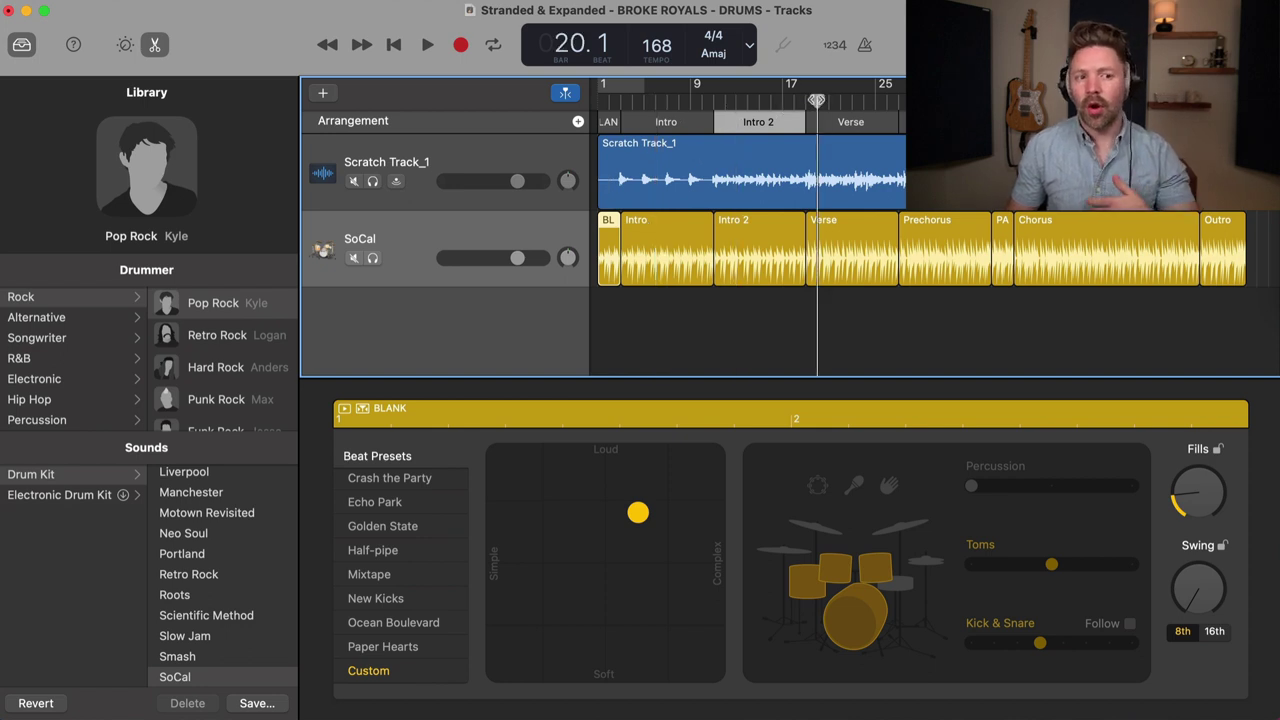
left_click(934, 102)
left_click(1105, 102)
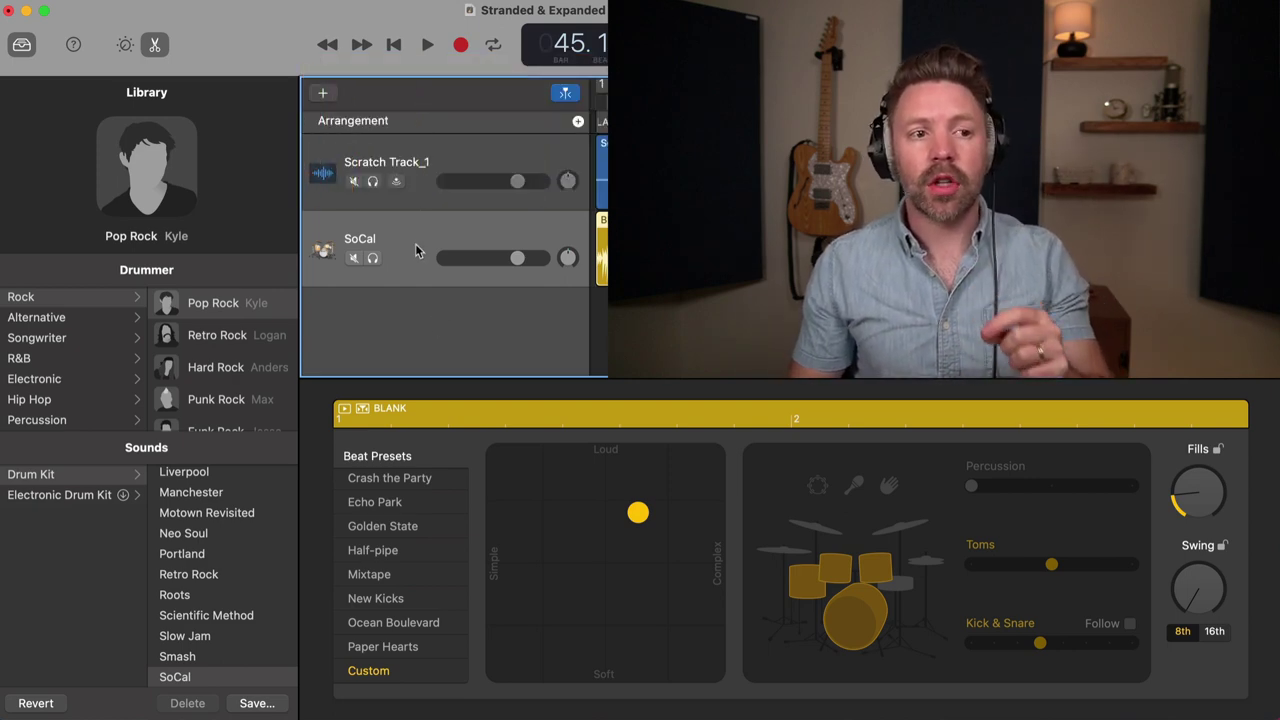
Add a software instrument track and assign it the SoCal drum kit.
left_click(323, 94)
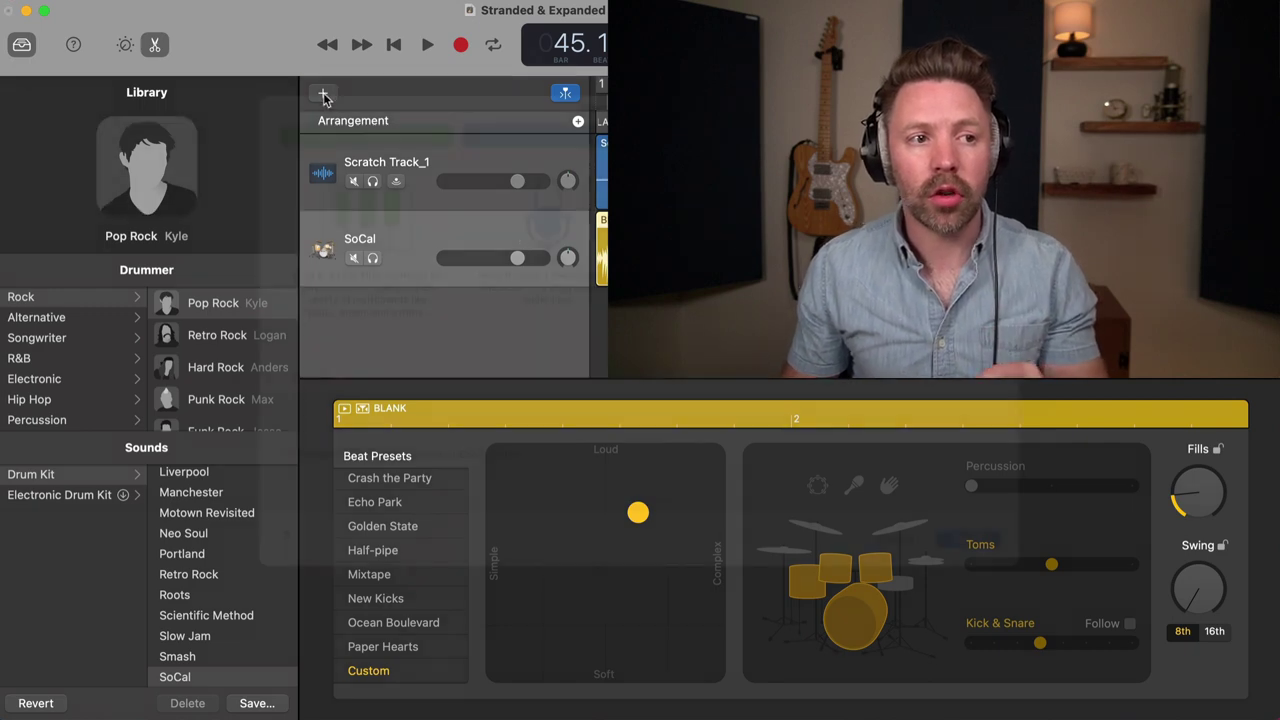
left_click(988, 567)
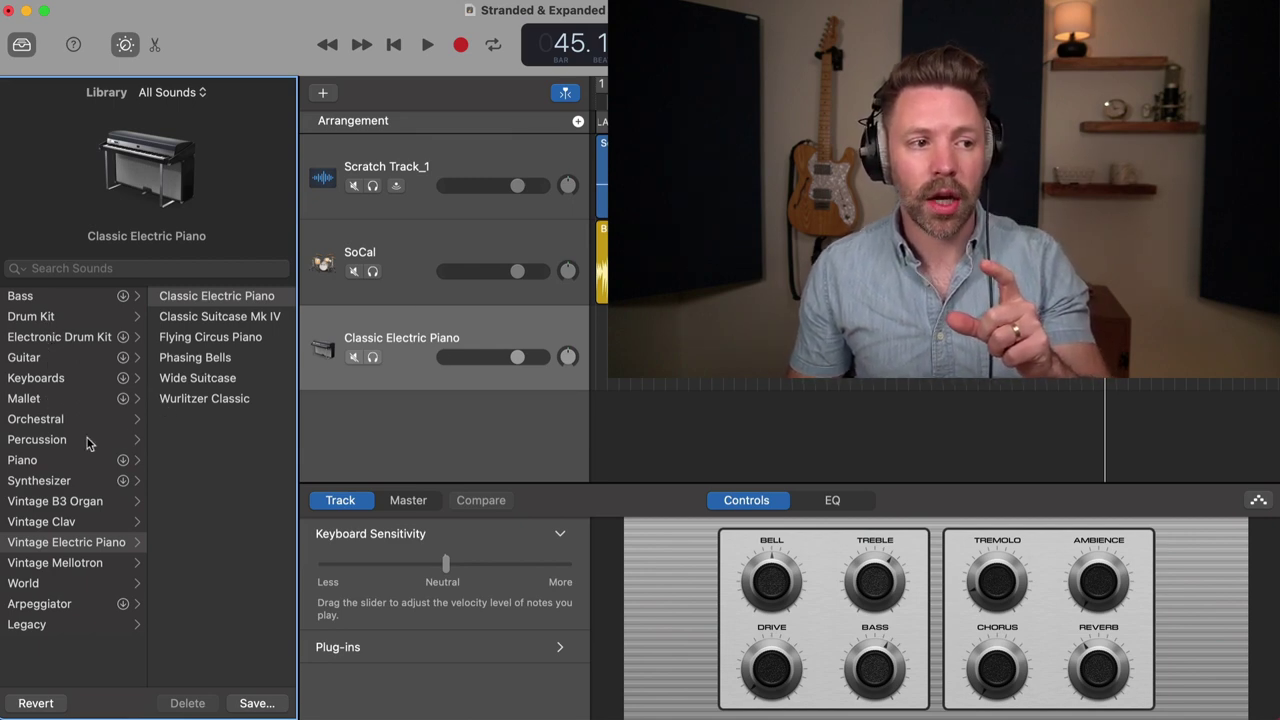
left_click(46, 318)
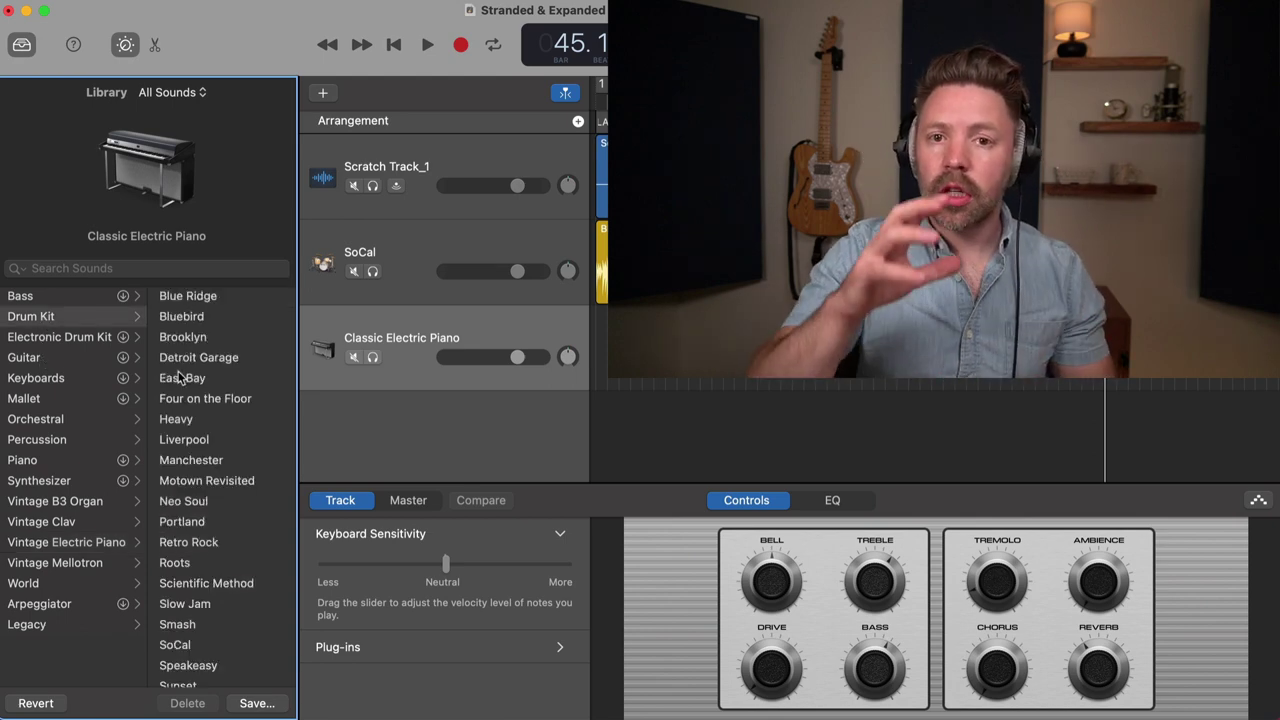
scroll(212, 470, "down", 1)
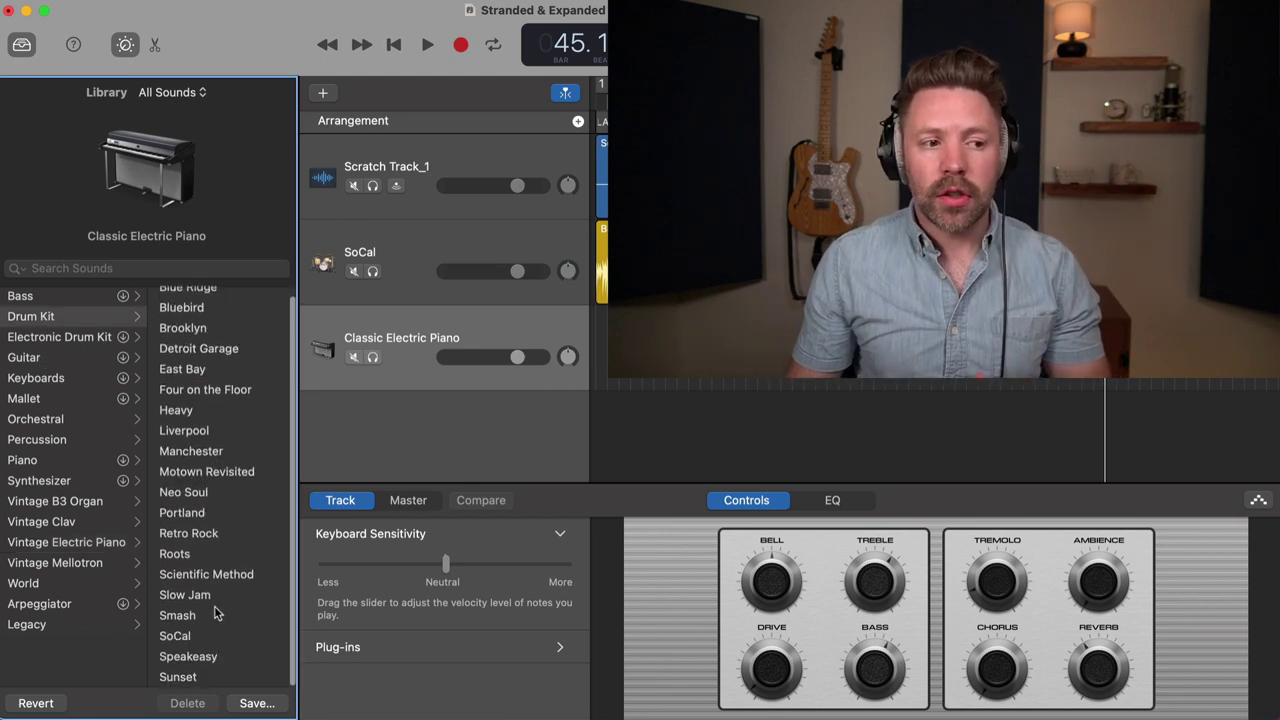
left_click(205, 638)
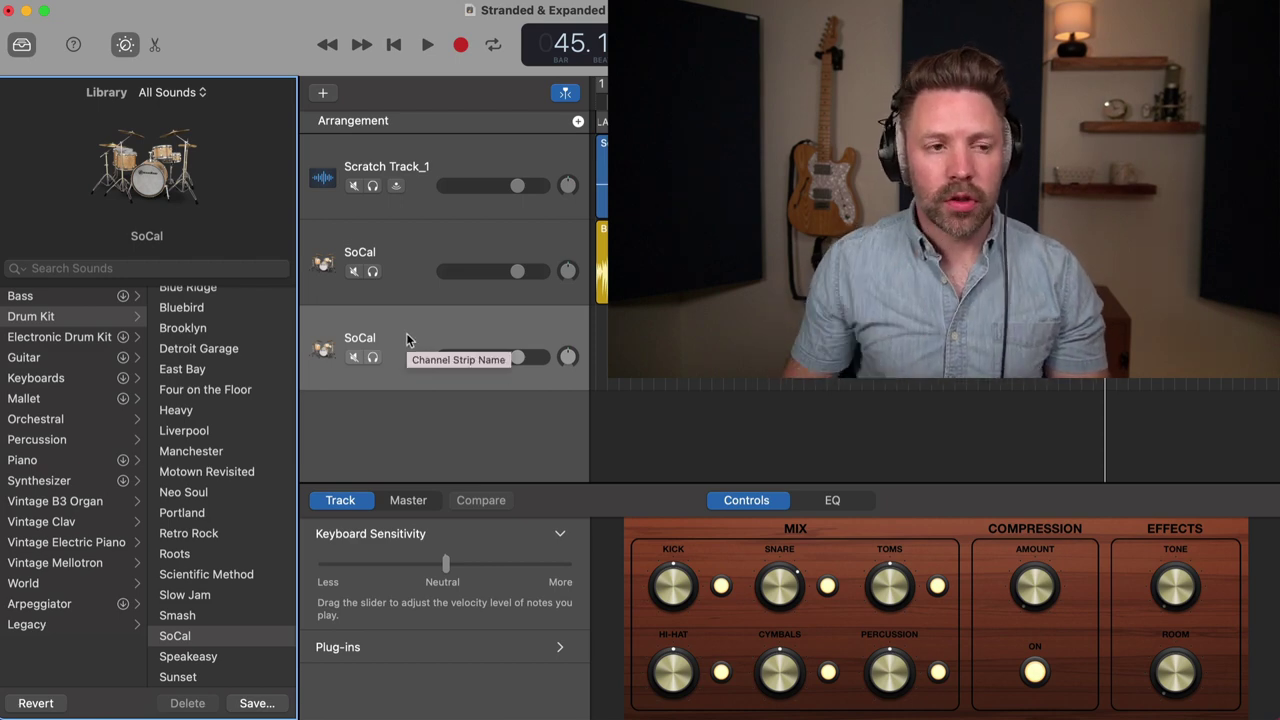
Show the region editor for the Drummer track, deselect its regions, and return the playhead to the start.
left_click(406, 250)
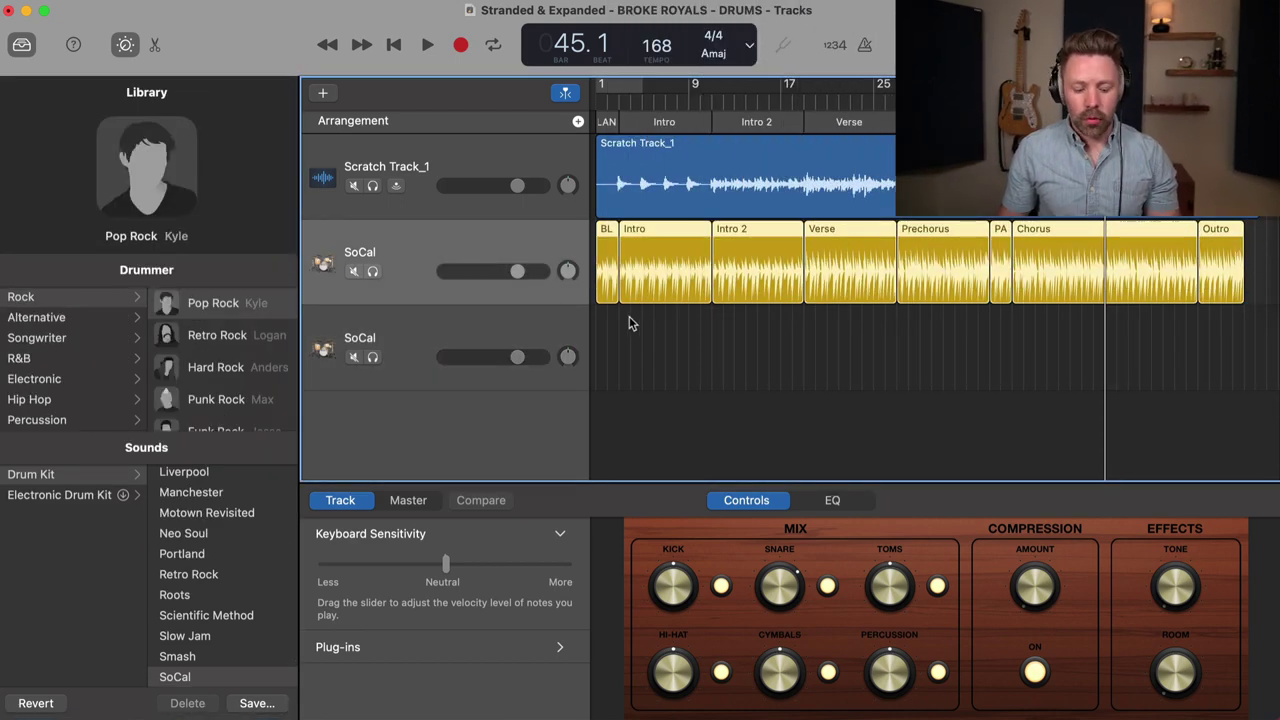
key("e")
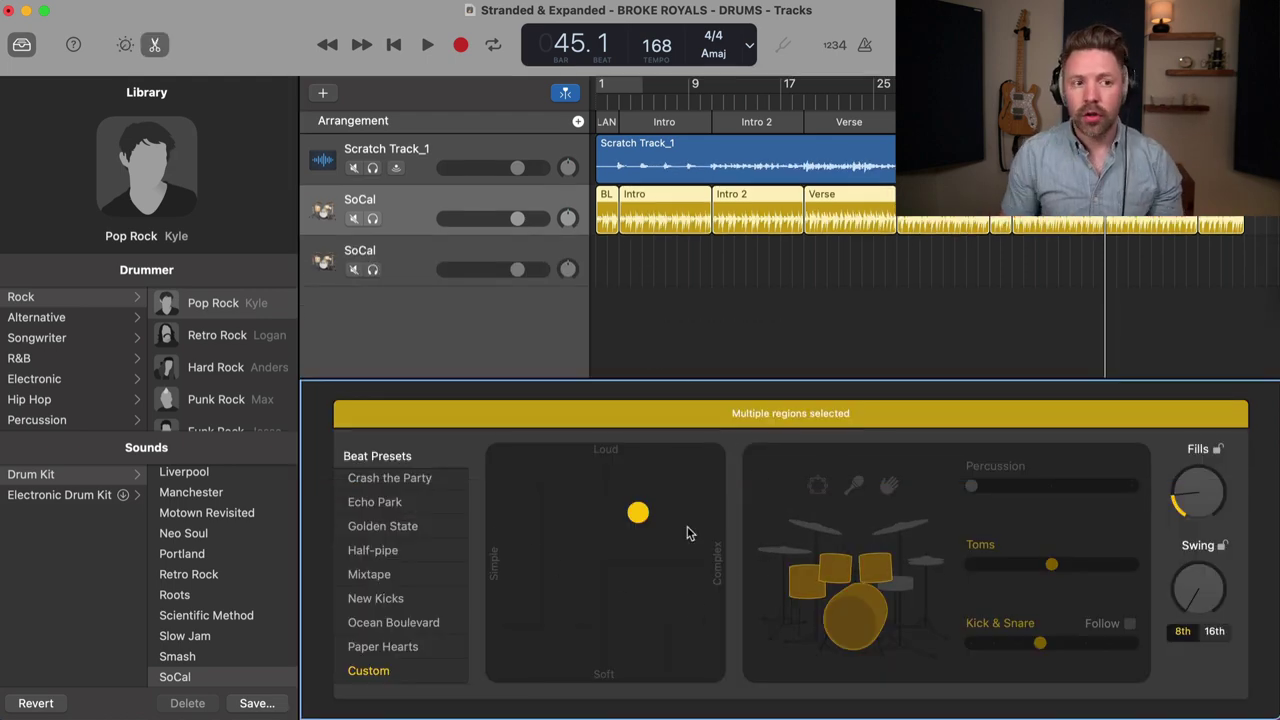
left_click(725, 288)
key("Return")
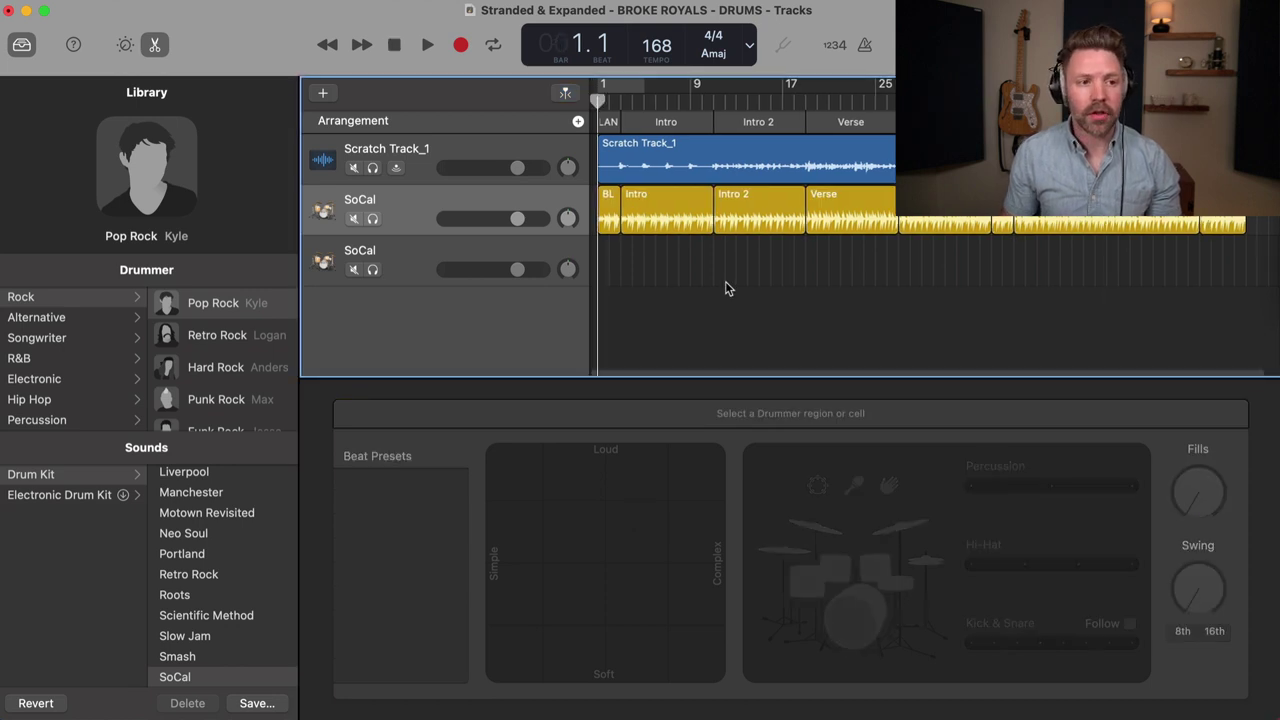
Delete the drummer region under the BLANK section in bars 1 and 2.
key("super+Right")
key("super+Right")
key("super+Right")
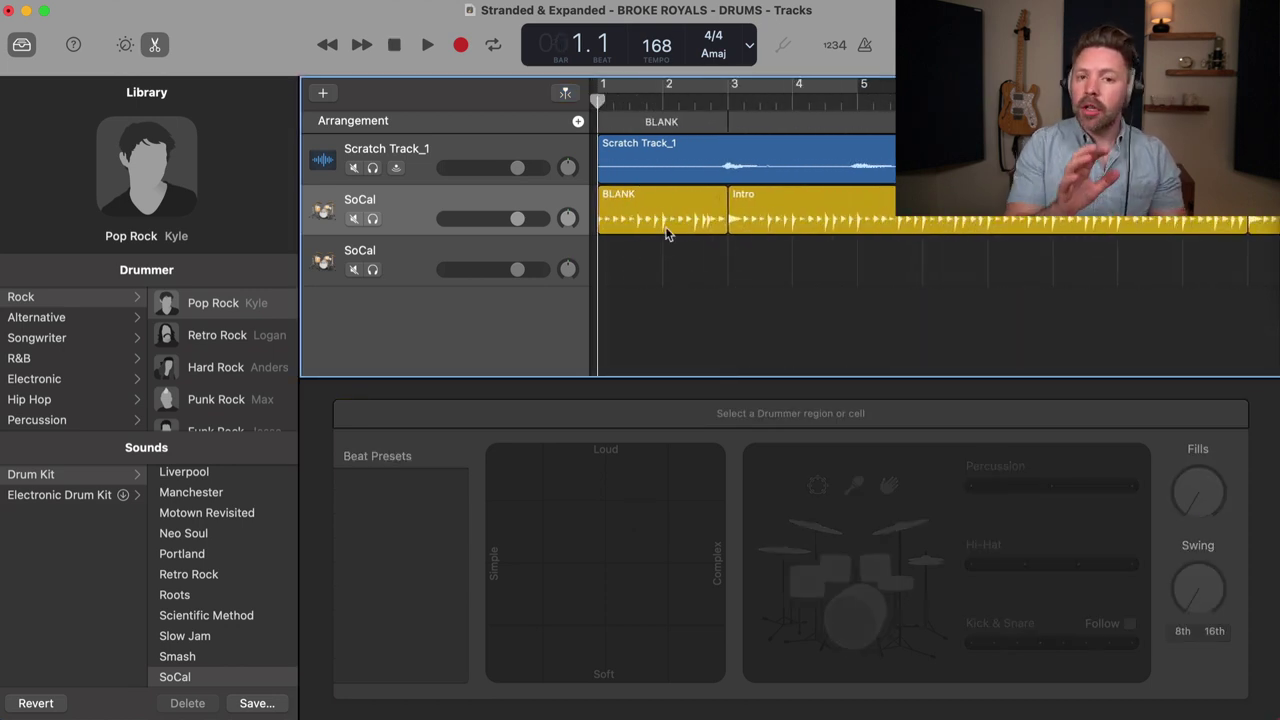
left_click(663, 216)
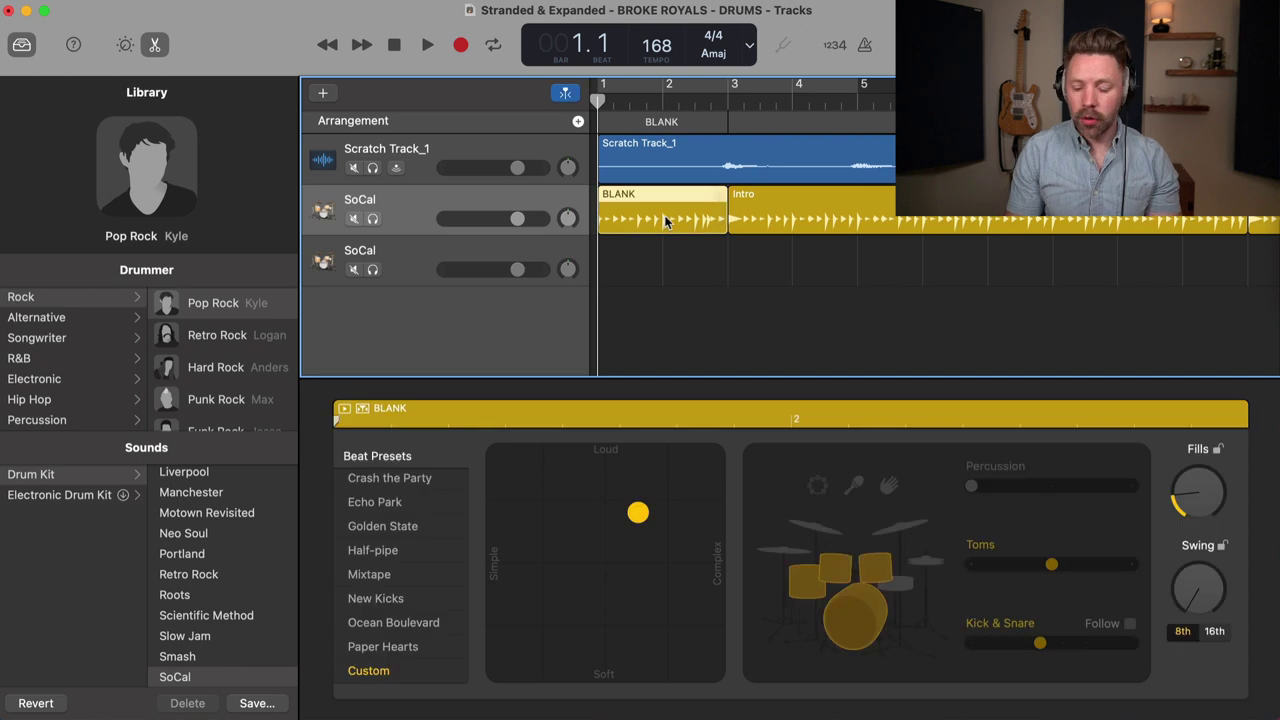
key("Delete")
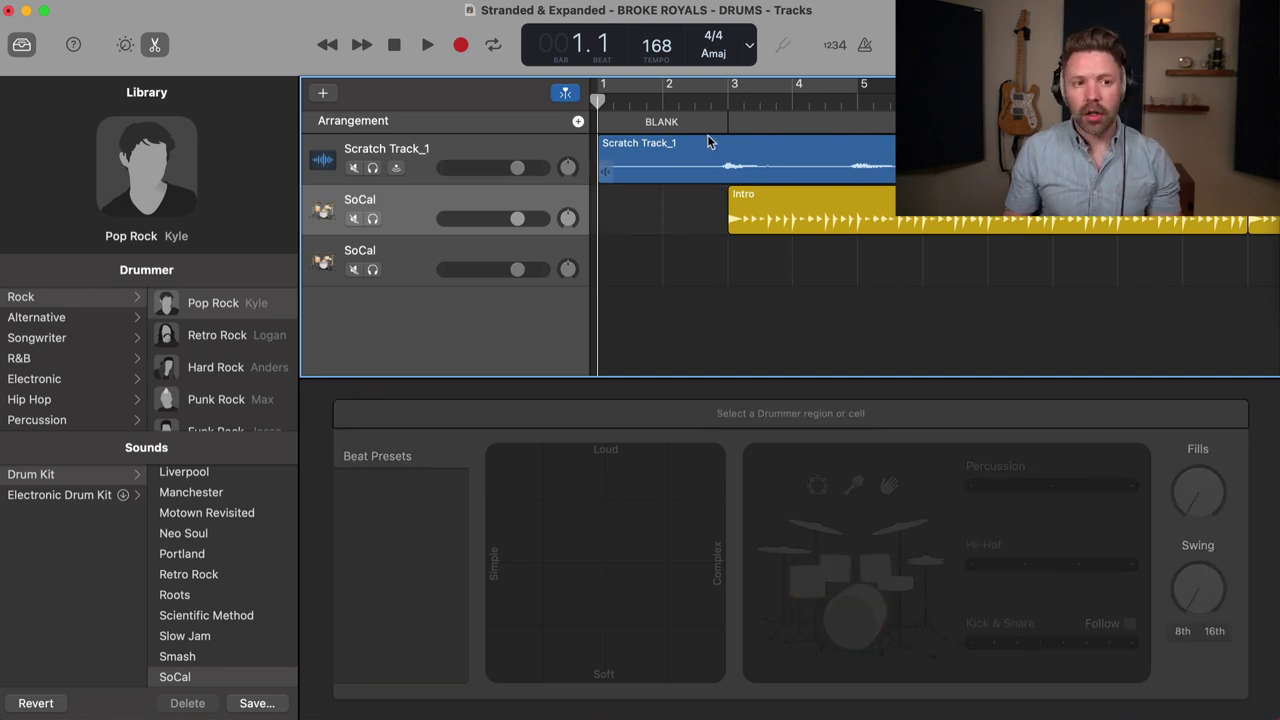
Select the Intro drummer region and play the song from just before bar 3 into Intro 2 to hear the default beat.
left_click(708, 104)
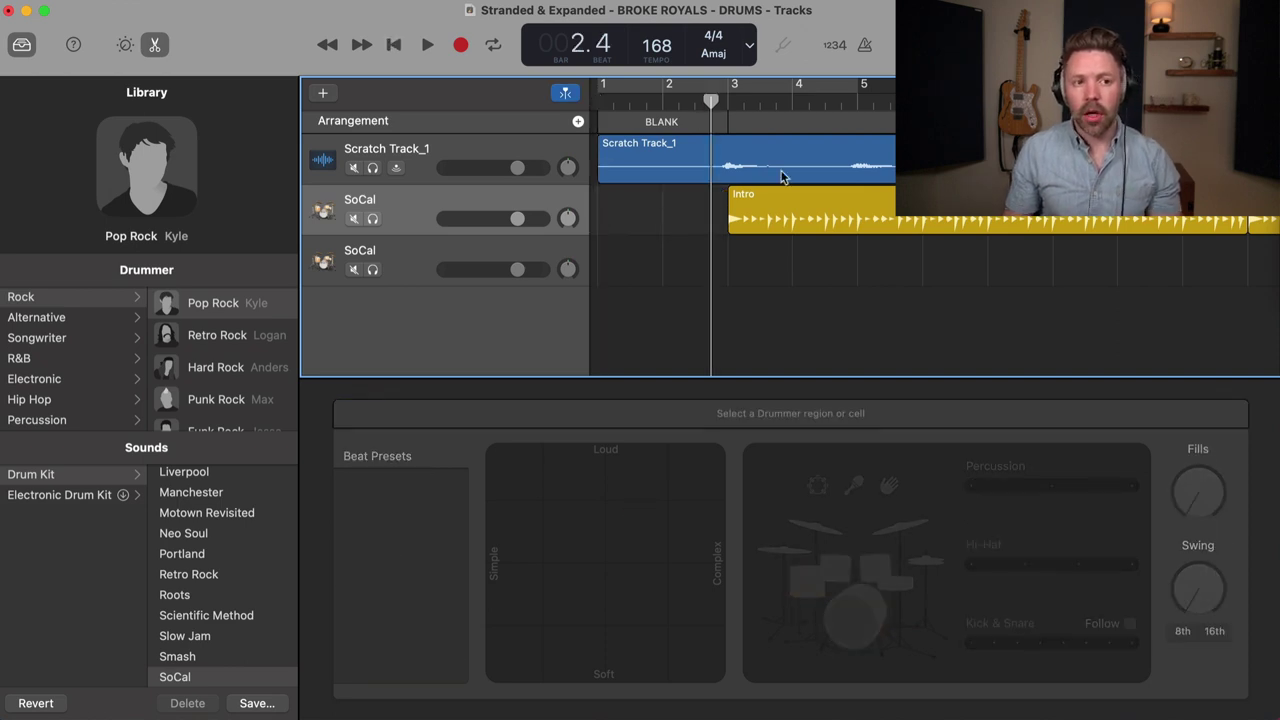
left_click(828, 218)
key("space")
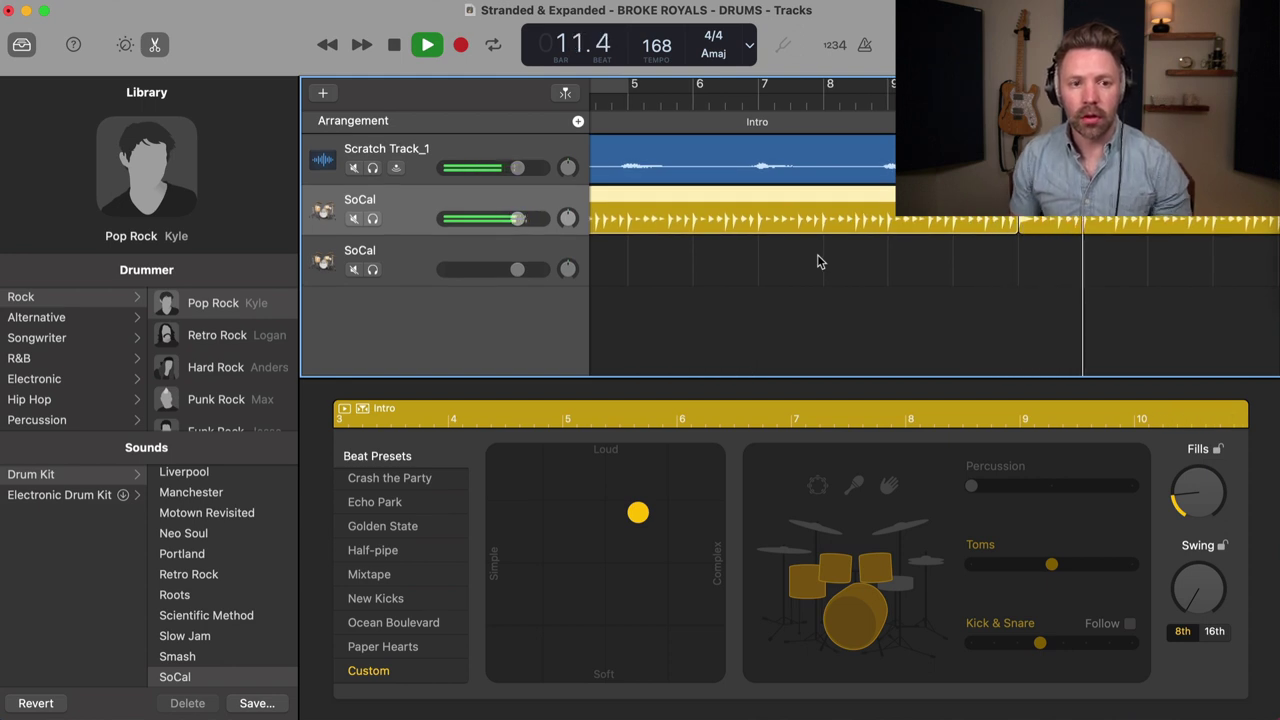
key("super+Left")
scroll(817, 261, "left", 3)
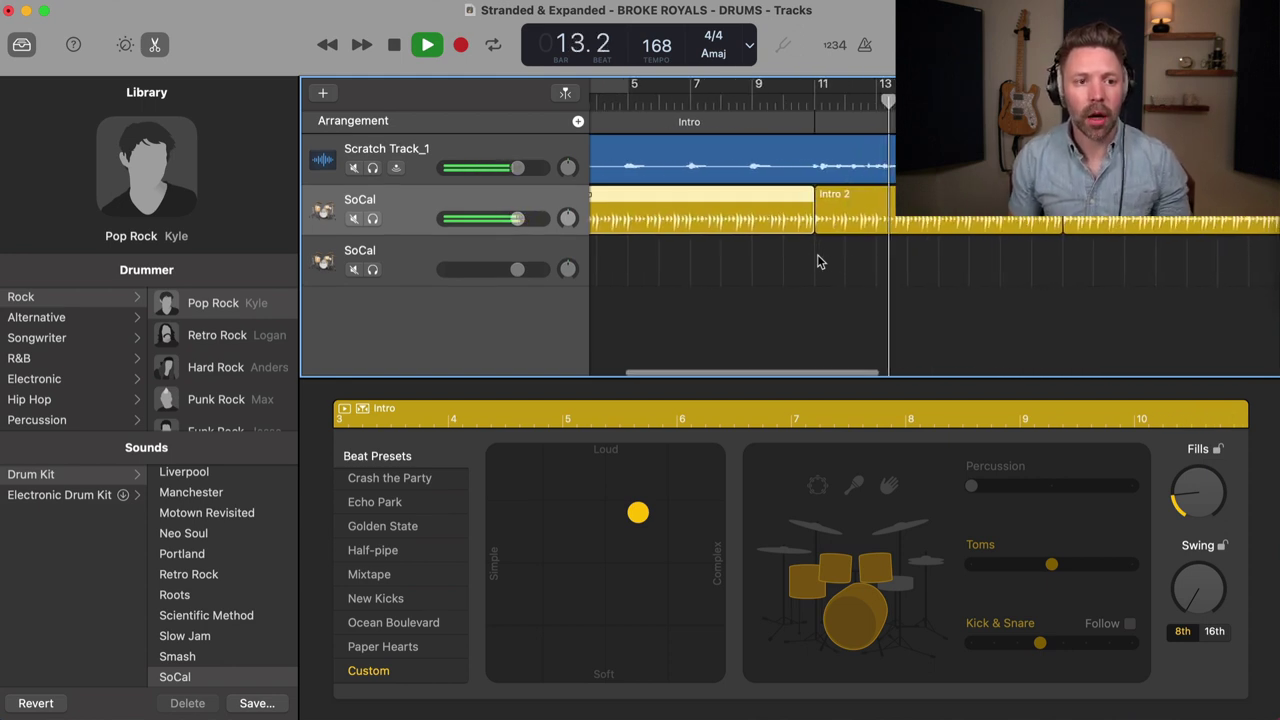
key("space")
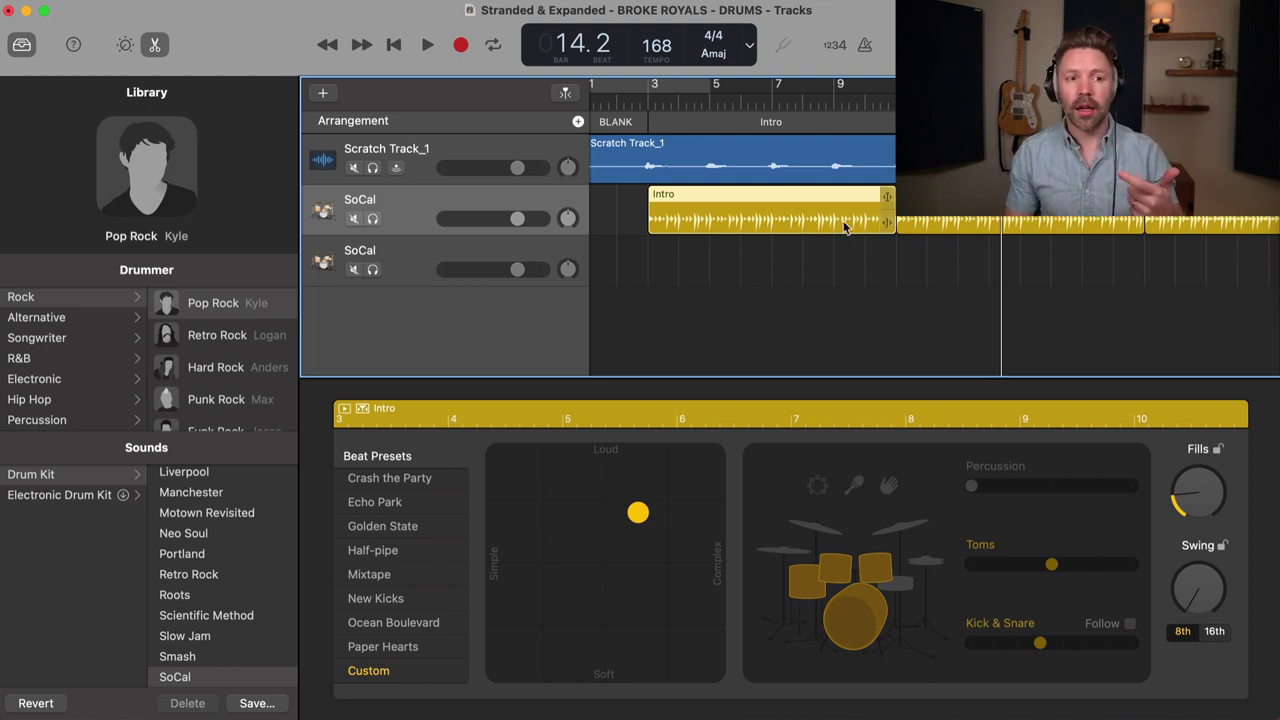
Play the transition from Intro into Intro 2, starting at bar 10, to compare the drummer regions.
left_click(936, 220)
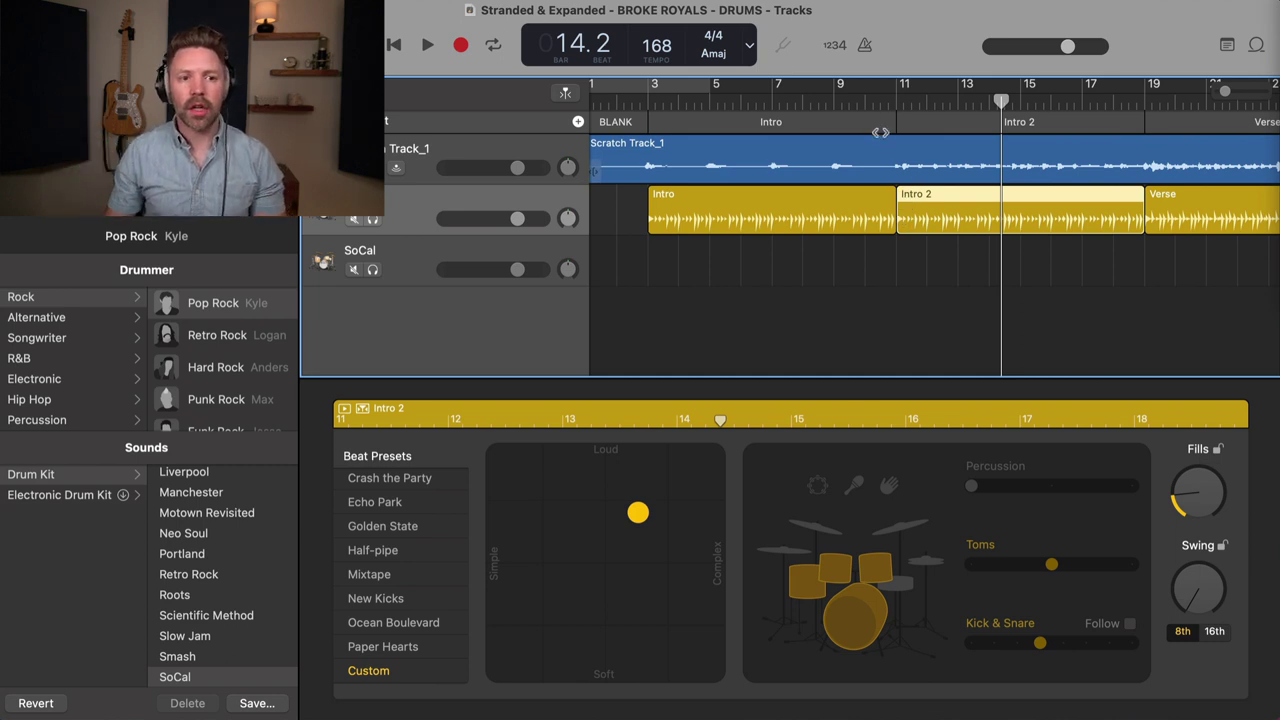
left_click(865, 104)
left_click(873, 220)
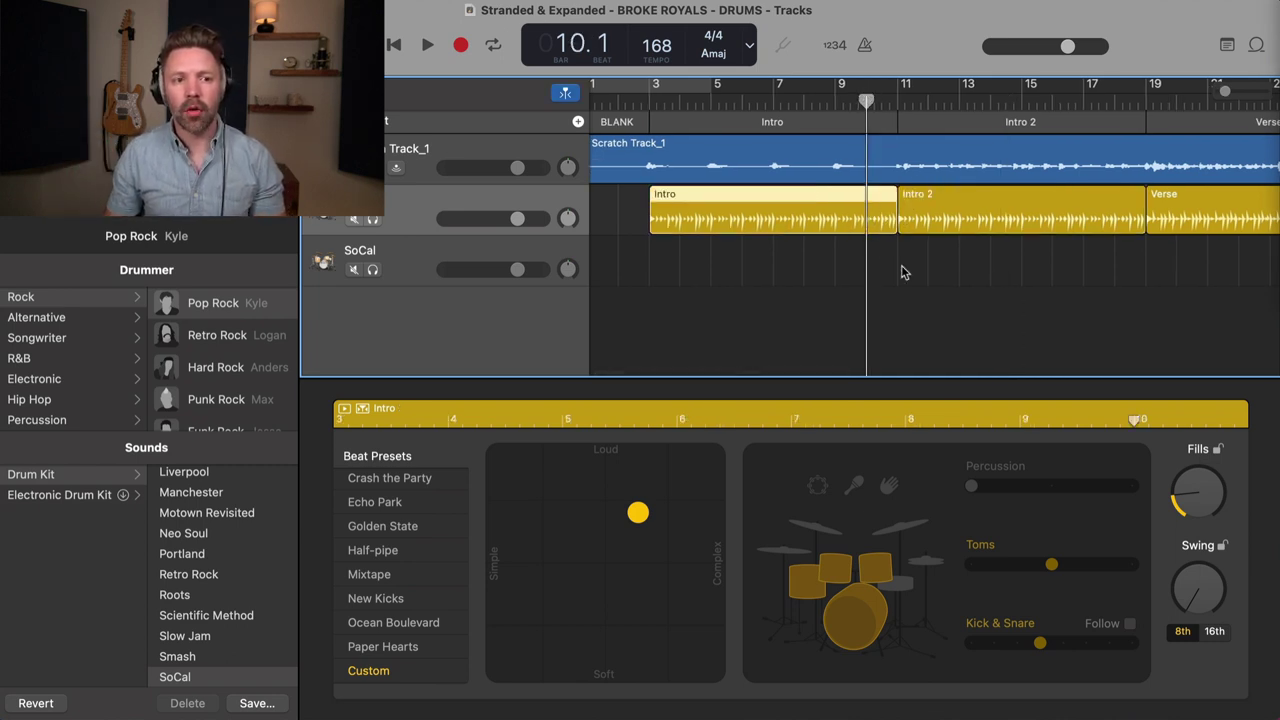
key("space")
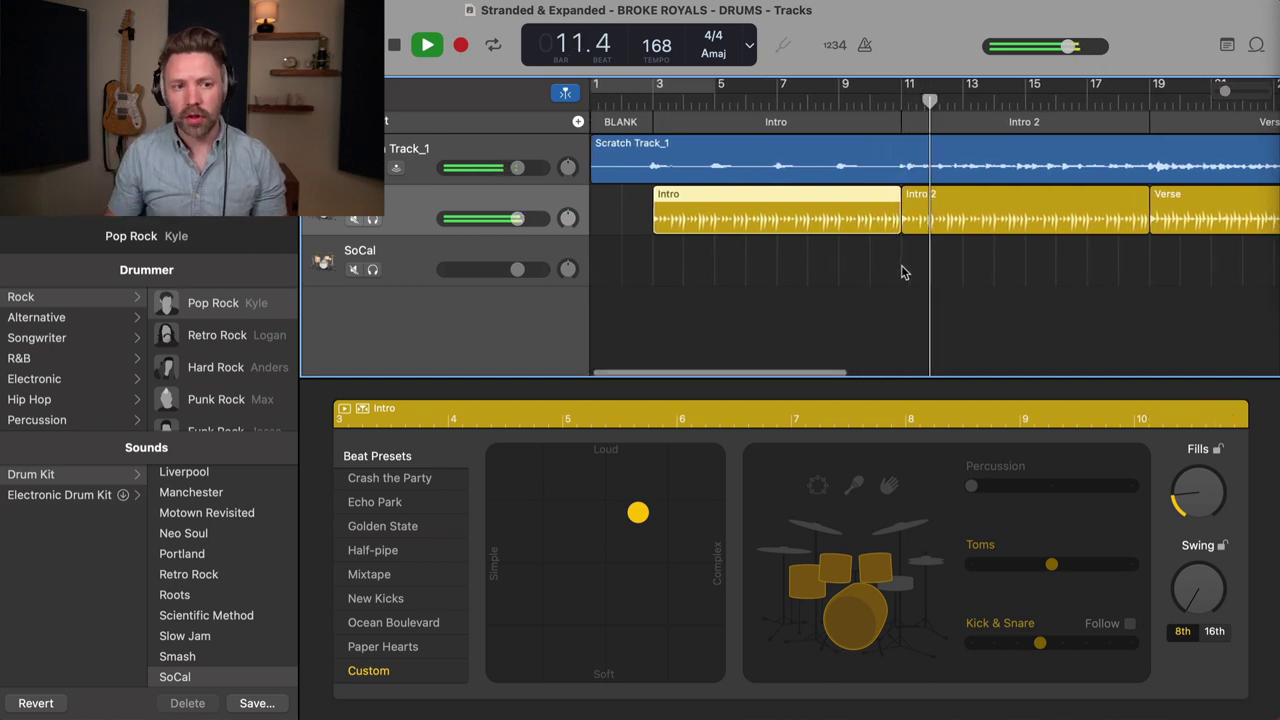
key("space")
Switch the Intro 2 drummer region from toms to cymbals.
left_click(943, 218)
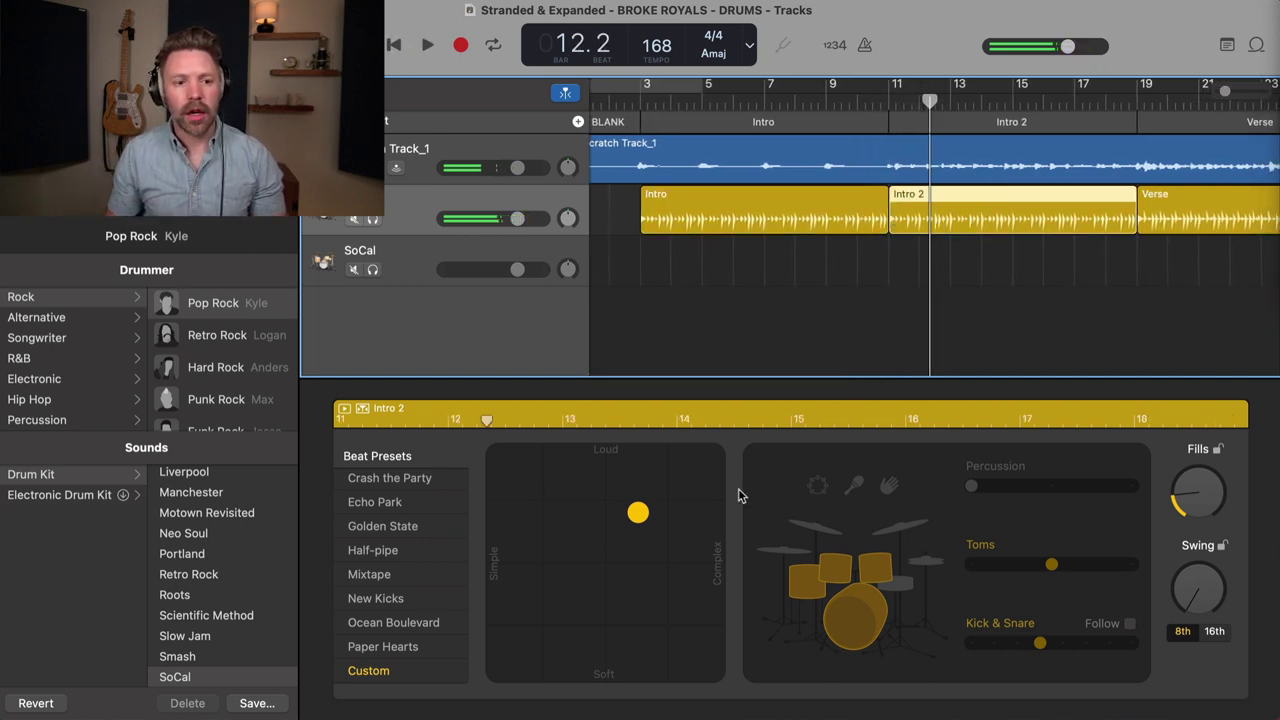
left_click(815, 534)
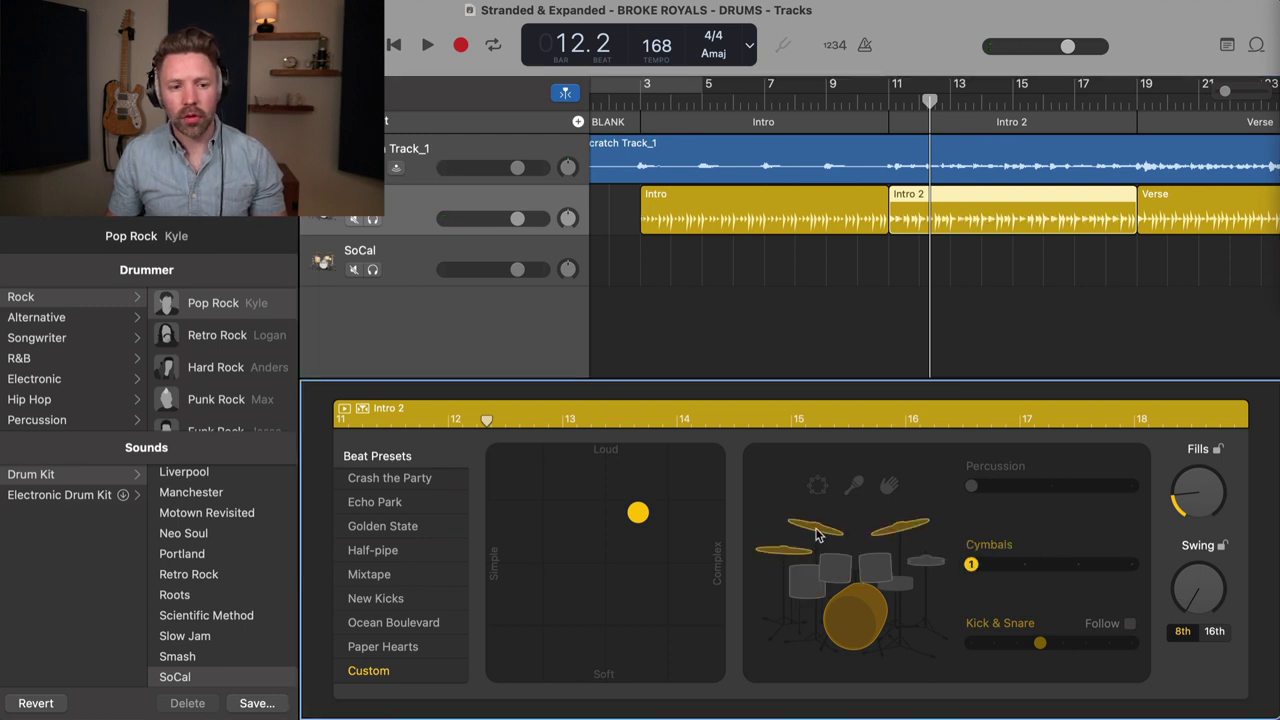
Add the snare to the Intro 2 region's drum pattern and play the region from bar 11.
left_click(820, 573)
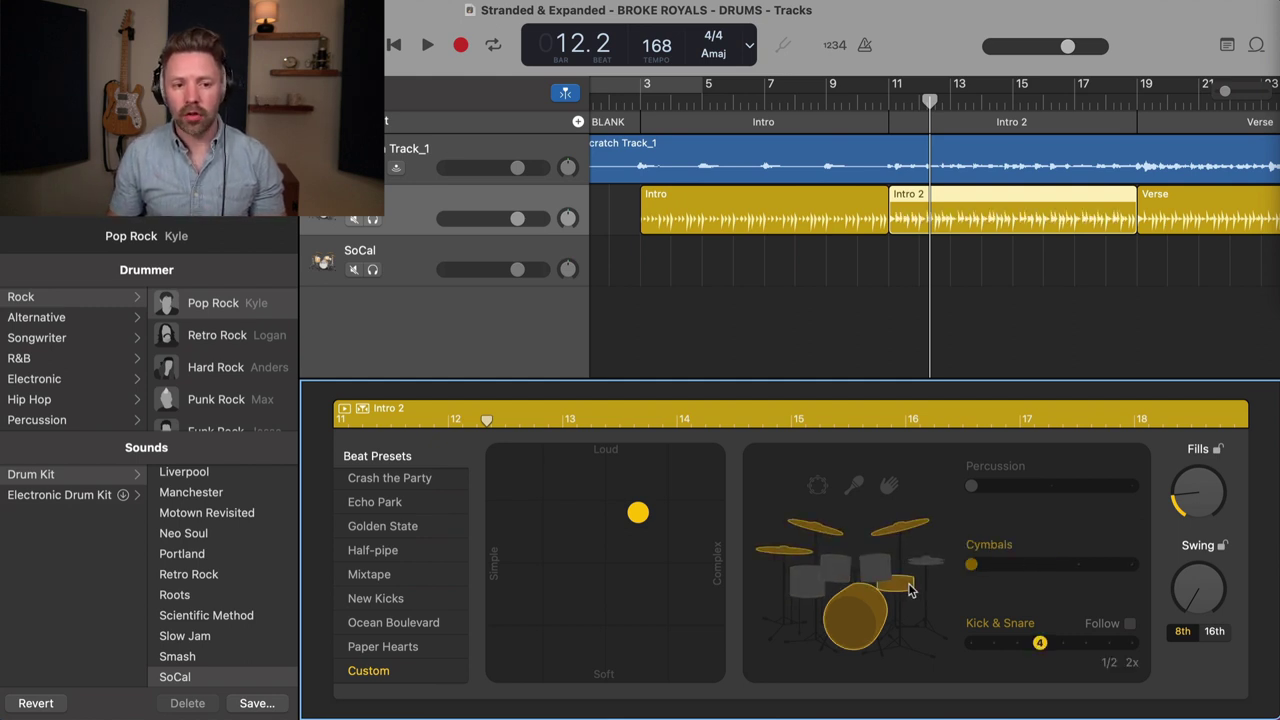
left_click(898, 100)
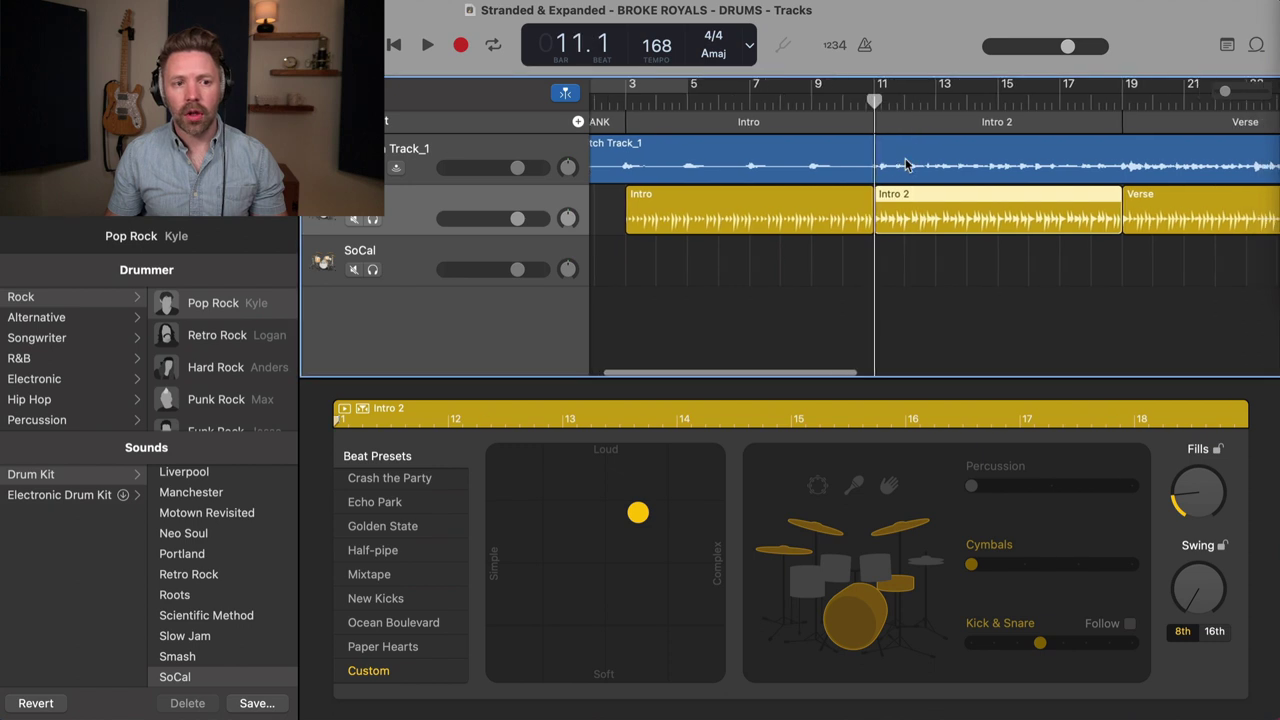
key("space")
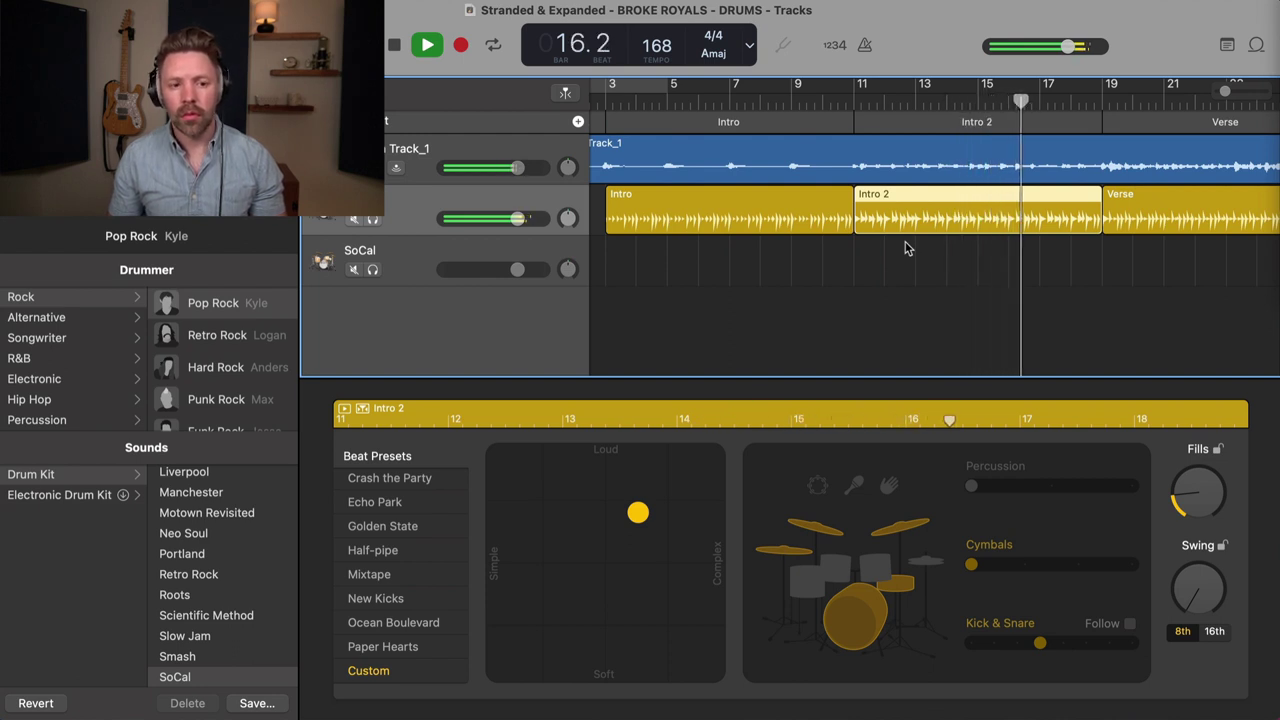
key("space")
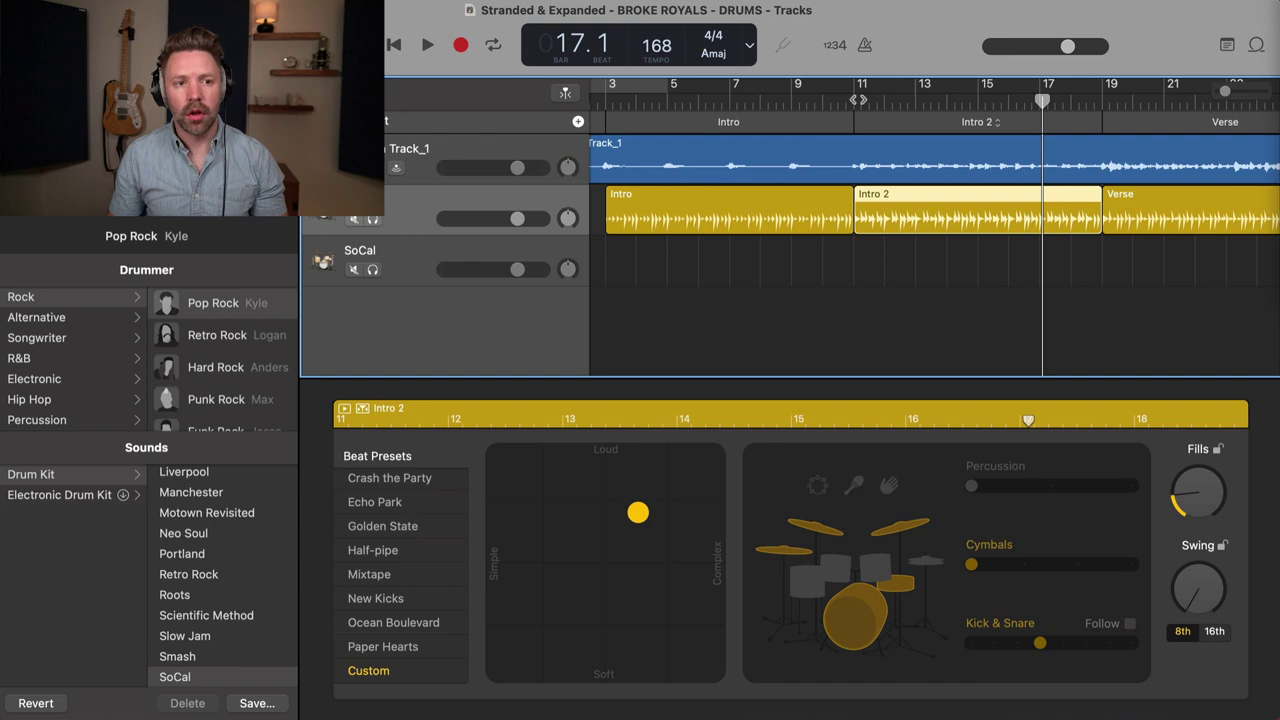
Set the Kick & Snare variation of the Intro 2 drummer region to 2 while playing the section.
key("Return")
key("space")
left_click_drag(989, 631, 914, 642)
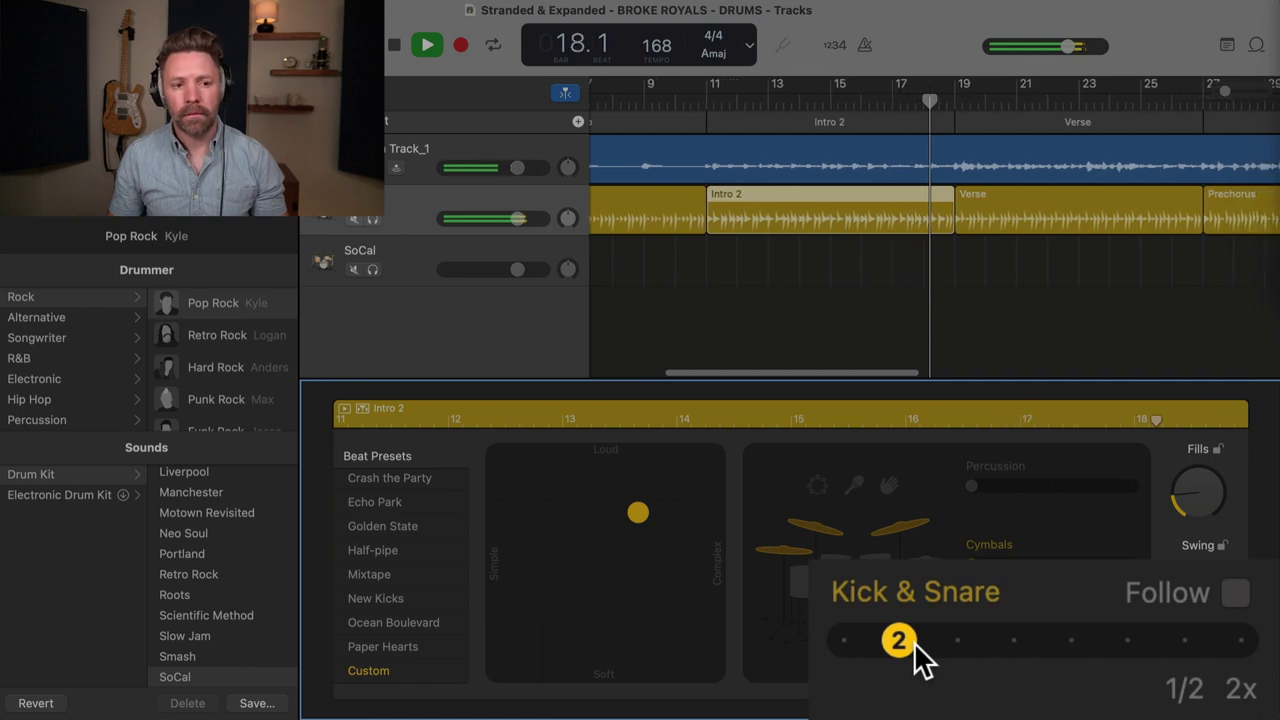
key("space")
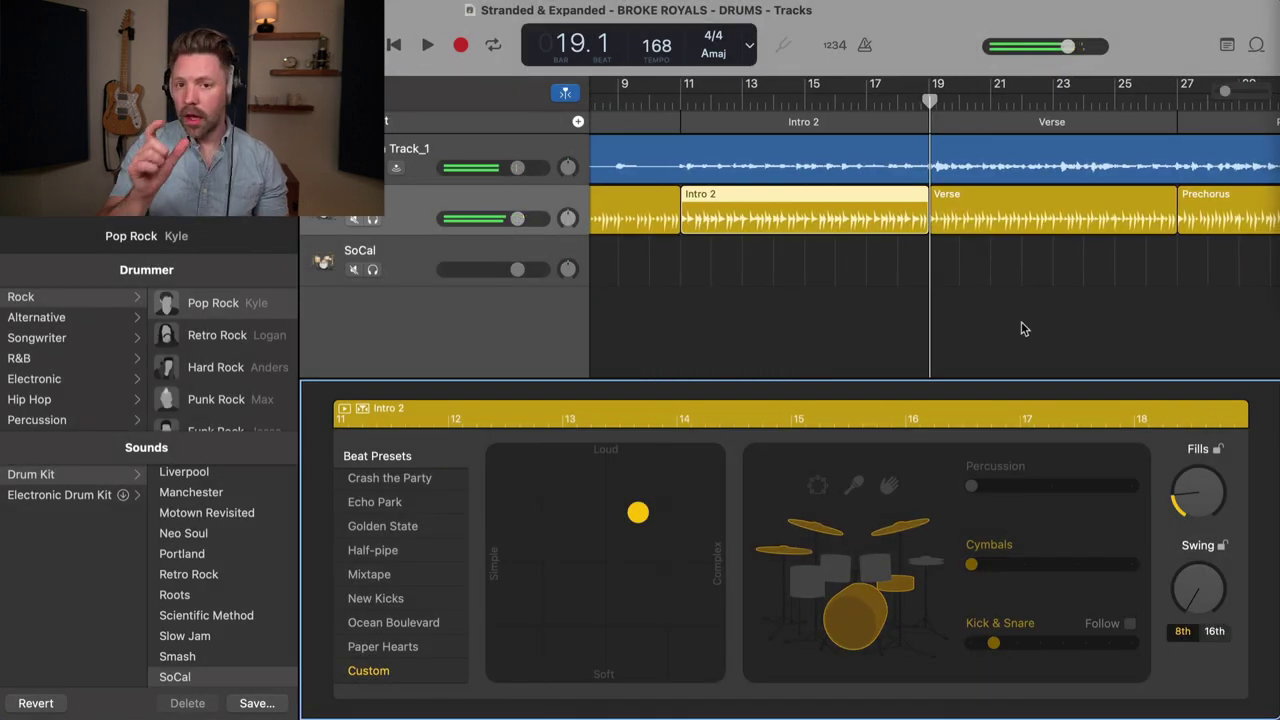
Play the song from bar 9 through Intro 2 into the Verse, and turn the Intro 2 region's fills down to zero.
scroll(1021, 322, "left", 3)
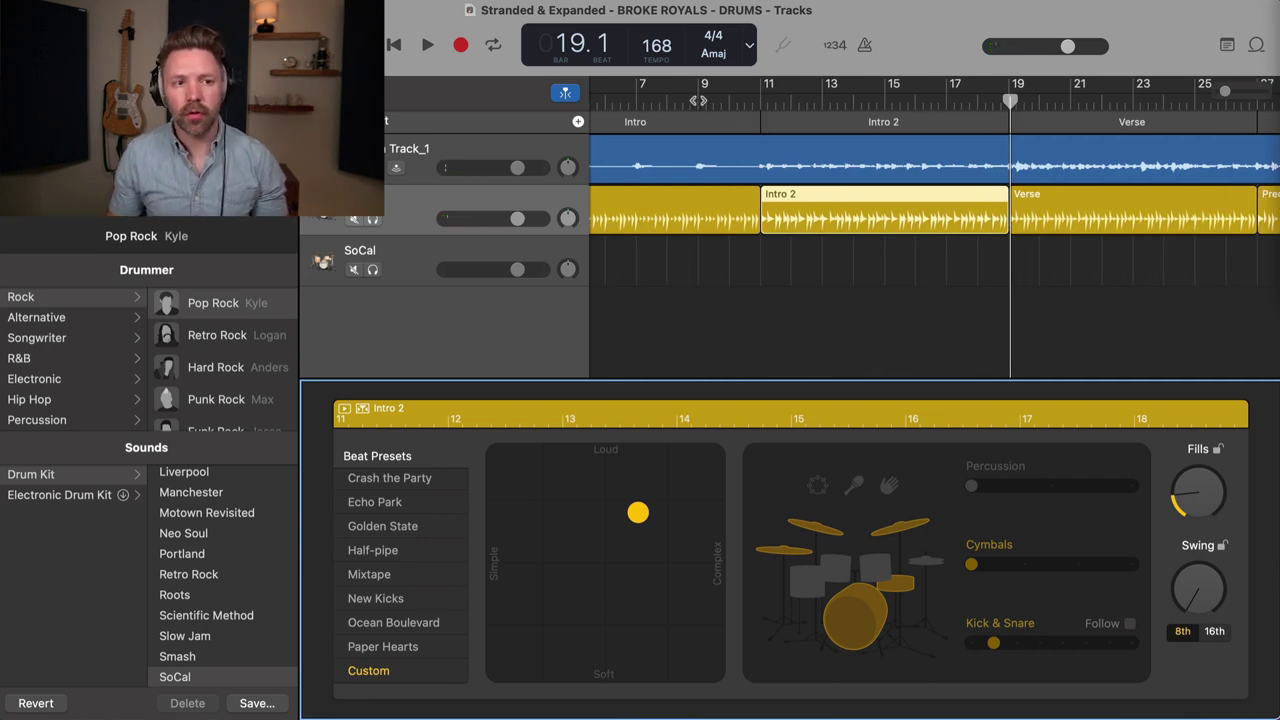
scroll(698, 100, "left", 3)
left_click(727, 103)
left_click(792, 103)
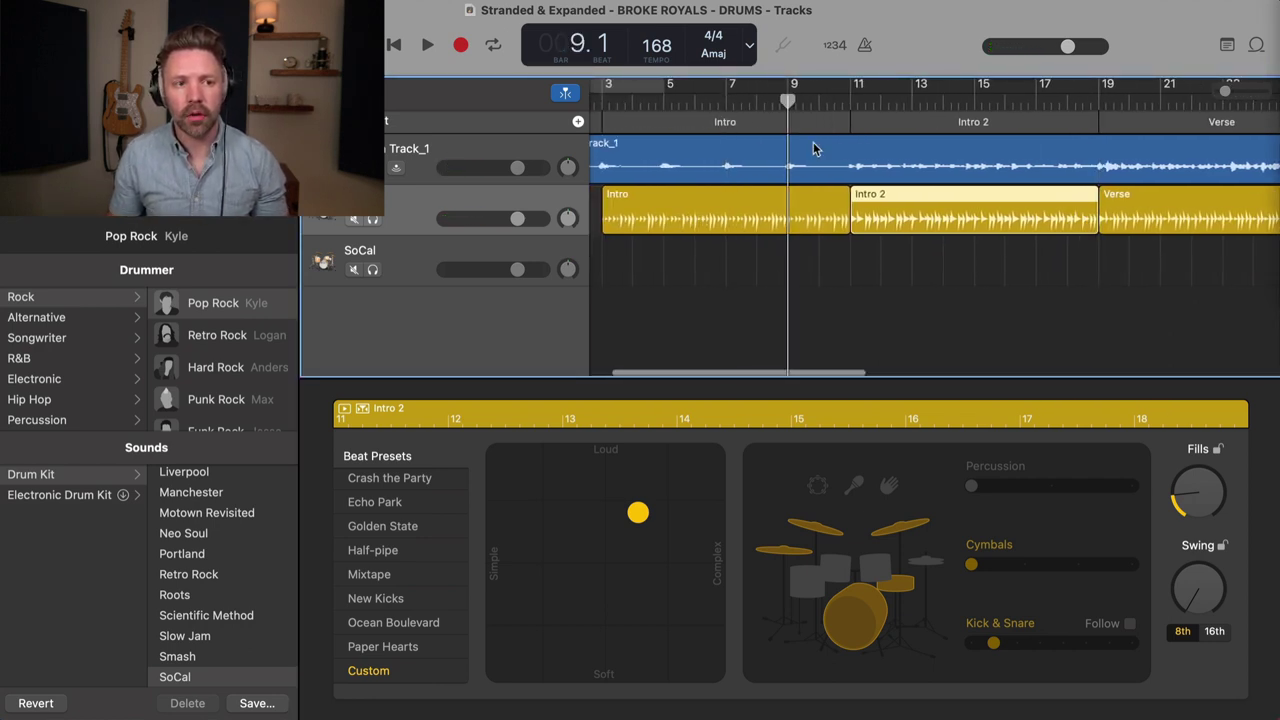
key("space")
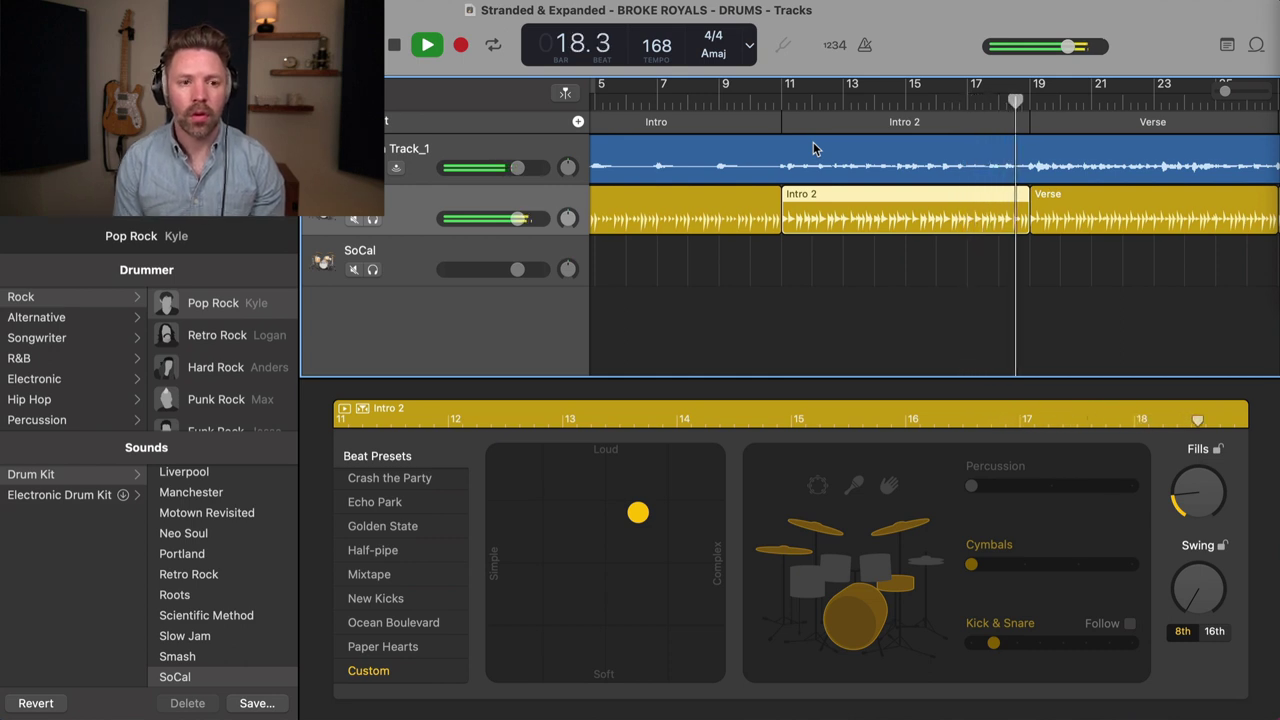
key("space")
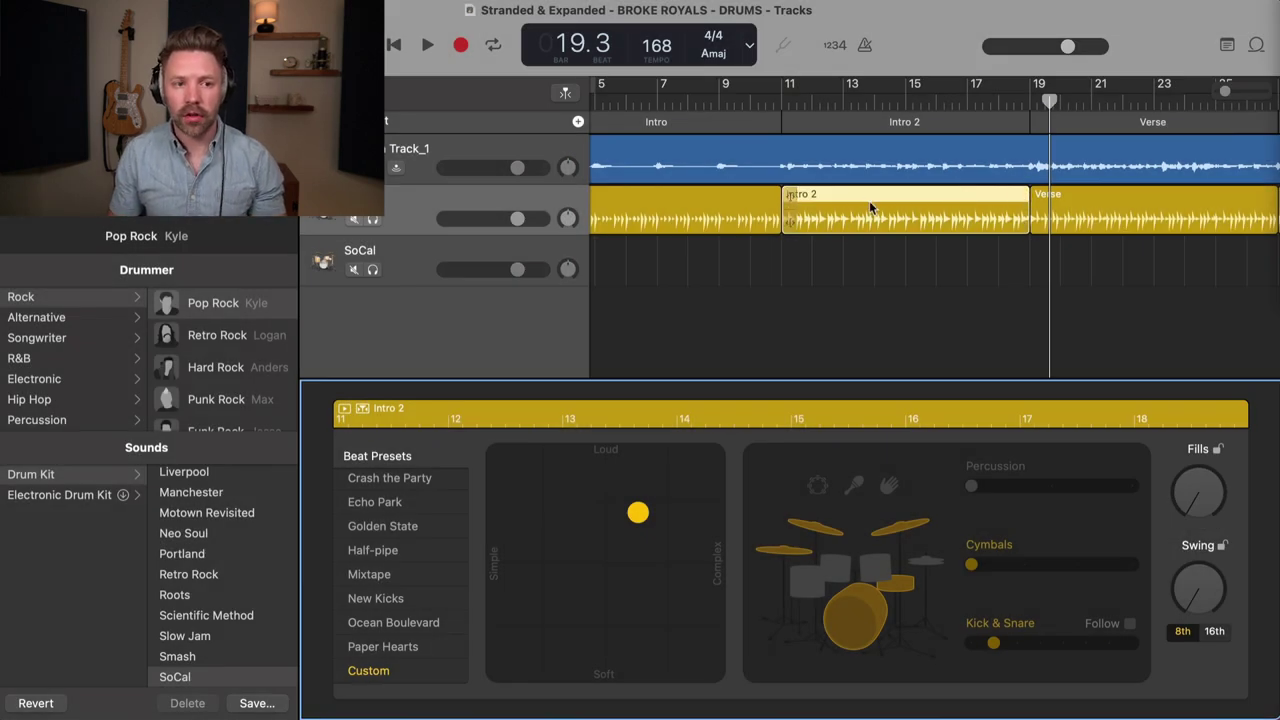
Replay the start of Intro 2 and its transition into the Verse to check the drum pattern.
left_click(869, 206)
left_click(803, 97)
key("space")
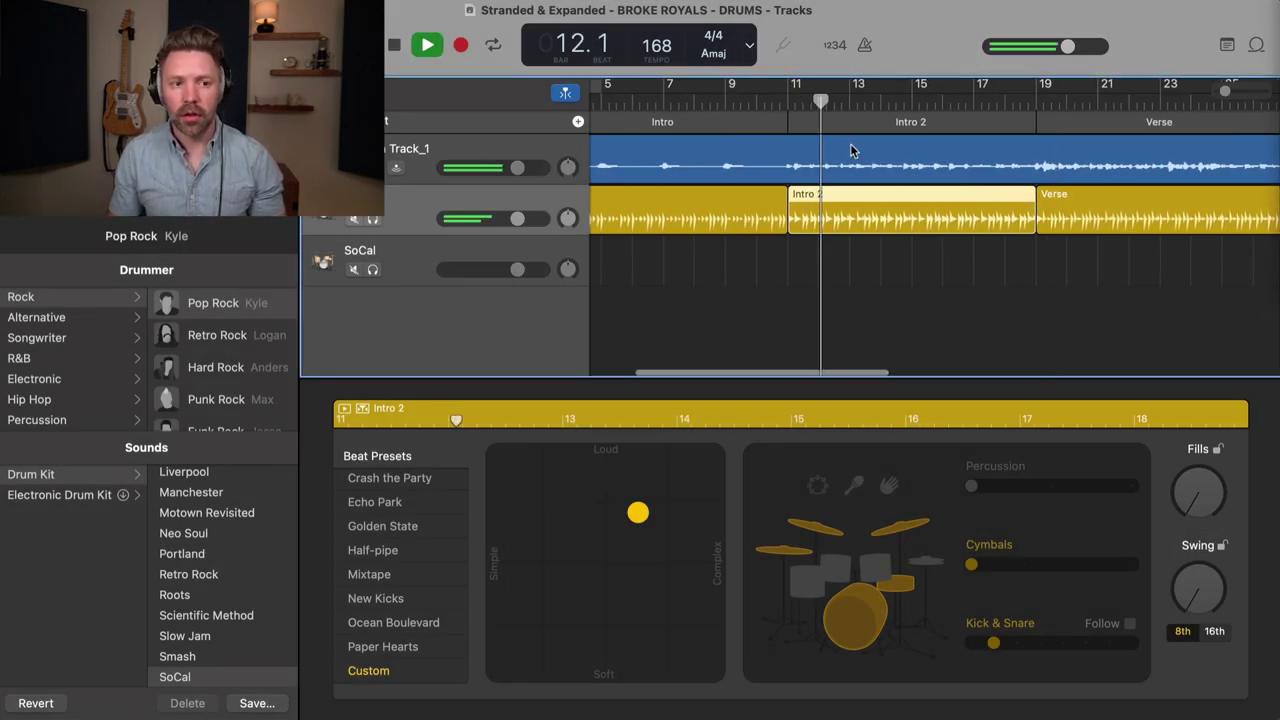
key("space")
left_click(950, 104)
key("space")
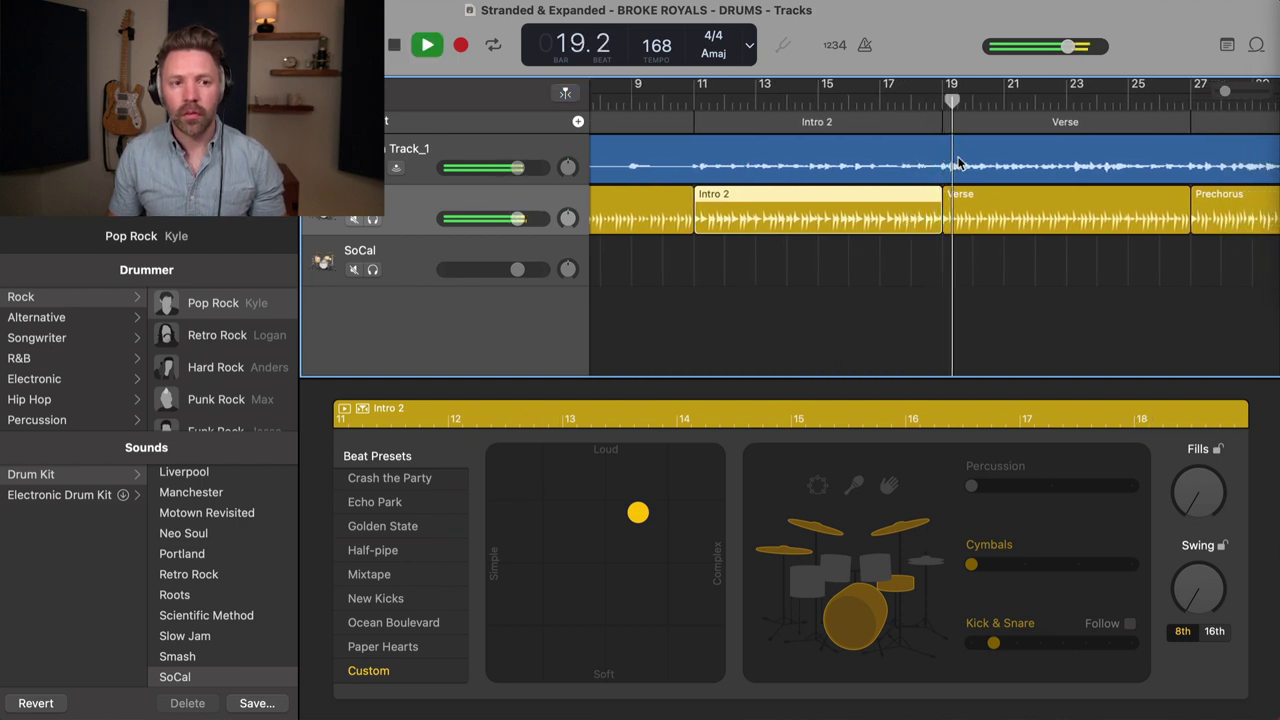
key("space")
Turn the Prechorus region's fills down to zero and switch its pattern from cymbals to hi-hat.
left_click(1011, 223)
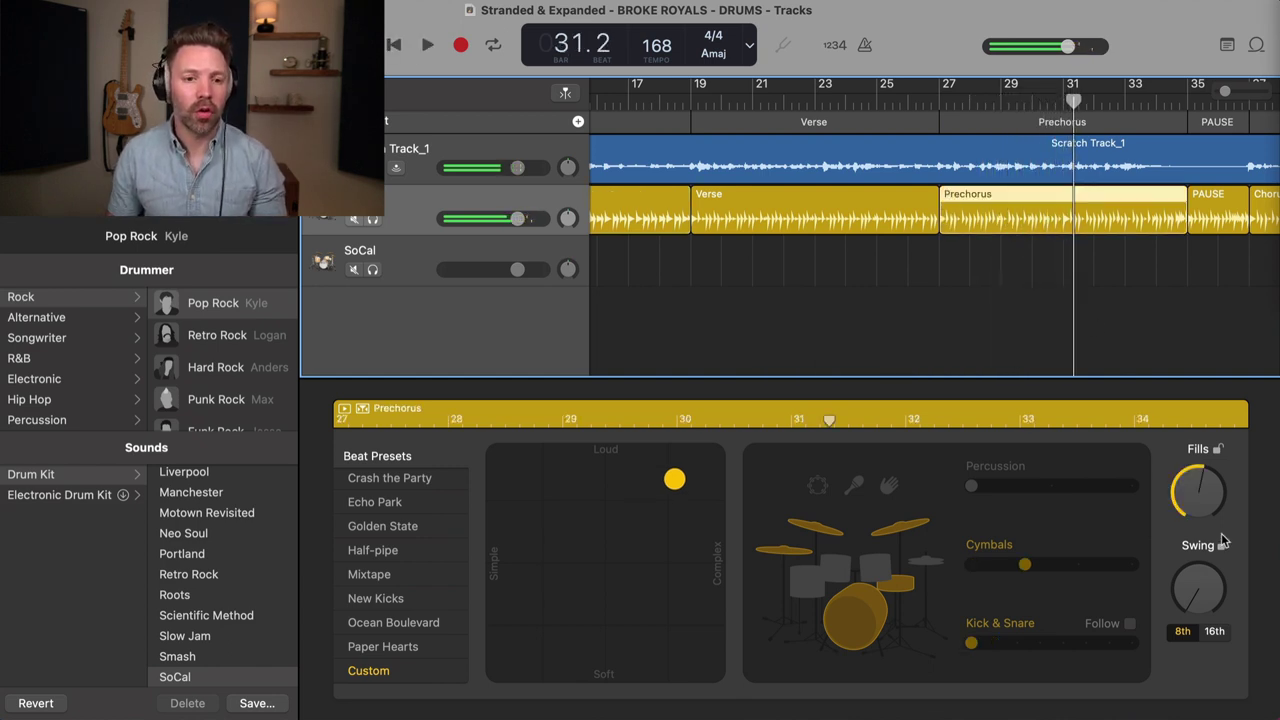
left_click(1201, 496)
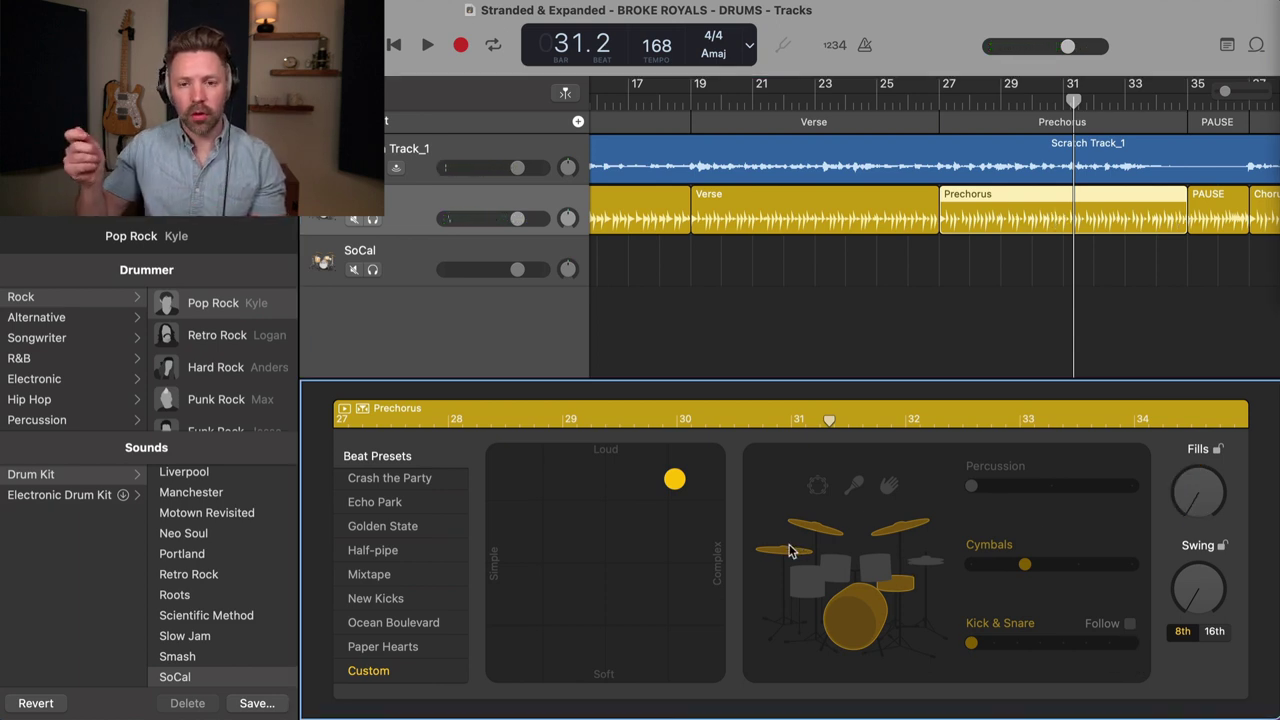
left_click(926, 562)
Play the Prechorus from just before bar 27 into the PAUSE section to hear the hi-hat pattern.
left_click(942, 194)
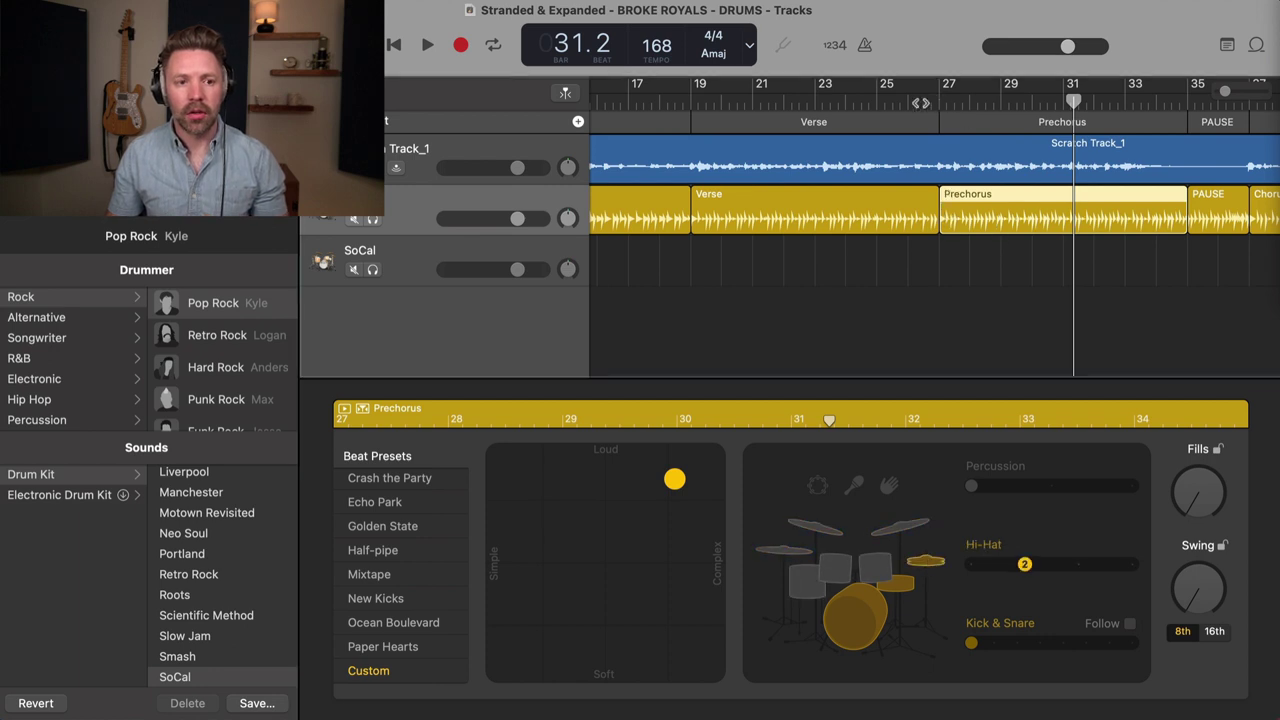
key("space")
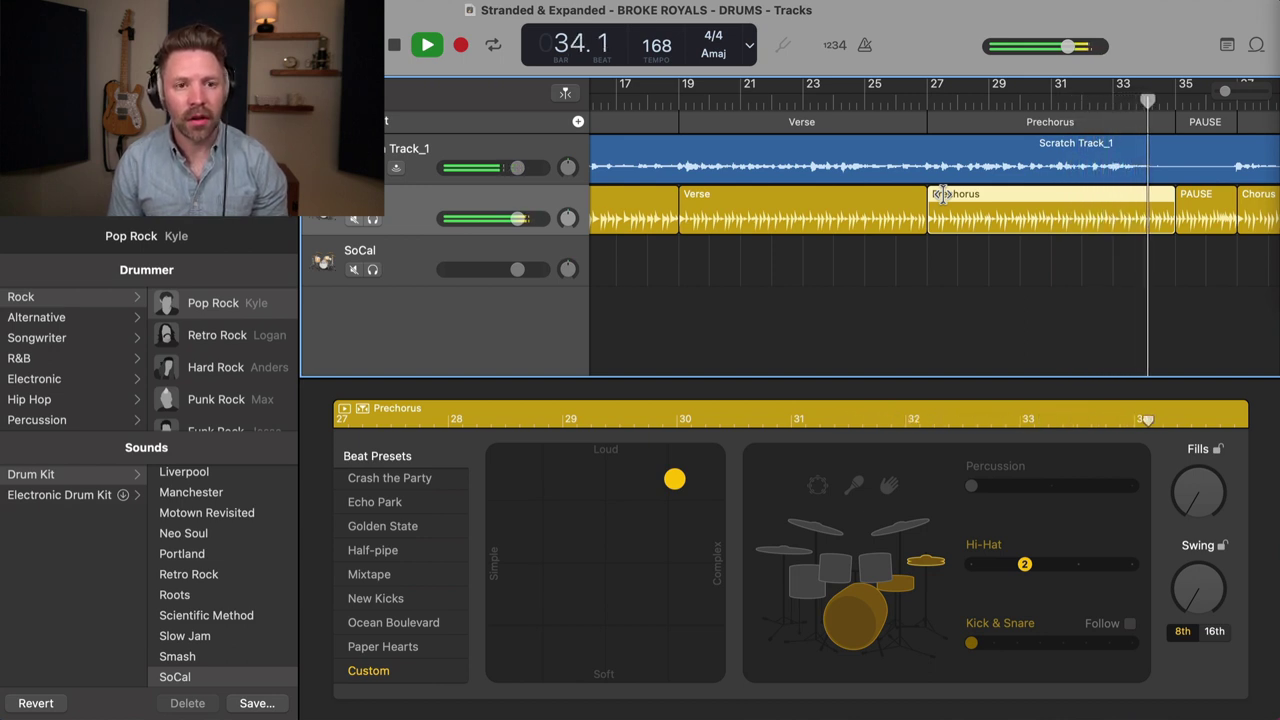
key("space")
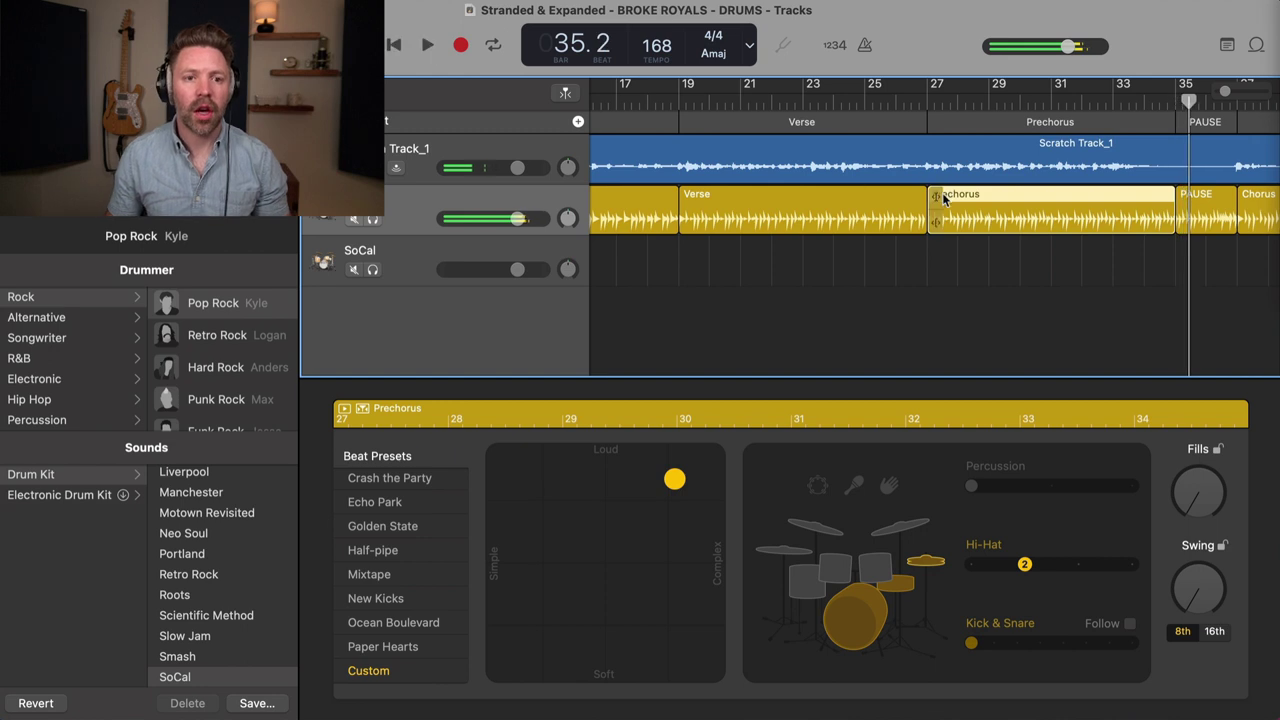
Delete the drummer region under the PAUSE section in bars 35 and 36.
scroll(1081, 203, "right", 3)
left_click(1075, 210)
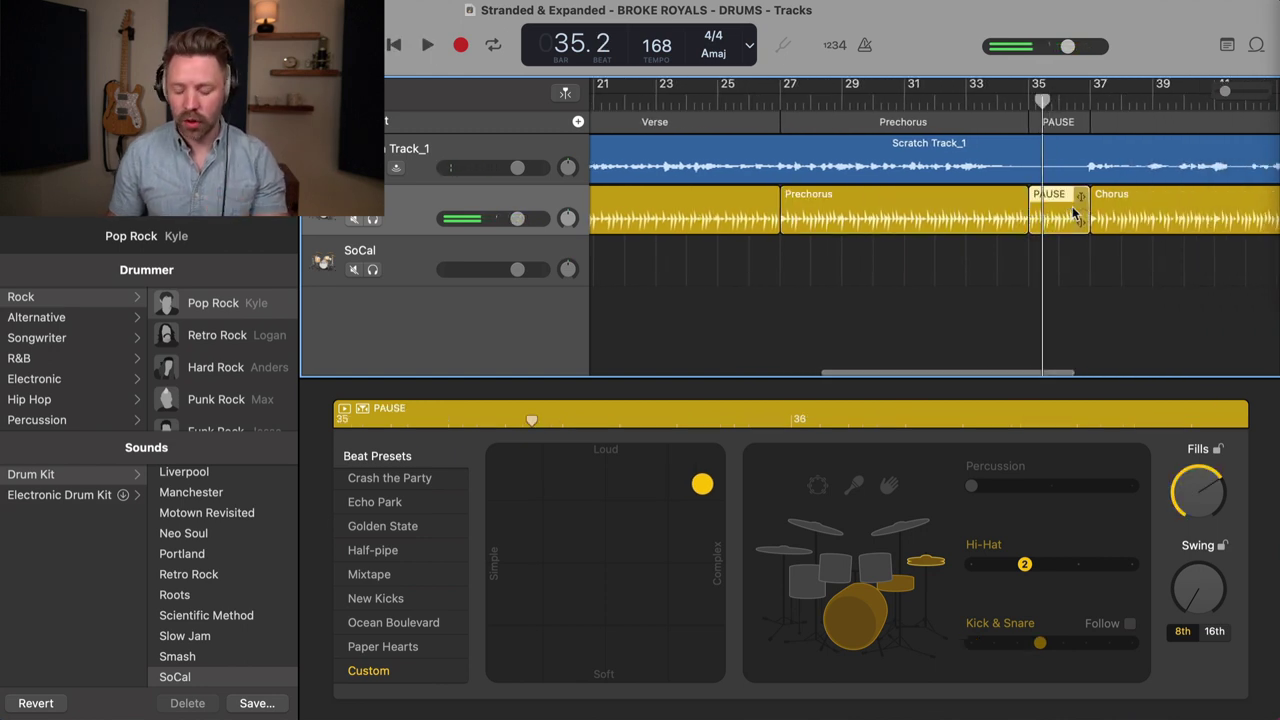
key("Delete")
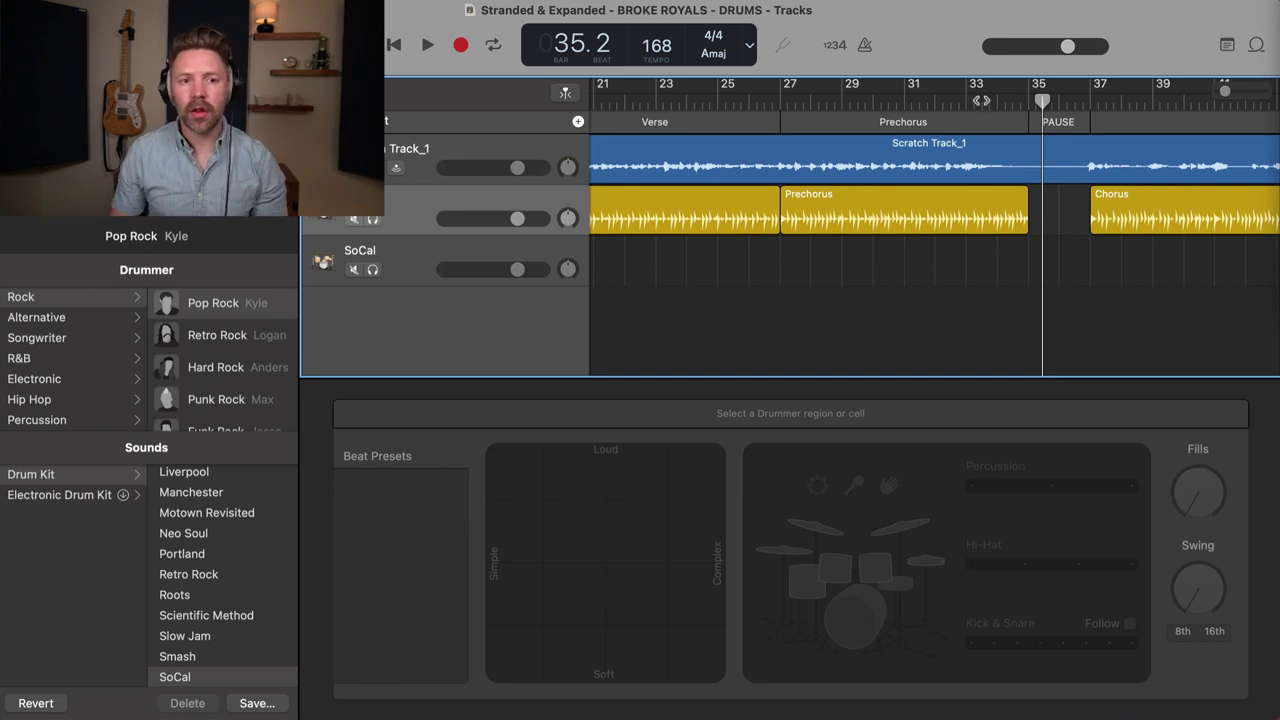
Play the end of the Prechorus from bar 32 to find where the drums should stop.
mouse_move(981, 100)
left_mouse_down()
mouse_move(1008, 100)
mouse_move(968, 101)
left_mouse_up()
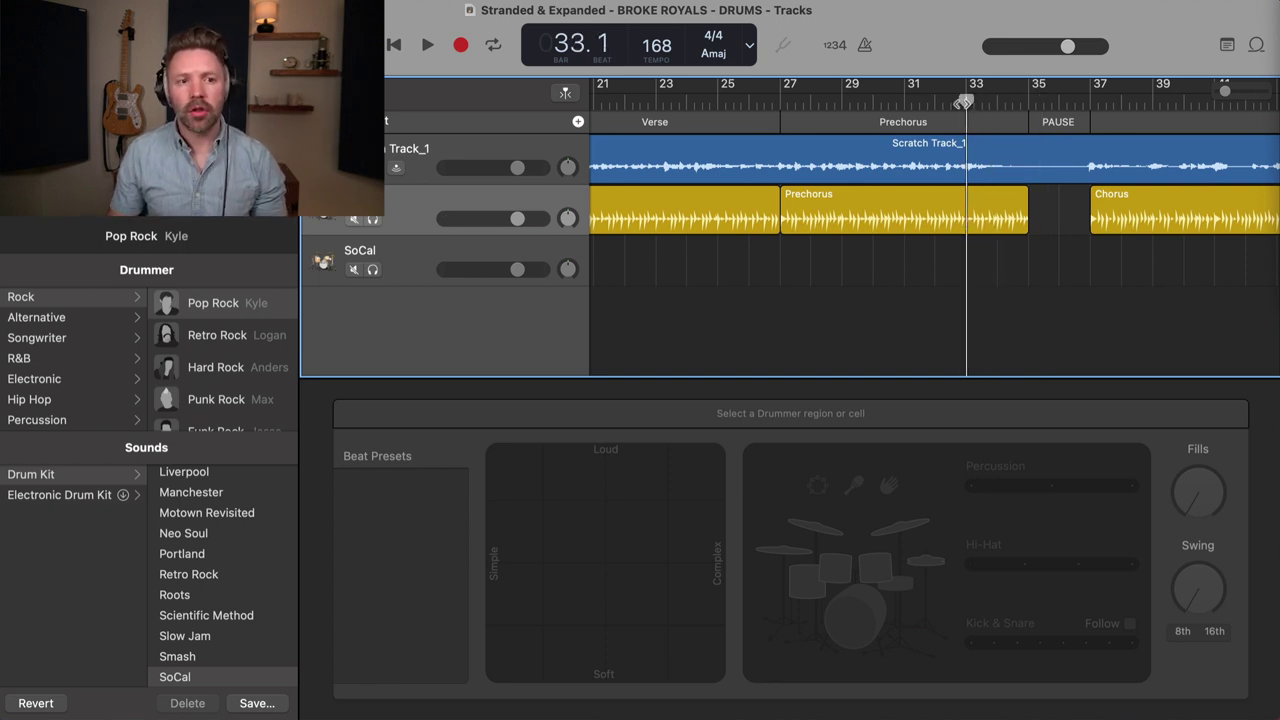
key("super+Right")
key("super+Right")
key("super+Right")
key("comma")
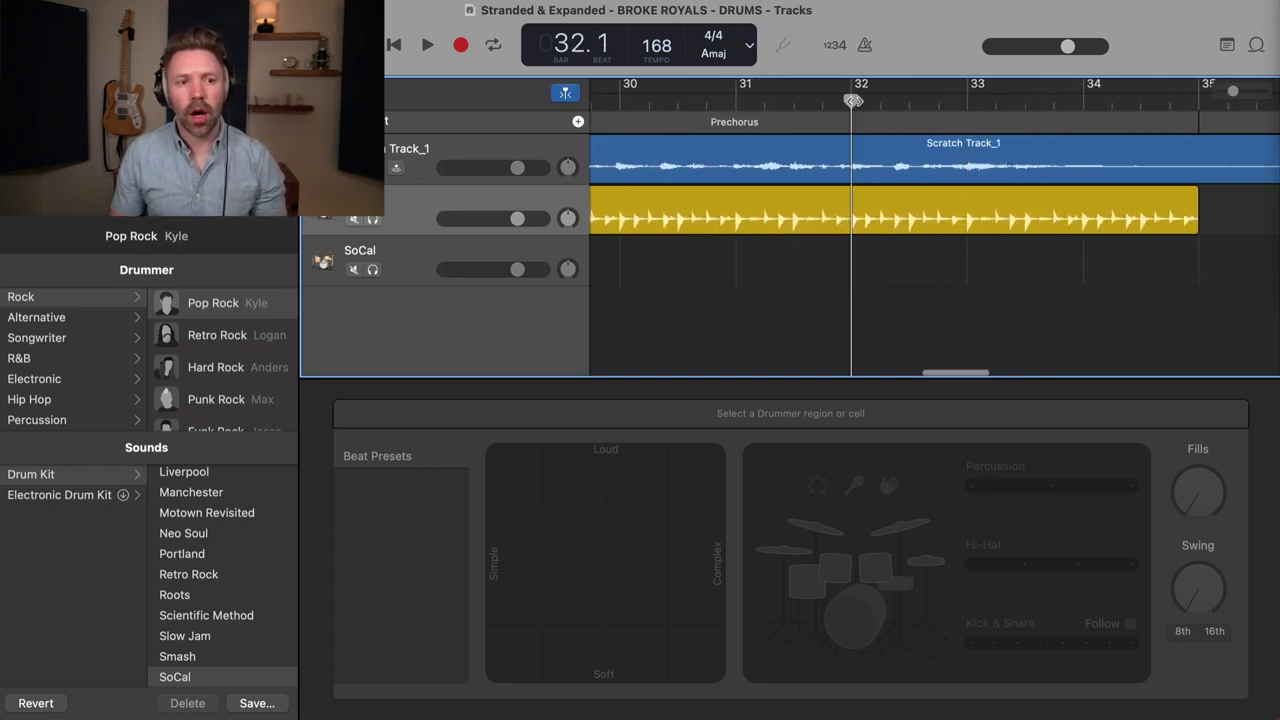
key("space")
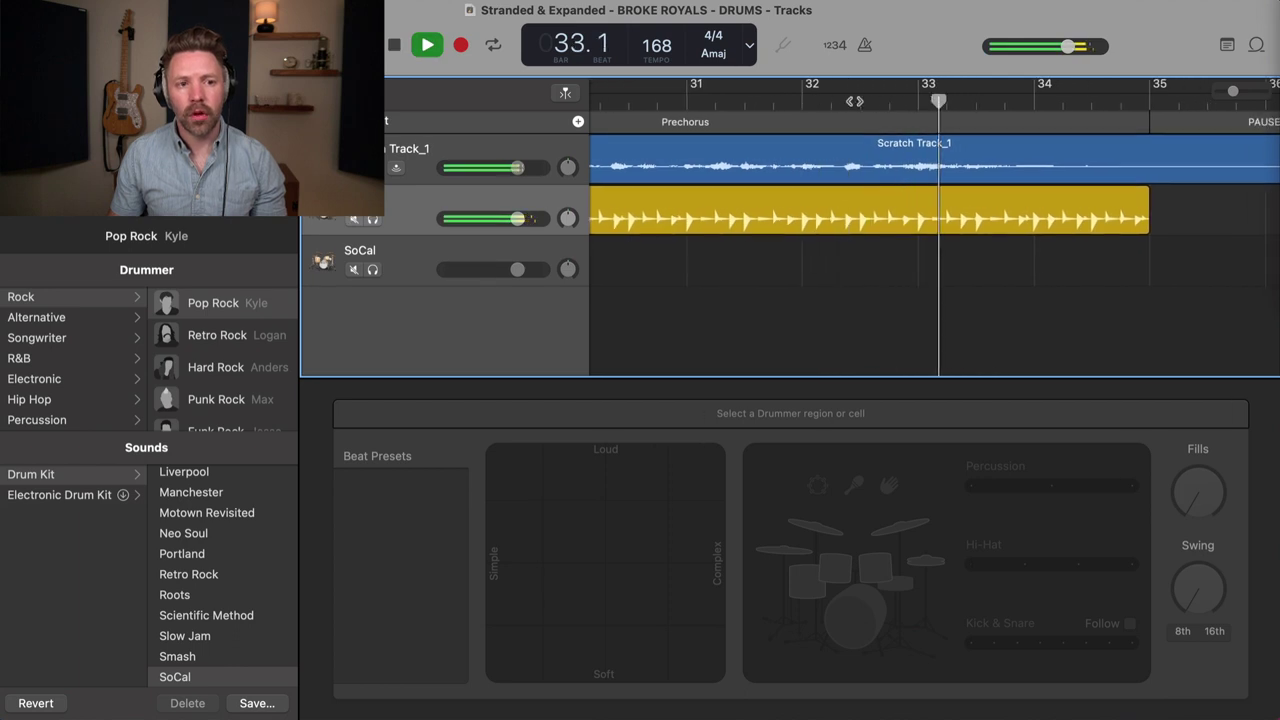
key("space")
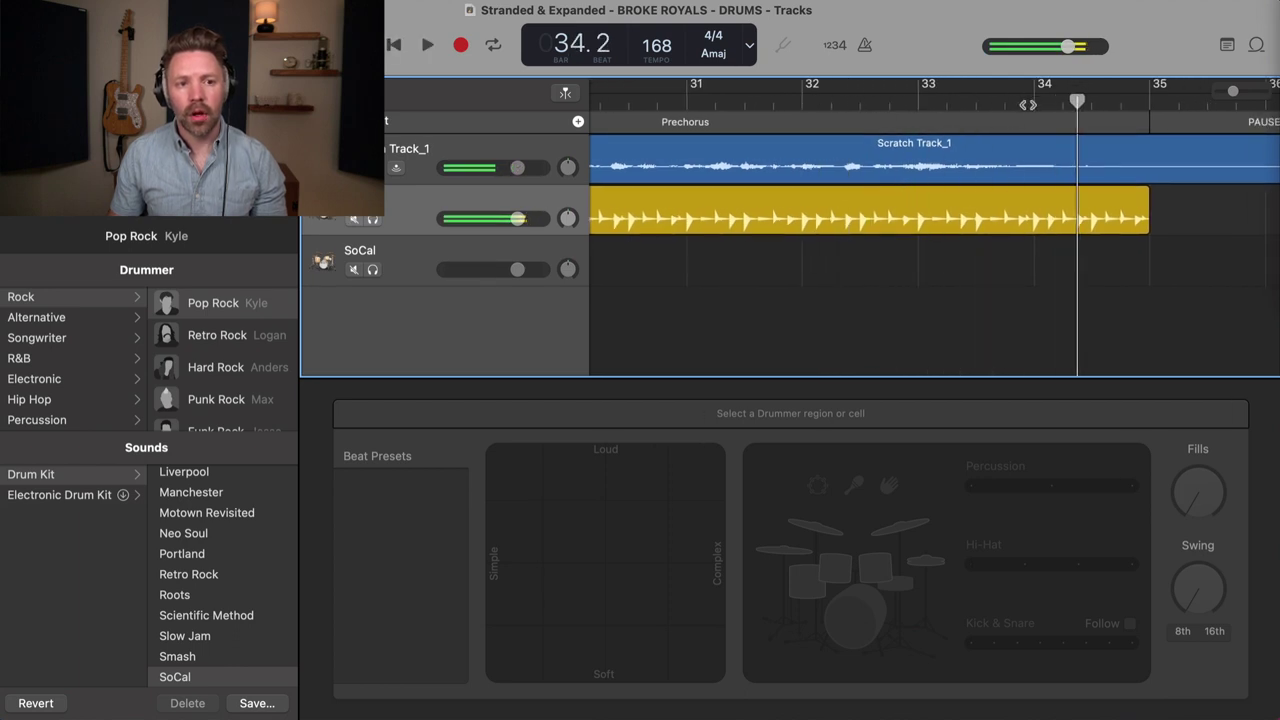
Split the Prechorus drummer region at bar 34 to separate its last bar.
left_click(1072, 197)
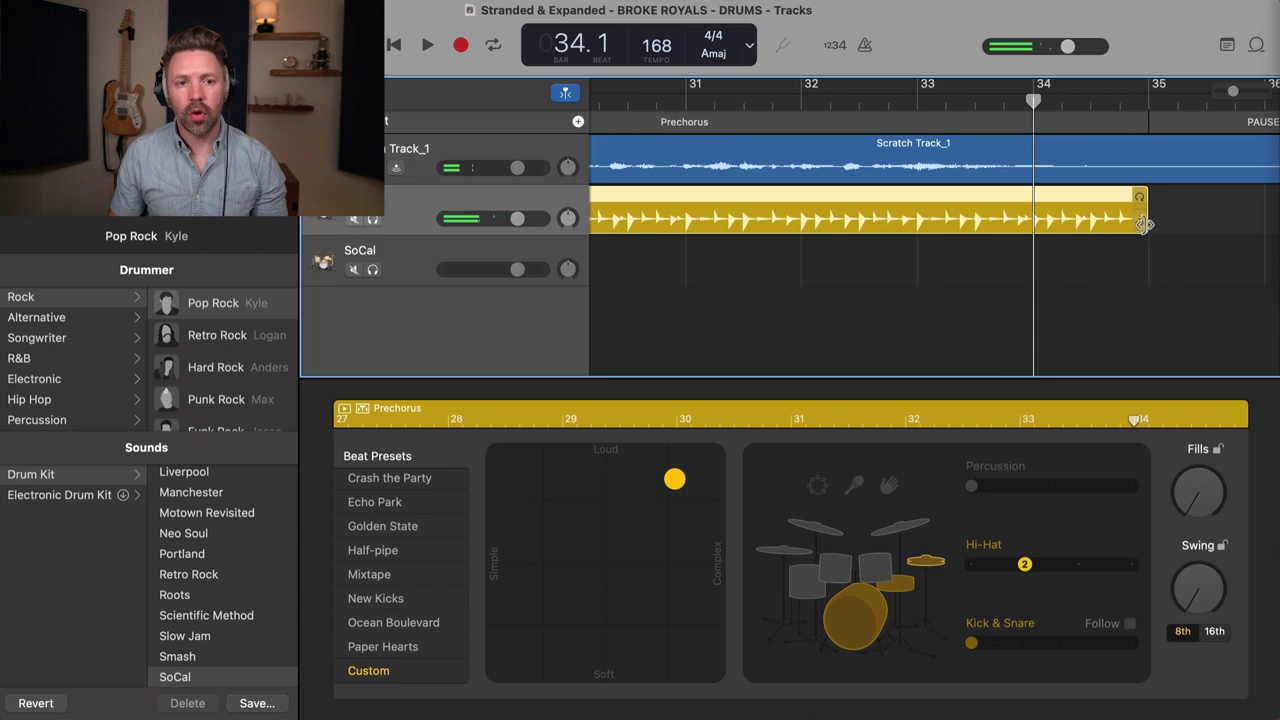
left_click_drag(1140, 224, 1032, 226)
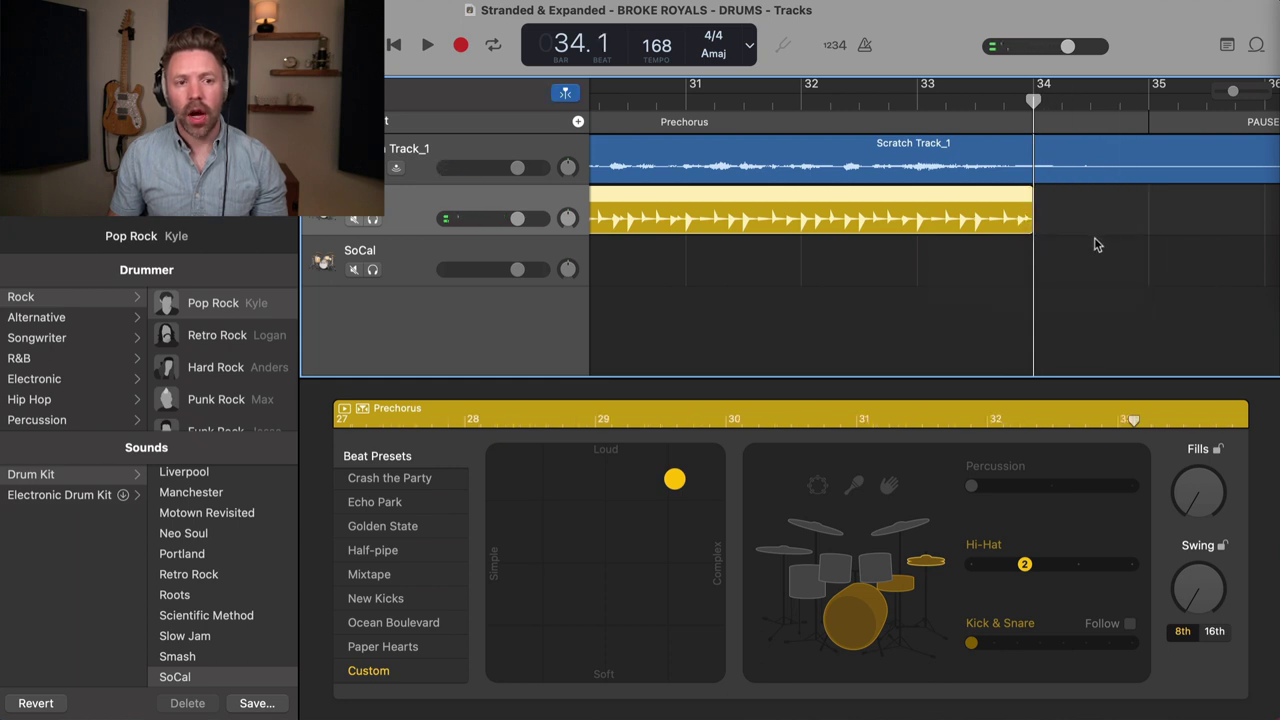
key("super+z")
key("super+t")
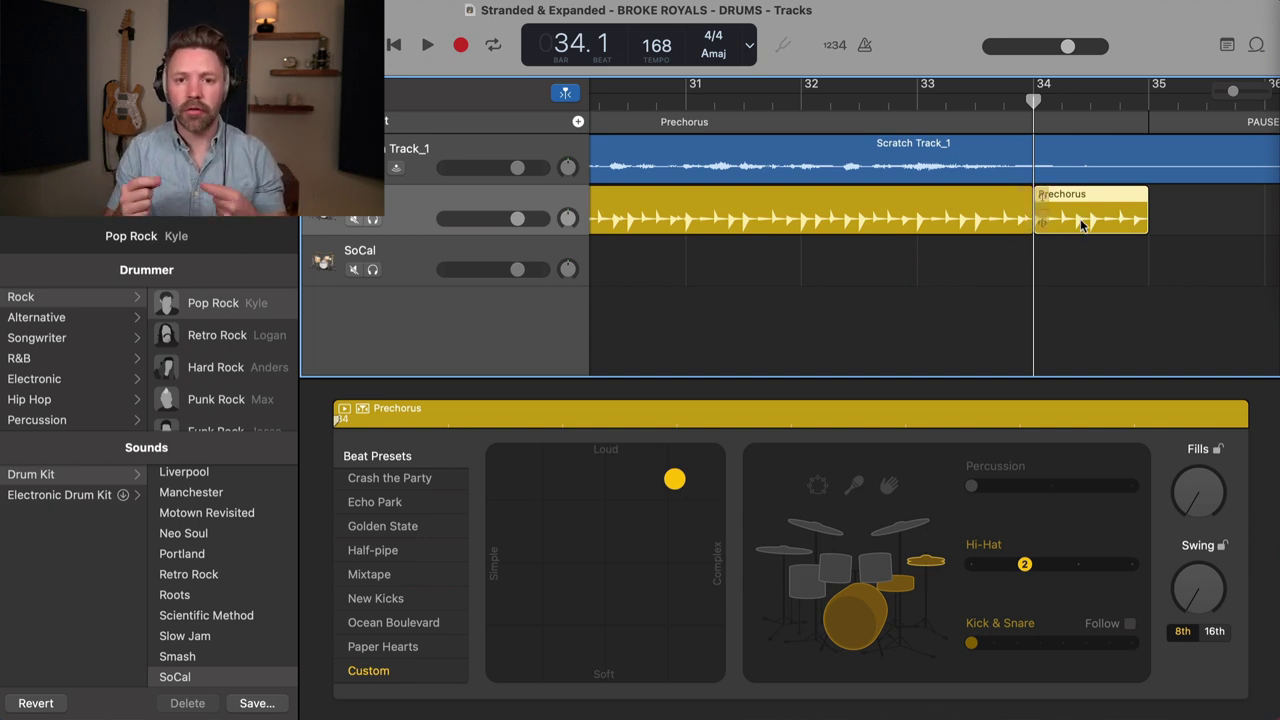
Play the Intro from about bar 5 to review its drum pattern within the whole arrangement.
key("super+Left")
key("super+Left")
key("super+Left")
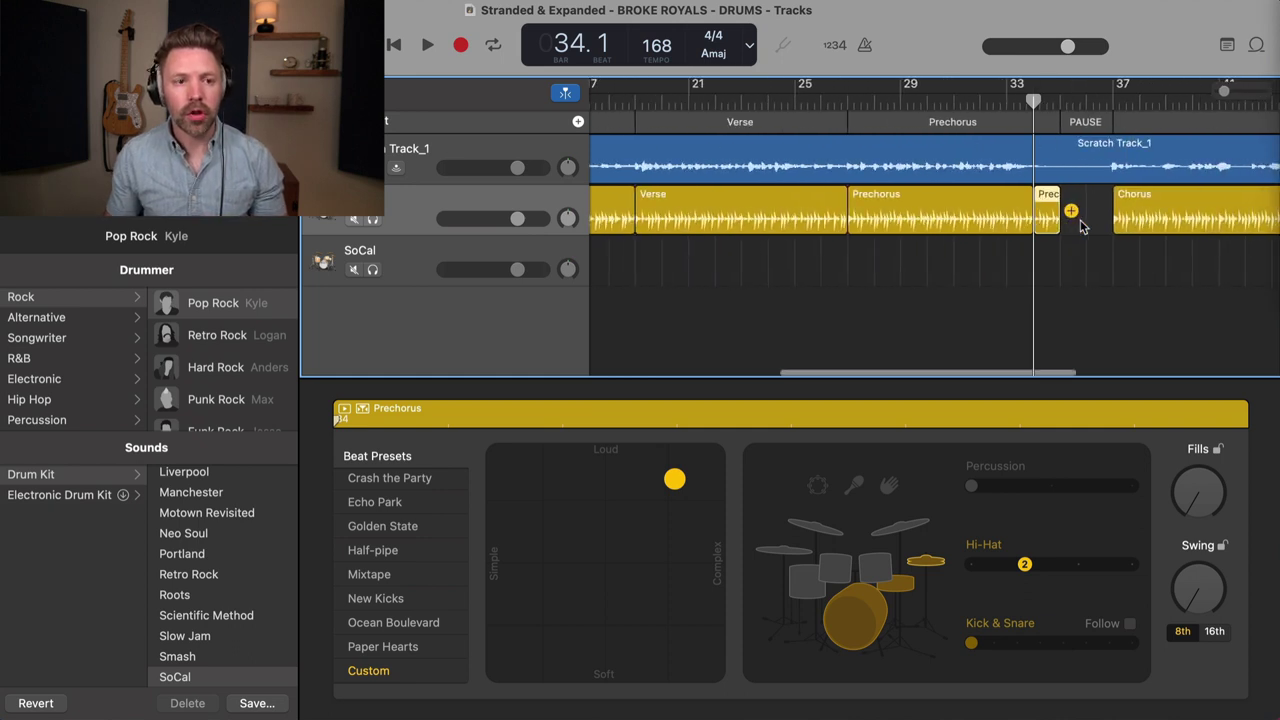
scroll(1081, 226, "left", 3)
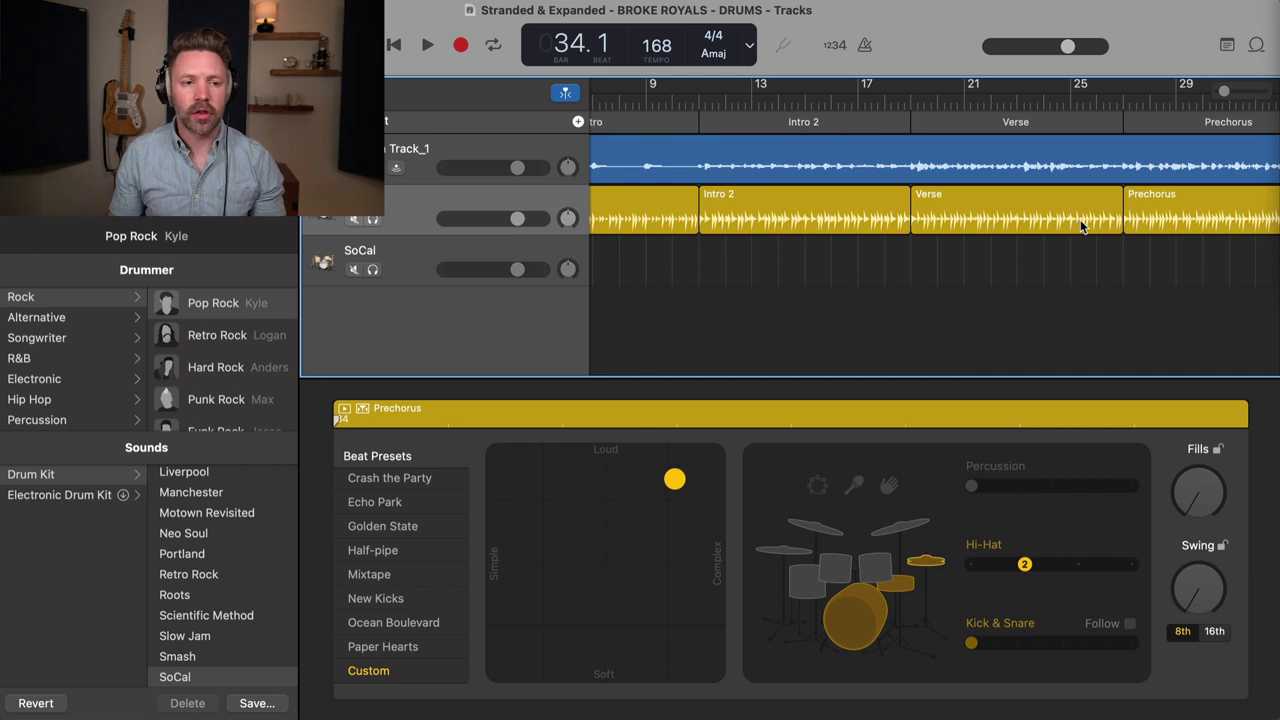
key("super+Left")
key("super+Left")
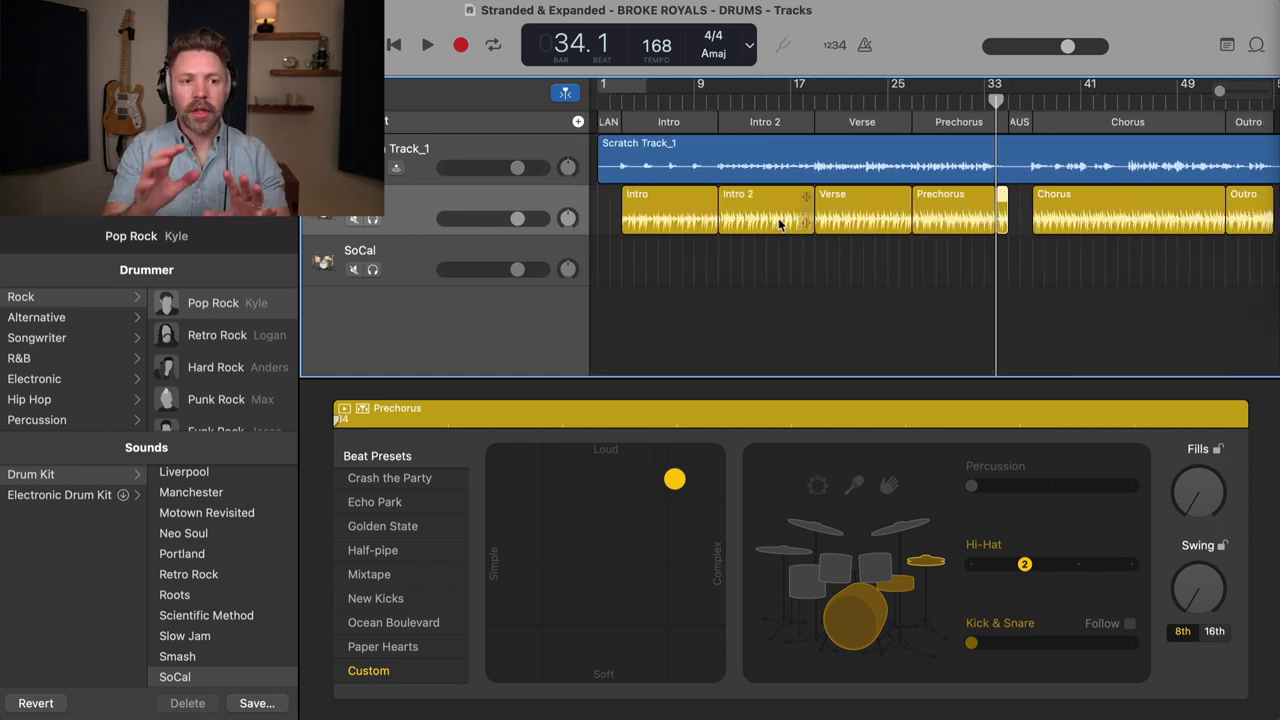
left_click(645, 101)
key("space")
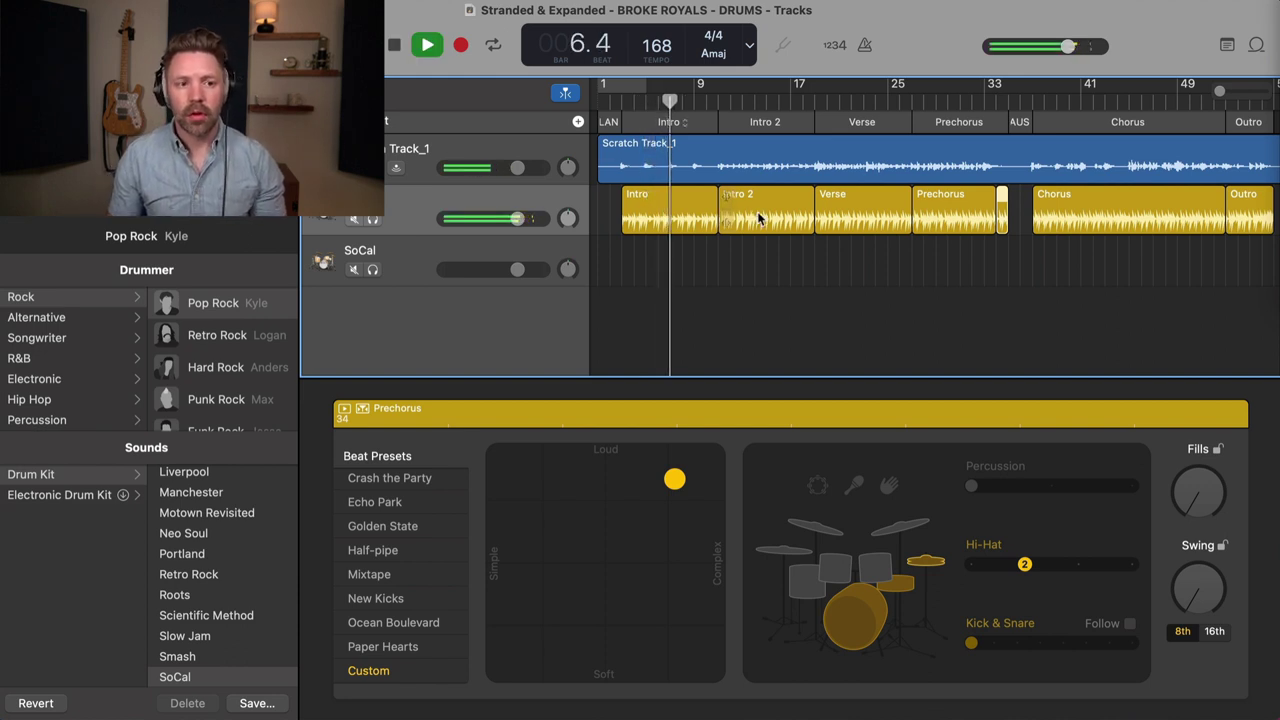
Listen to Intro 2 from bar 13 and the Verse from bar 20 to compare their drum patterns.
left_click(740, 101)
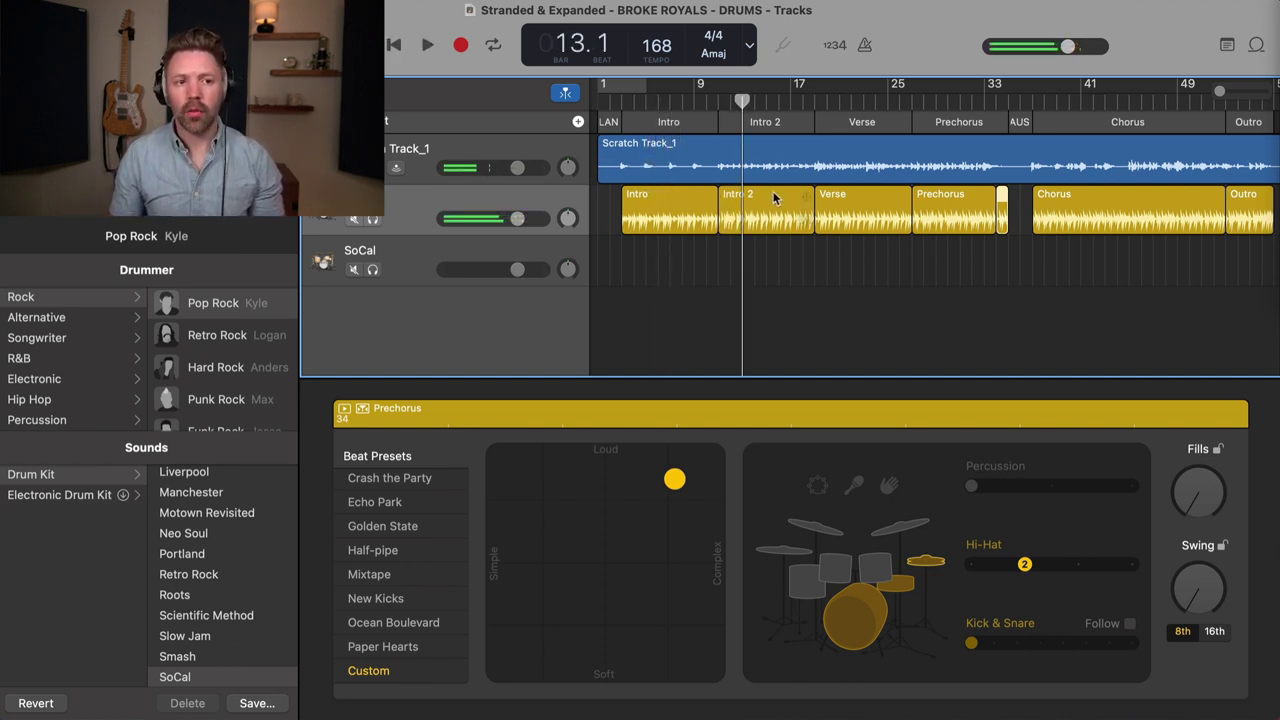
key("space")
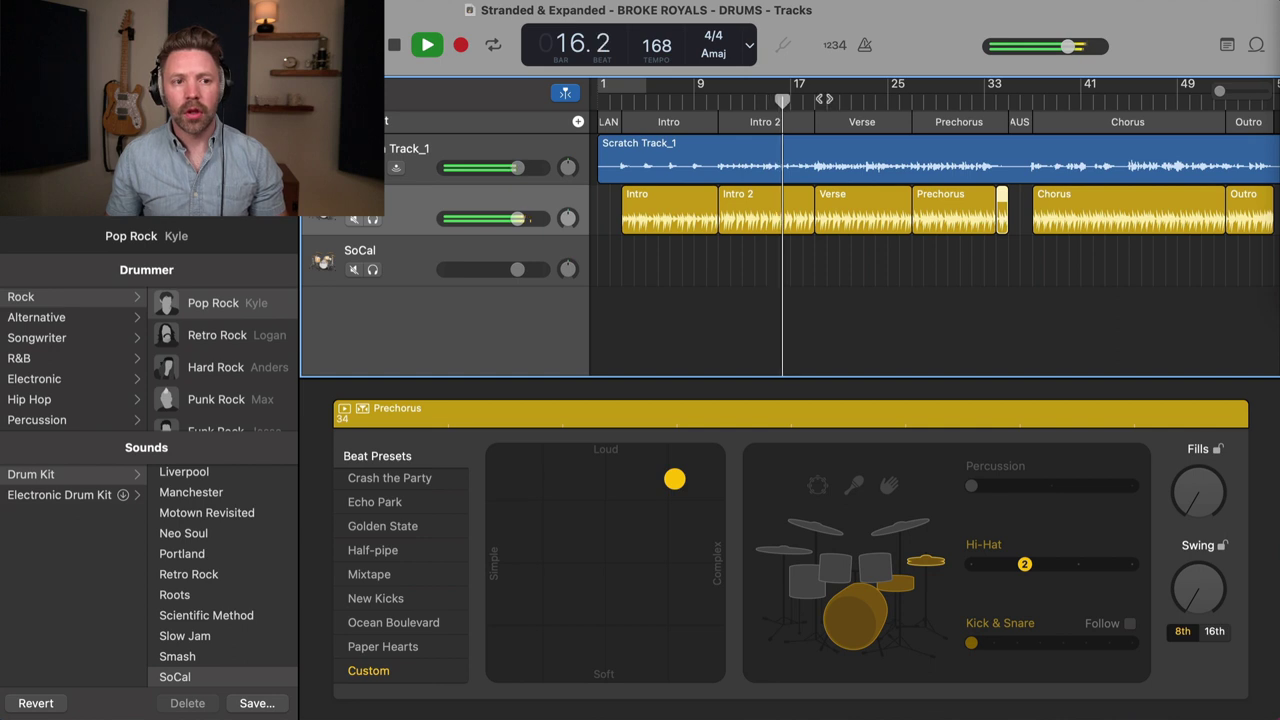
key("space")
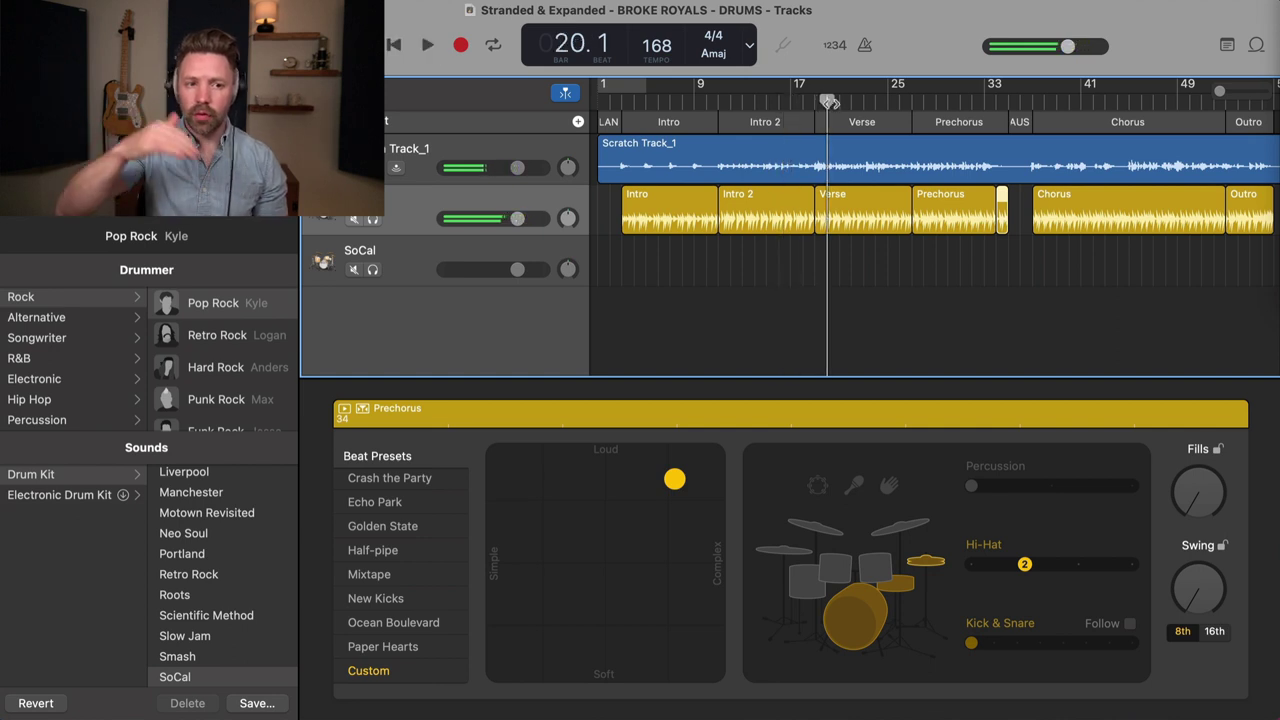
key("space")
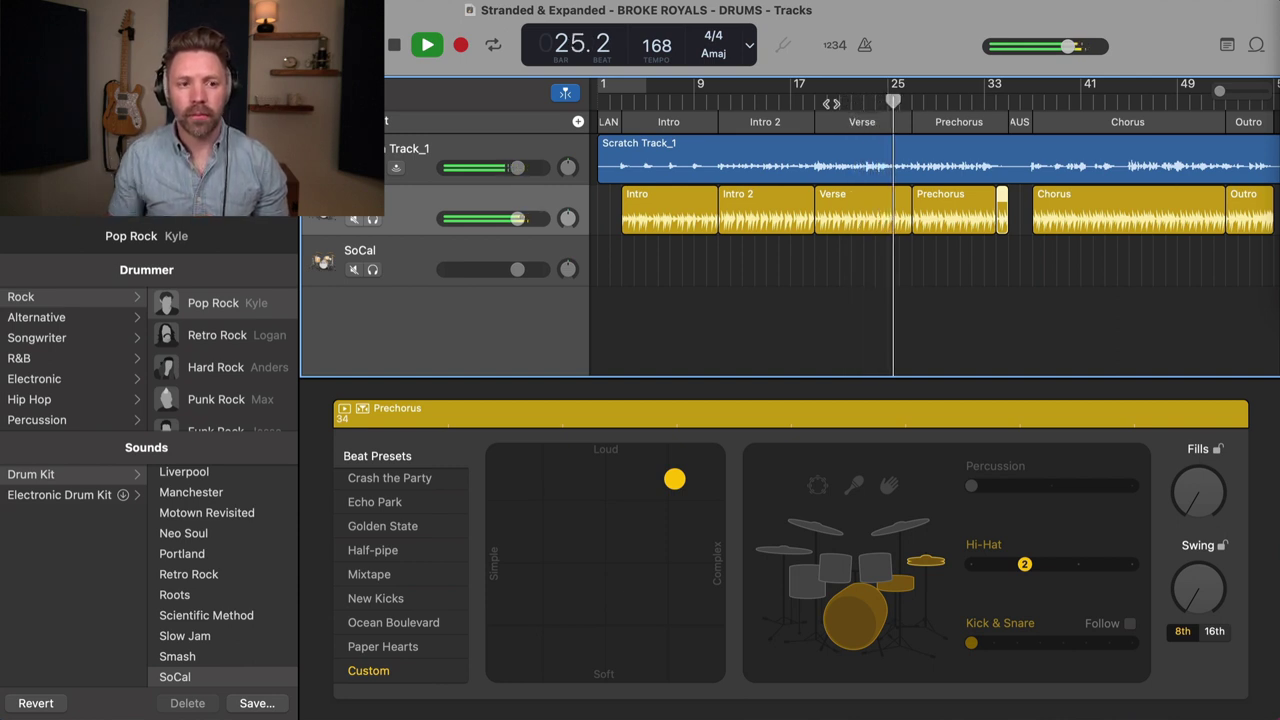
key("space")
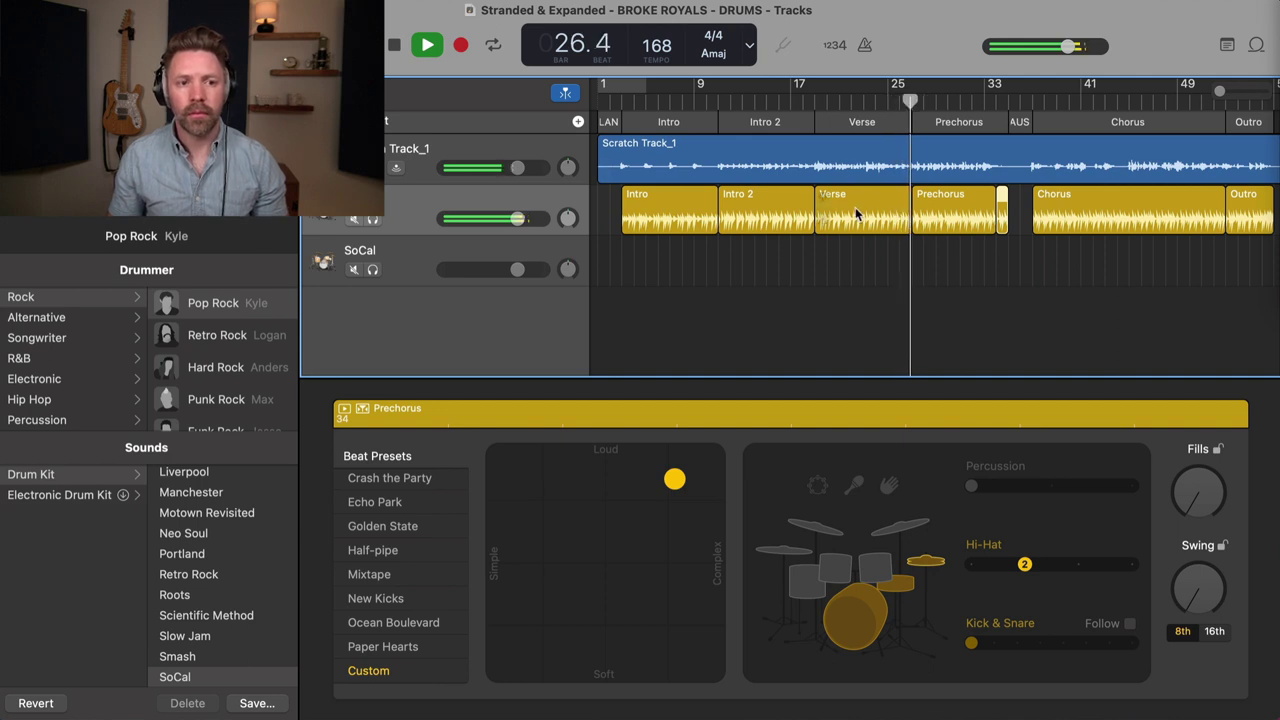
Turn the Verse drummer region's fills down to the minimum and play from about bar 24 into the Prechorus.
key("space")
left_click(855, 207)
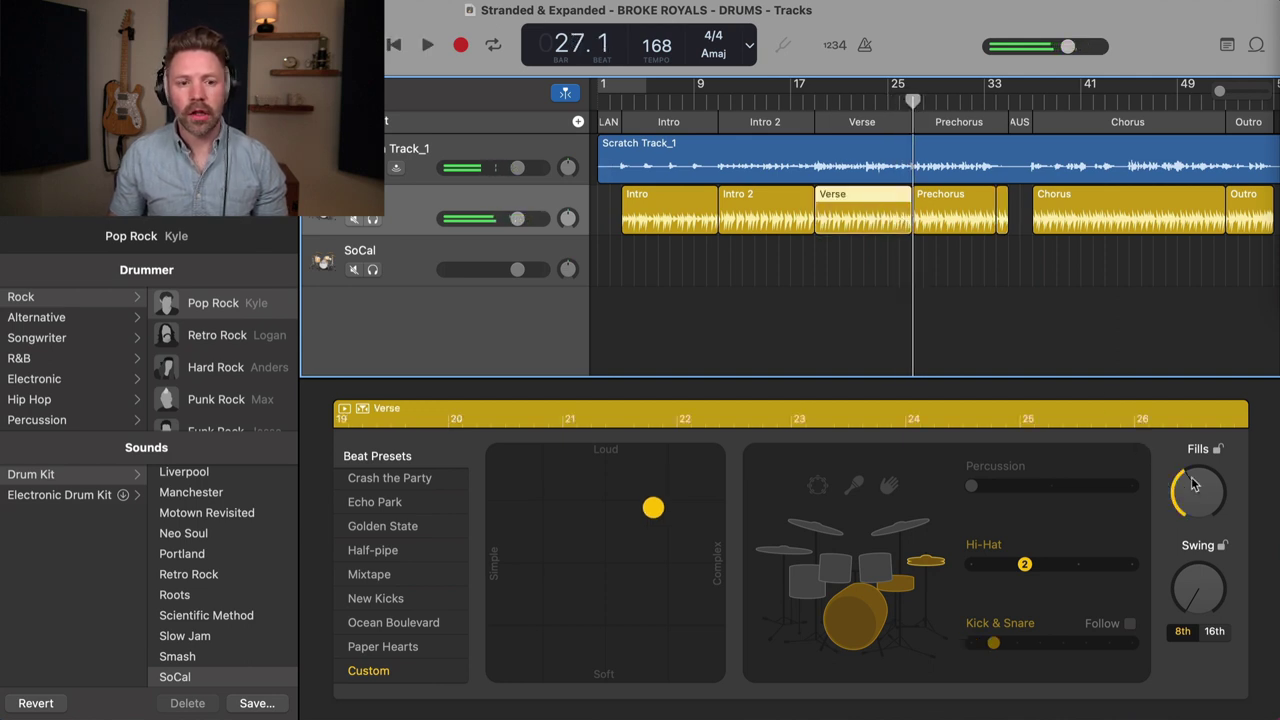
left_click_drag(1192, 484, 1187, 548)
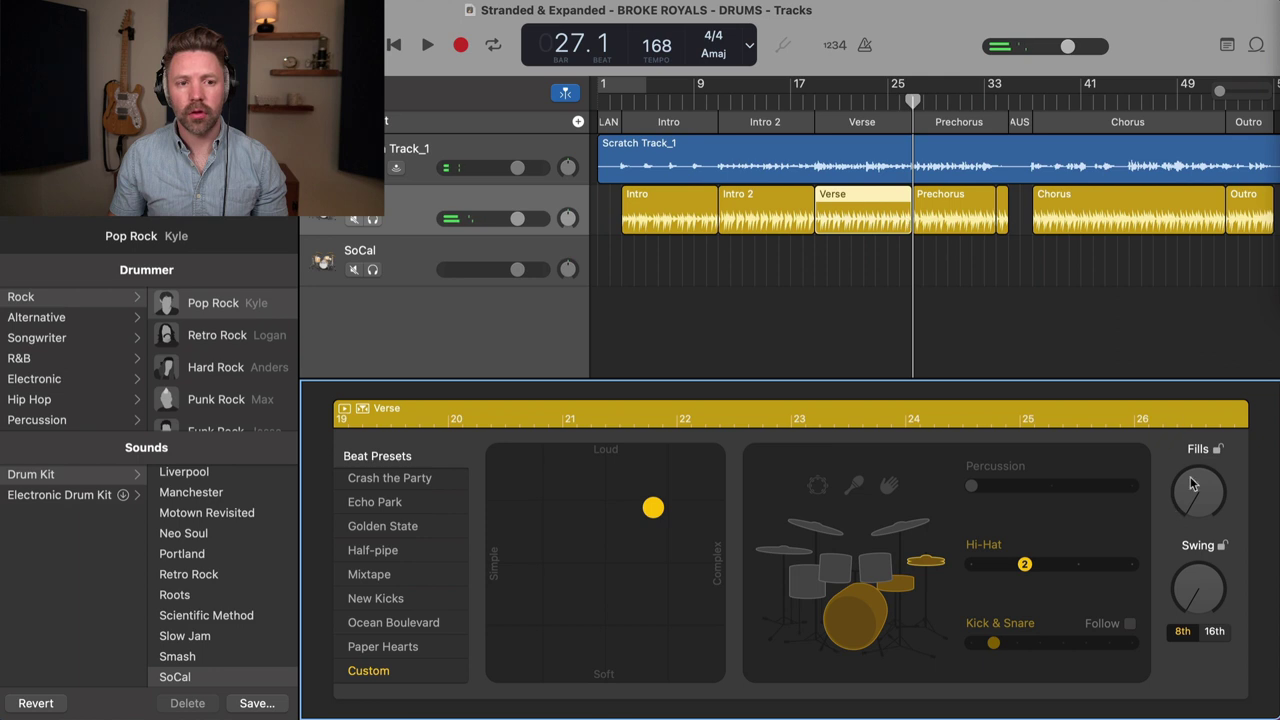
left_click(877, 107)
key("space")
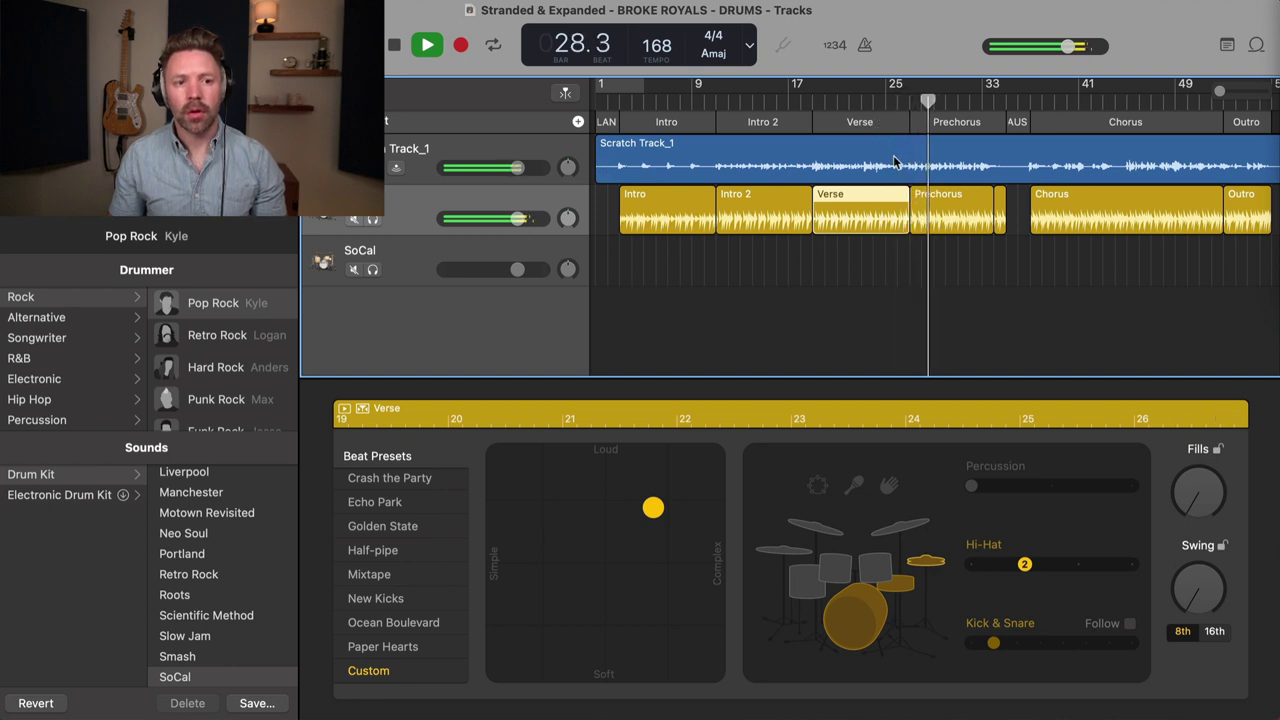
key("space")
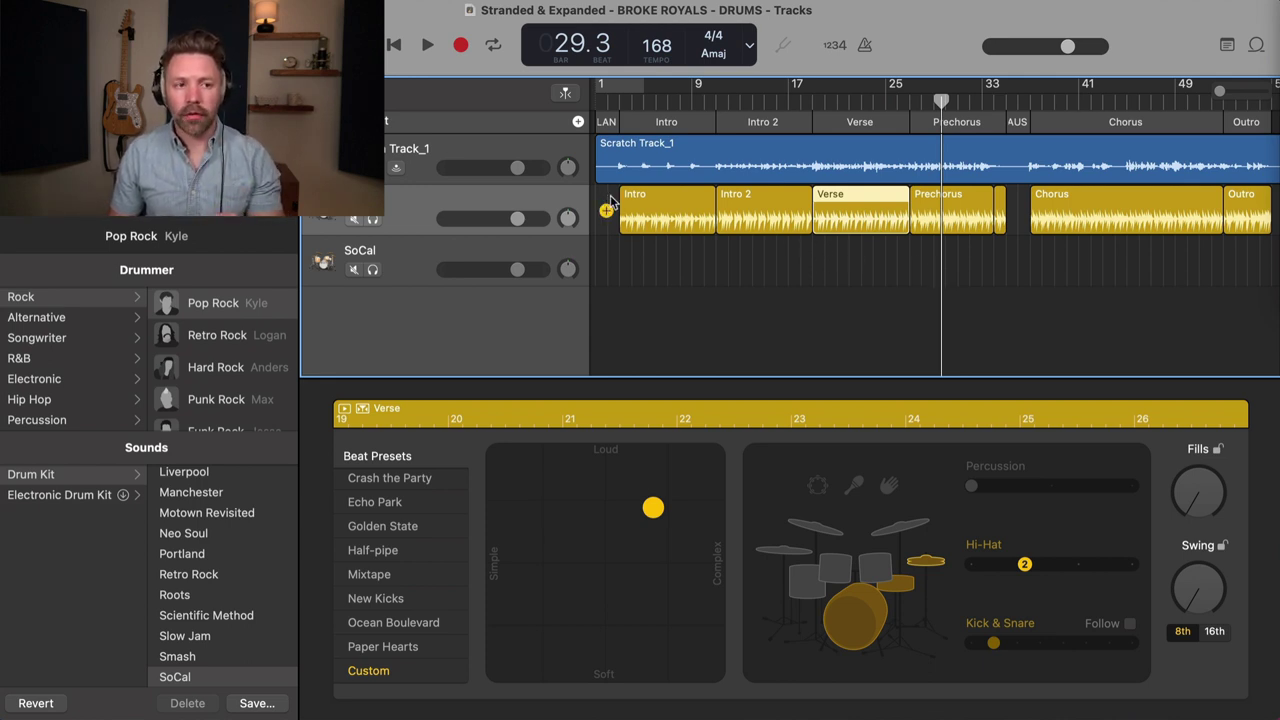
Copy the Intro, Intro 2, Verse and longer Prechorus drummer regions and paste them onto the SoCal track at bar 3.
left_click_drag(627, 247, 950, 215)
key("ctrl+c")
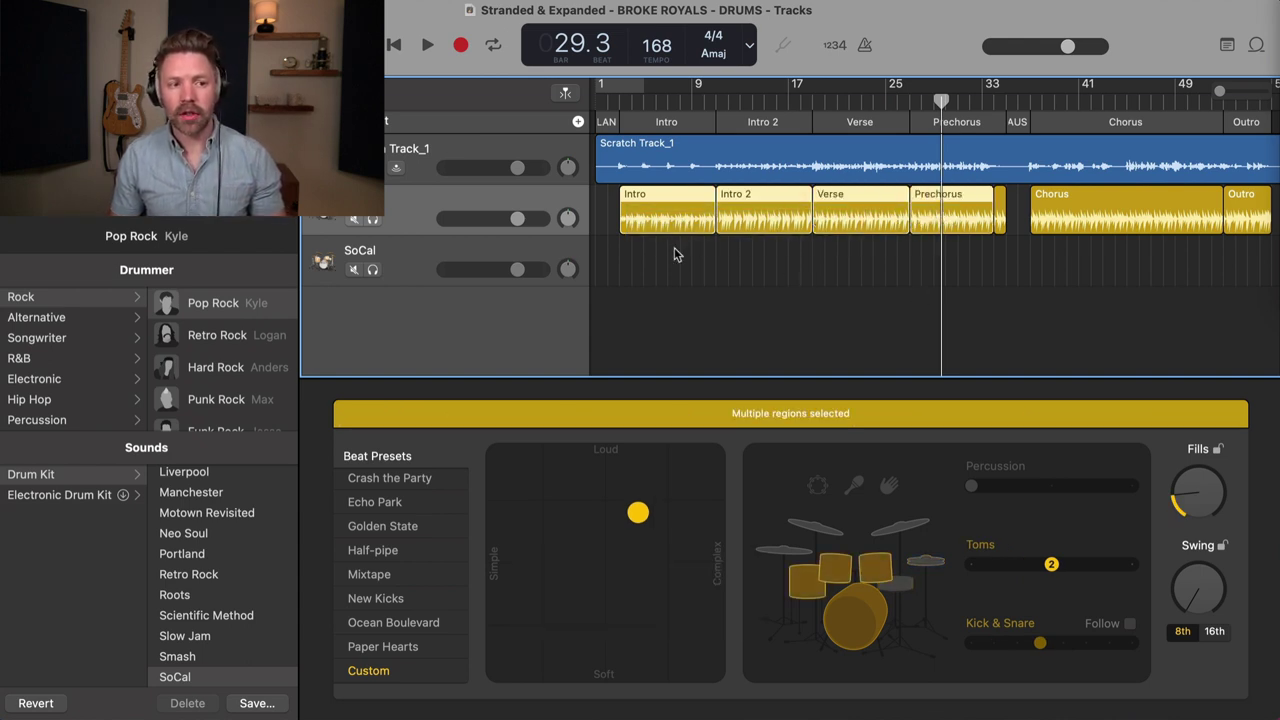
left_click(446, 254)
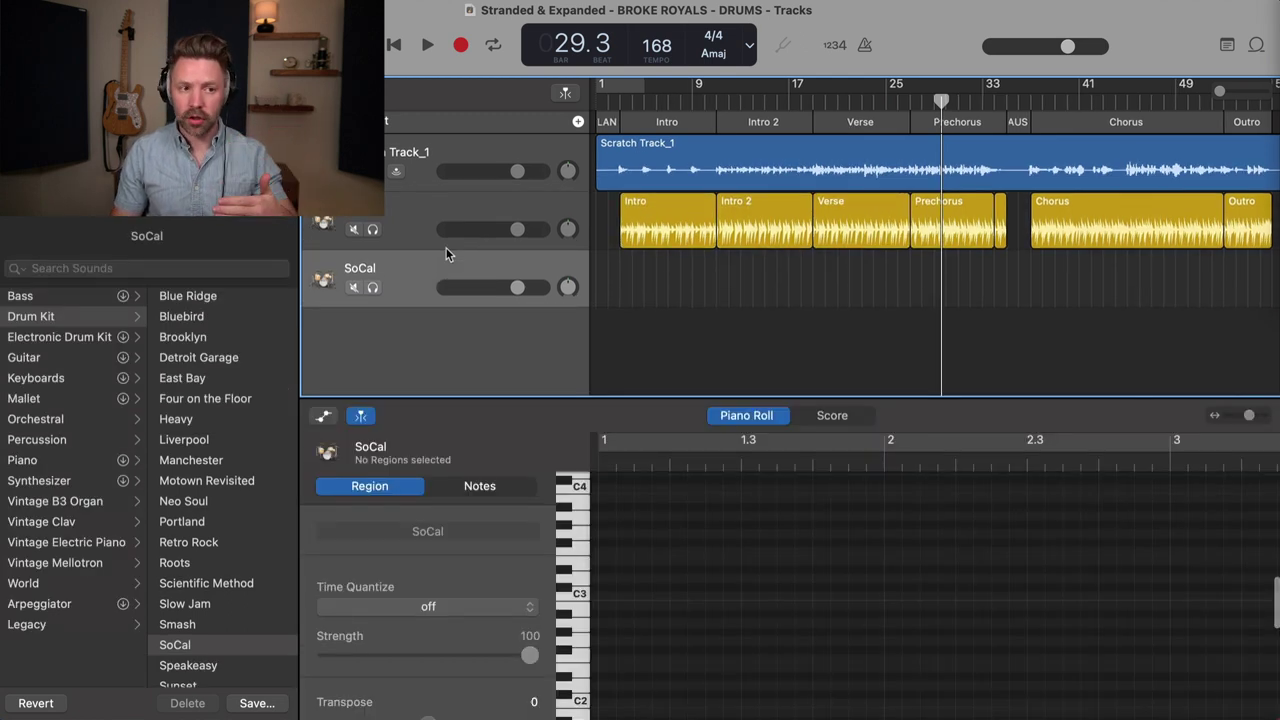
left_click(621, 101)
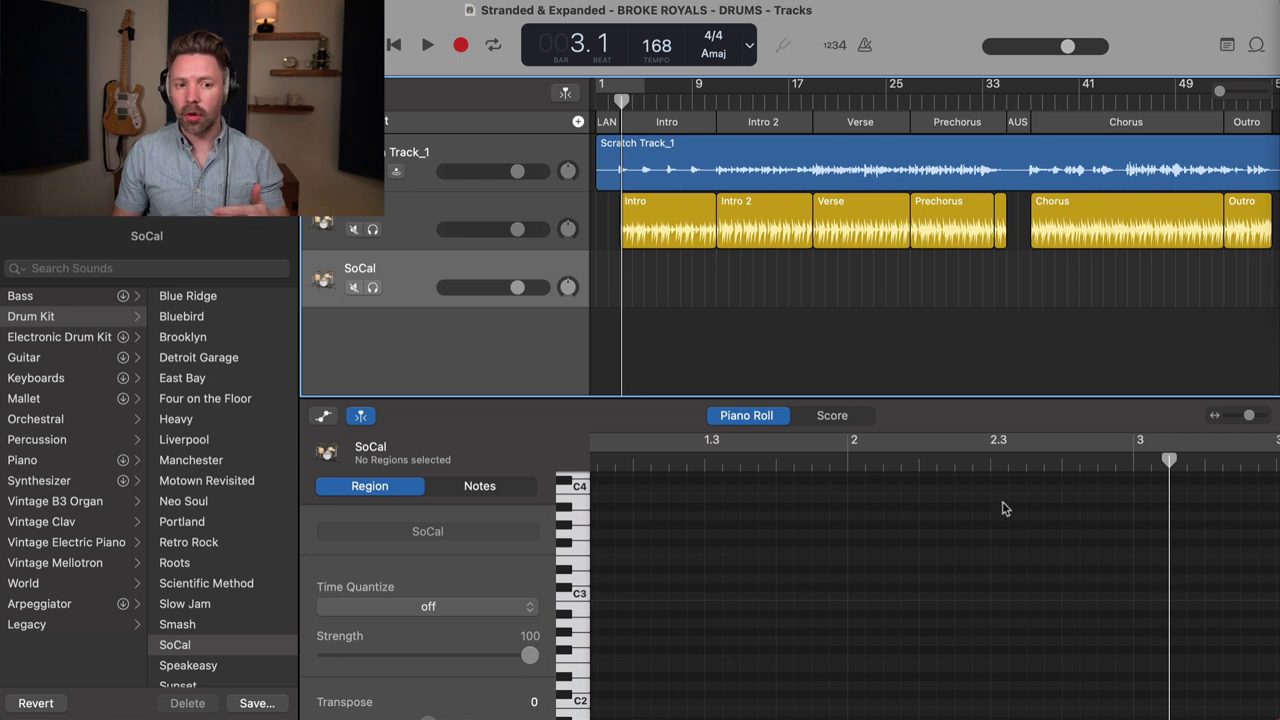
key("super")
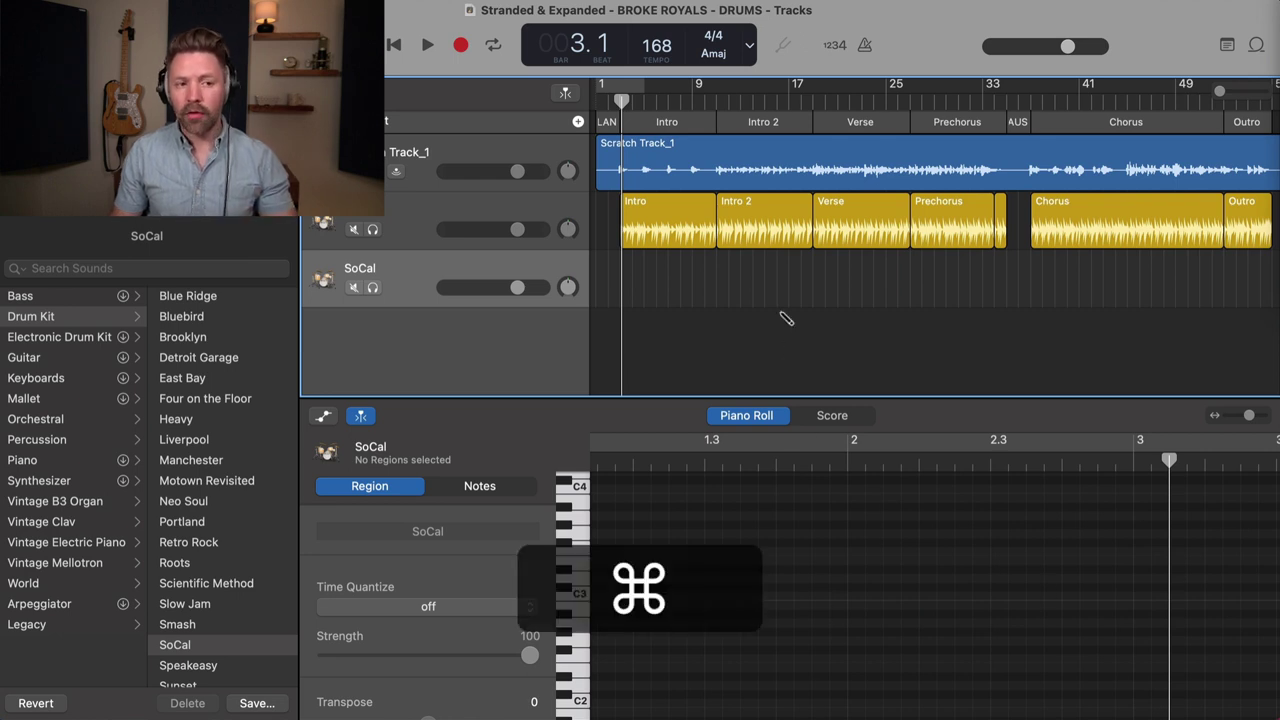
key("super+v")
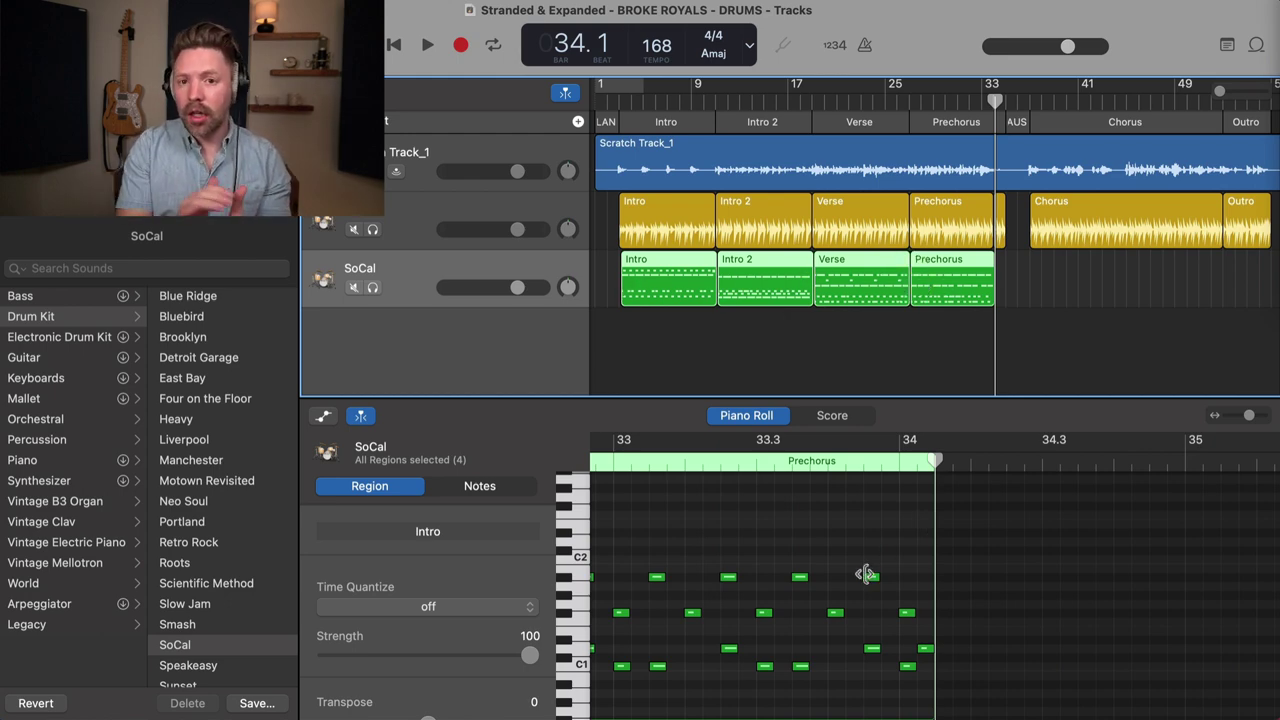
mouse_move(866, 574)
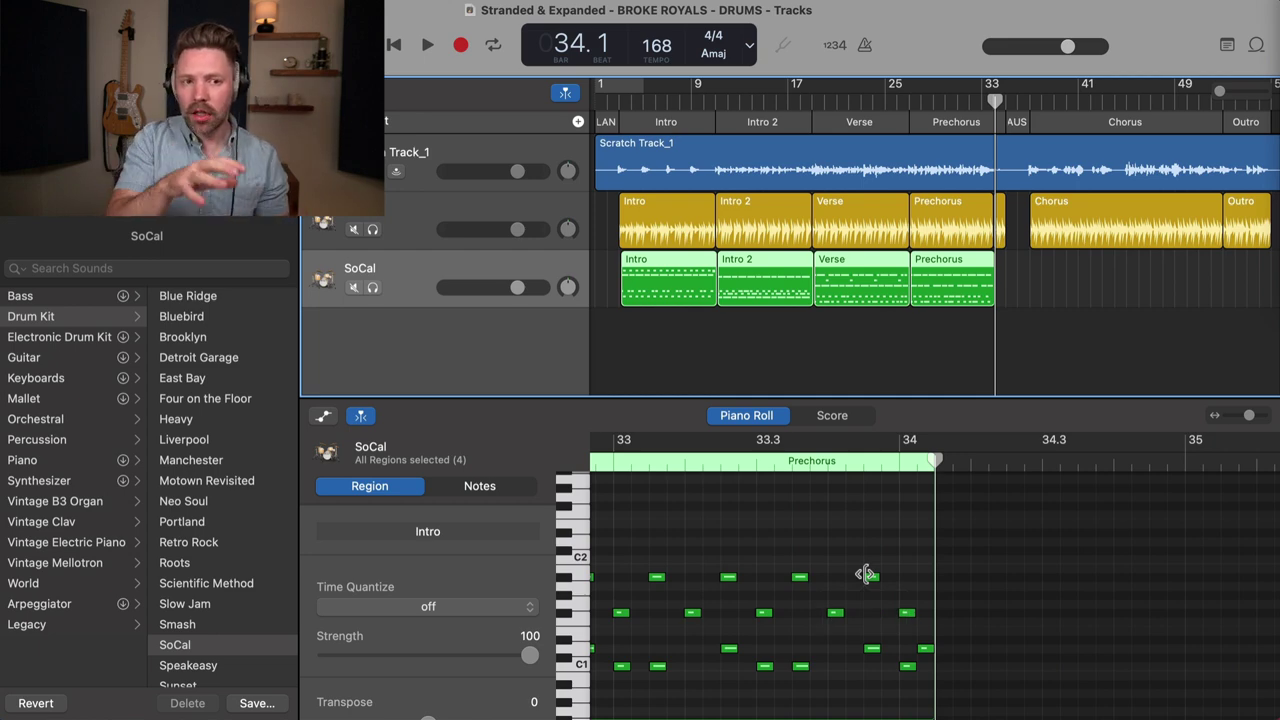
Try shortening the Intro drummer region so it ends before bar 10, and undo the trim.
scroll(988, 166, "up", 10)
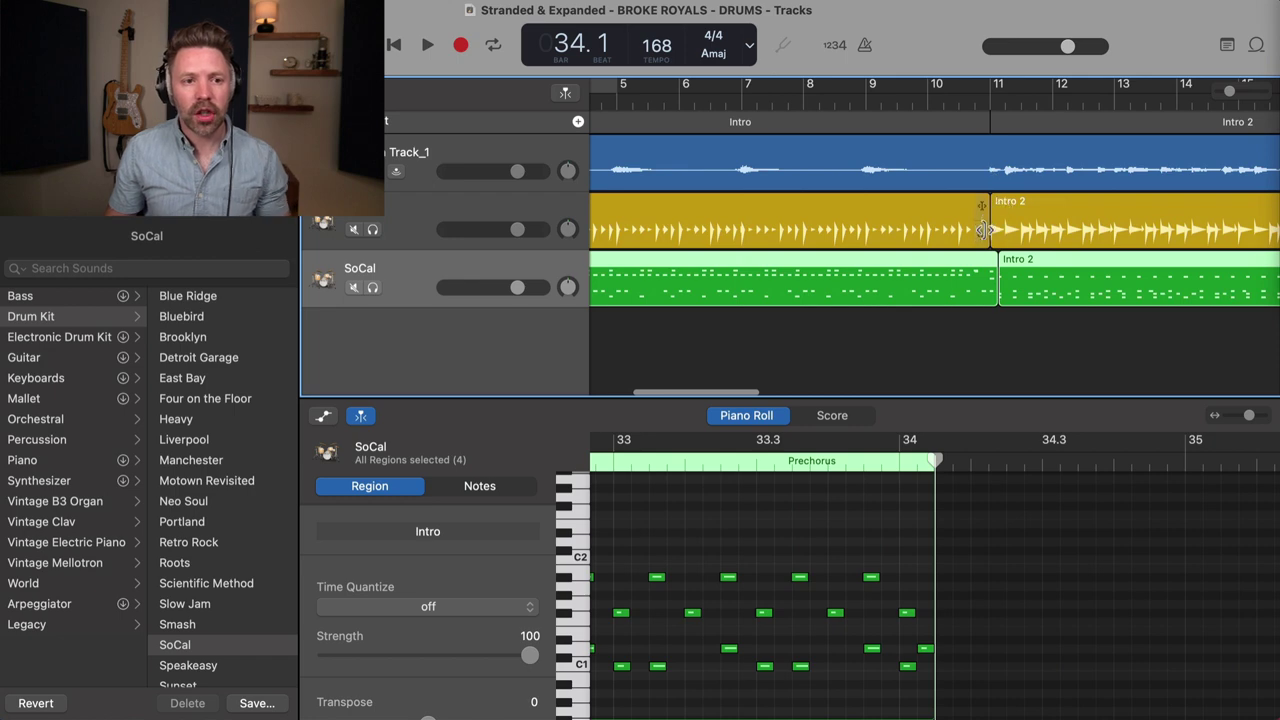
left_click_drag(985, 230, 918, 223)
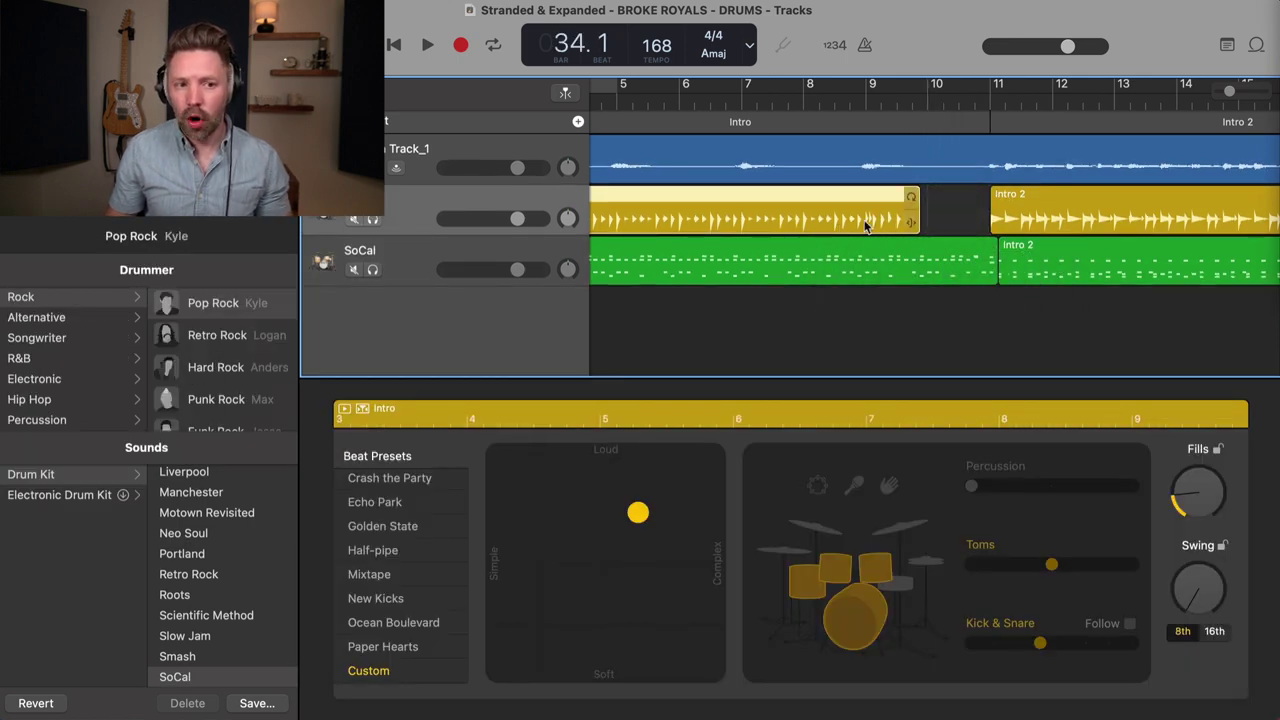
left_click(879, 251)
left_click(878, 230)
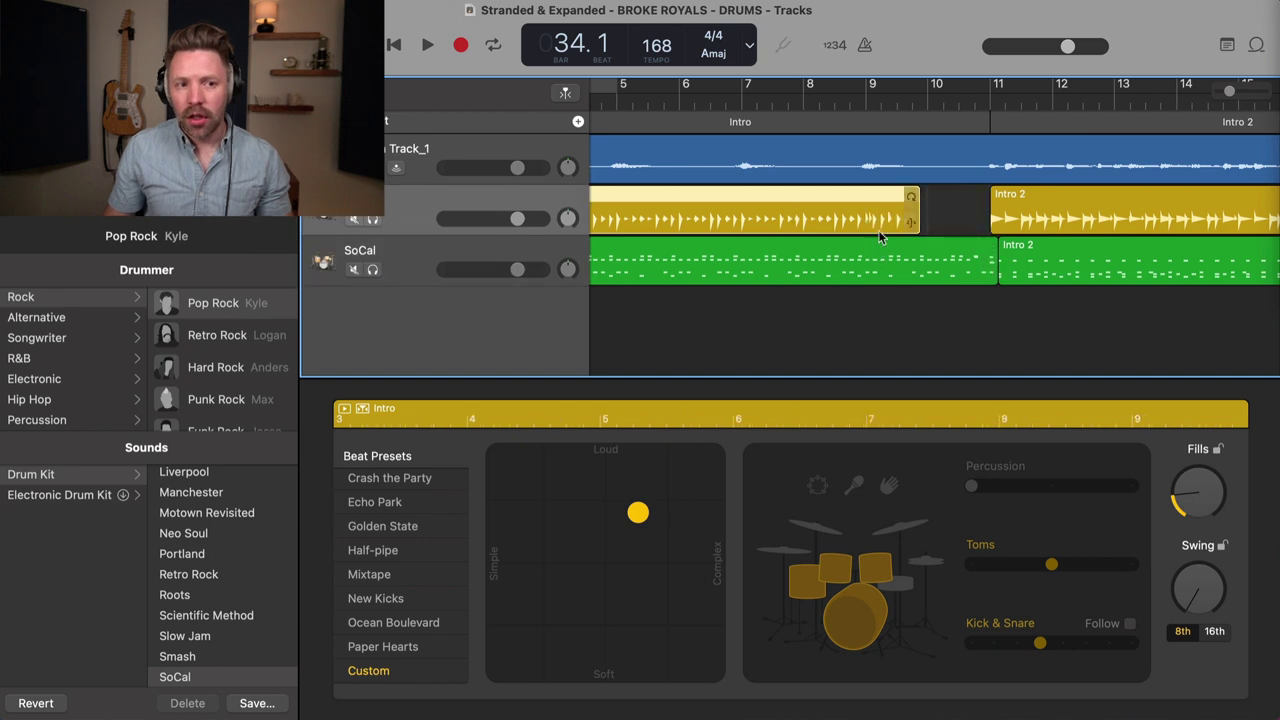
key("super+z")
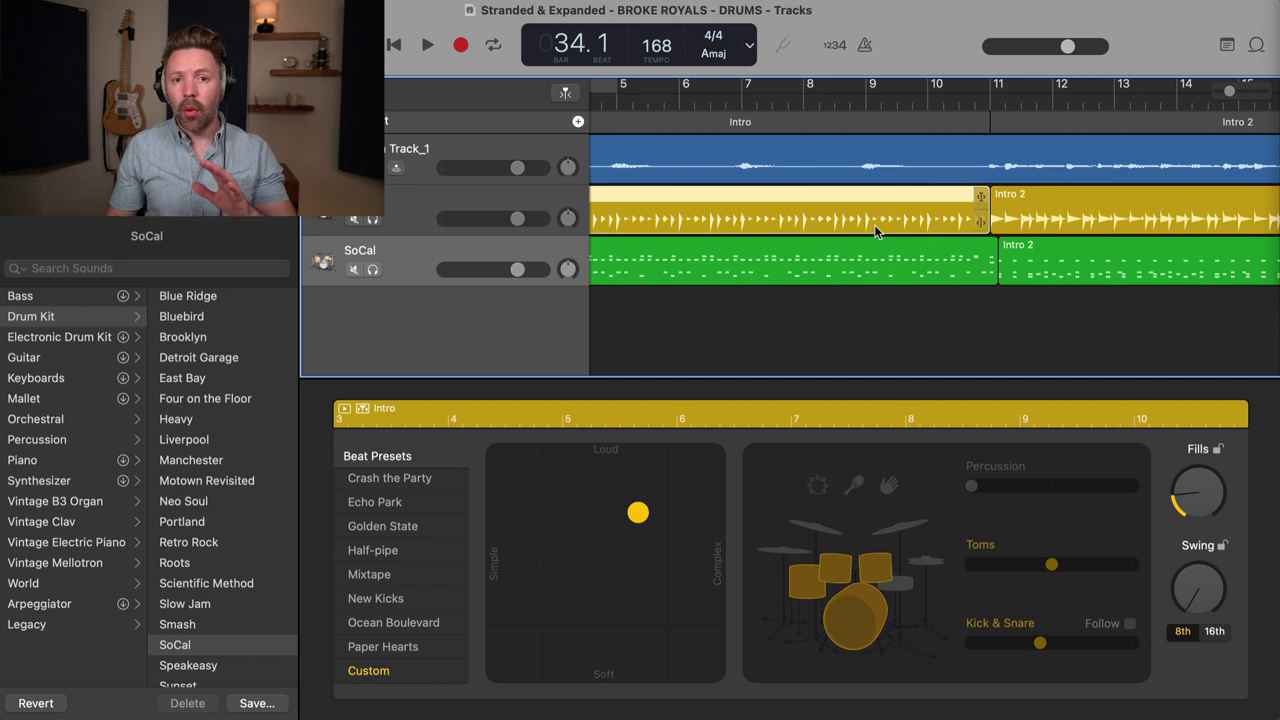
Move all four SoCal regions together so the Intro starts exactly at bar 3, aligned with the Drummer regions.
scroll(917, 228, "left", 3)
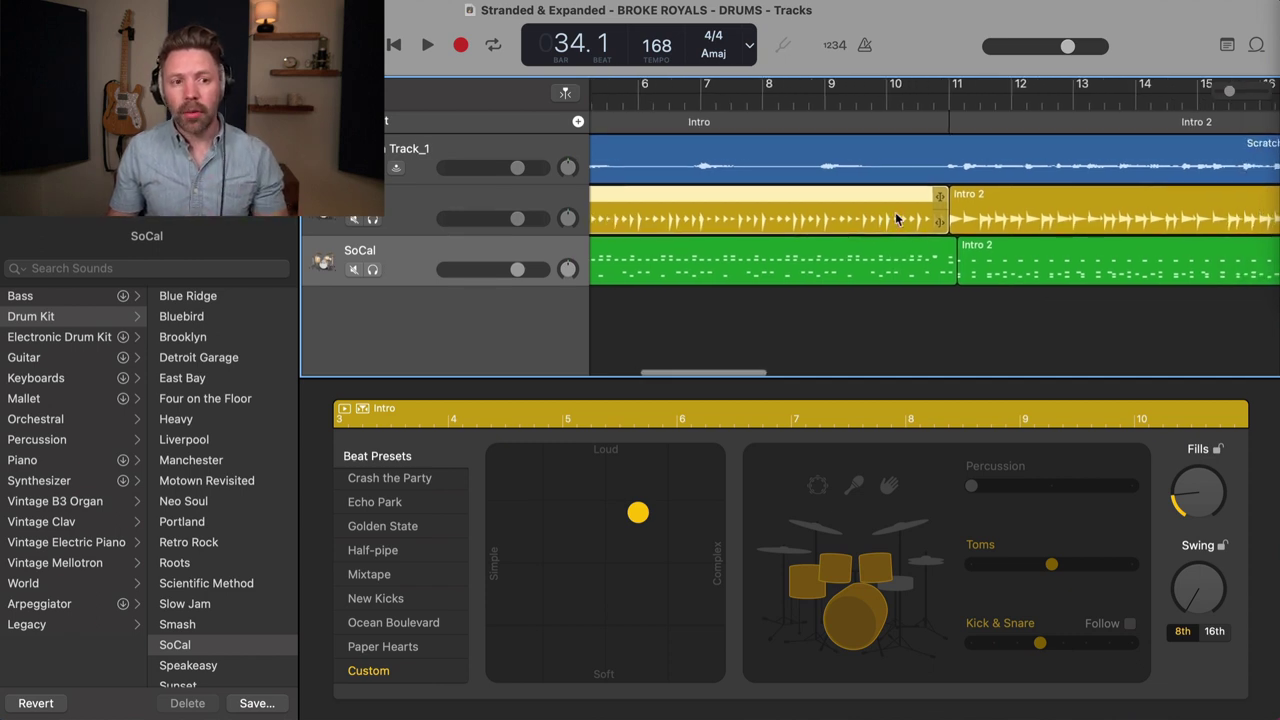
scroll(960, 250, "left", 3)
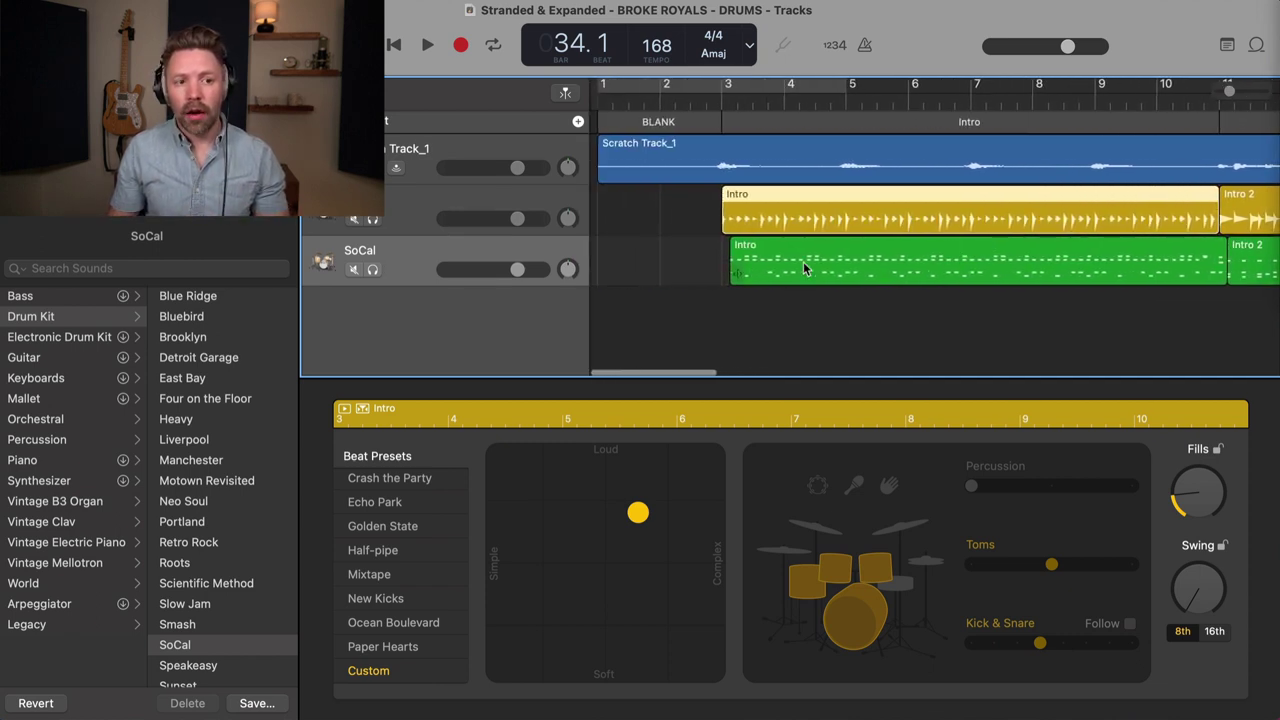
scroll(790, 266, "down", 5)
left_click(718, 268)
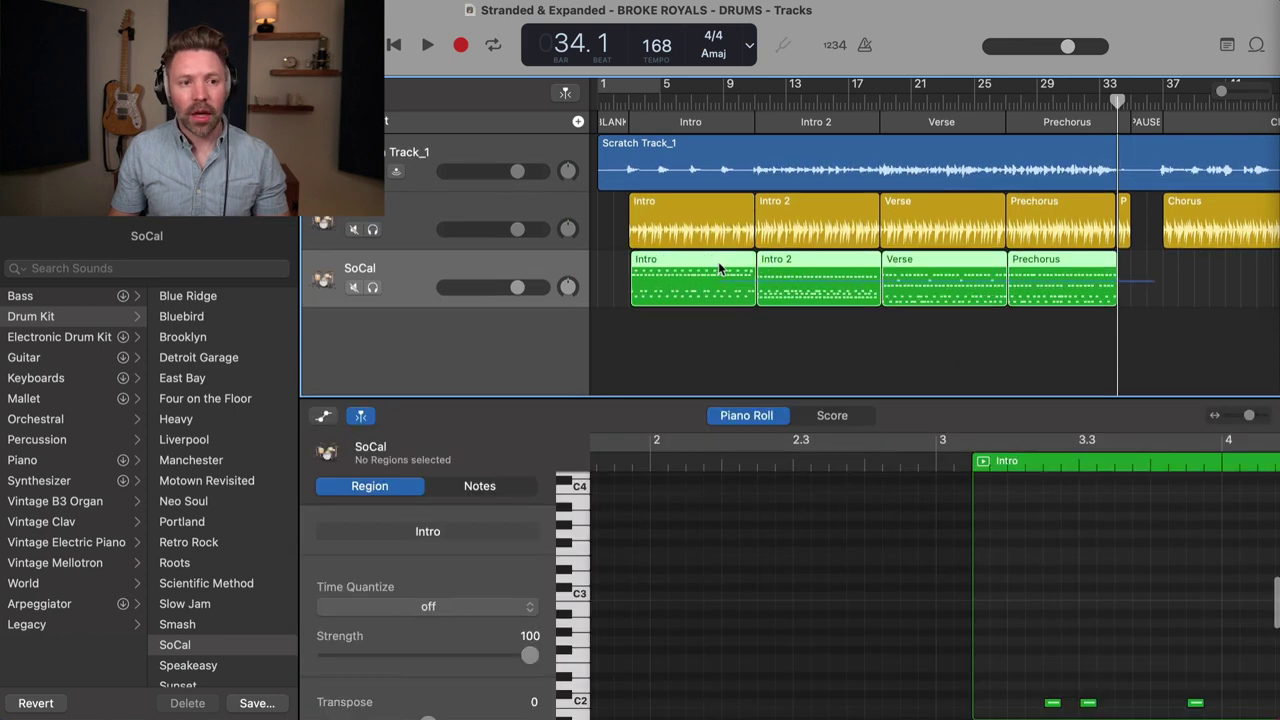
key("super+a")
scroll(630, 230, "up", 5)
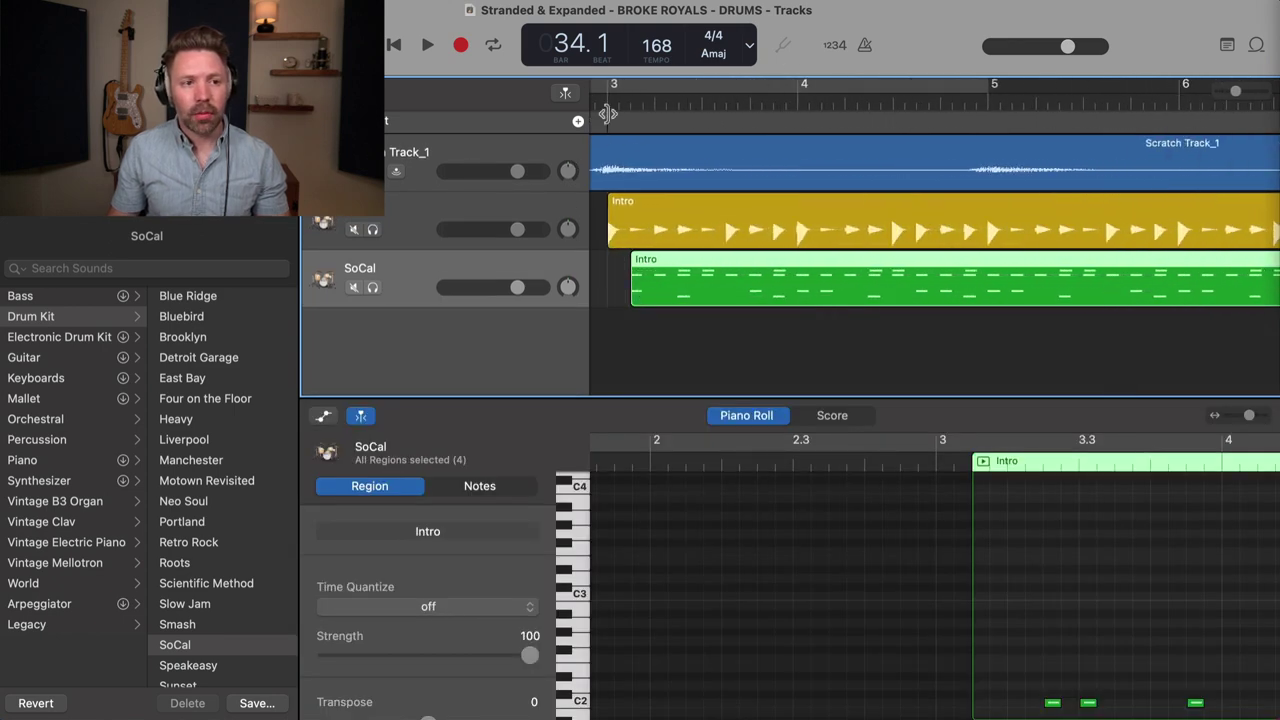
left_click_drag(704, 292, 640, 295)
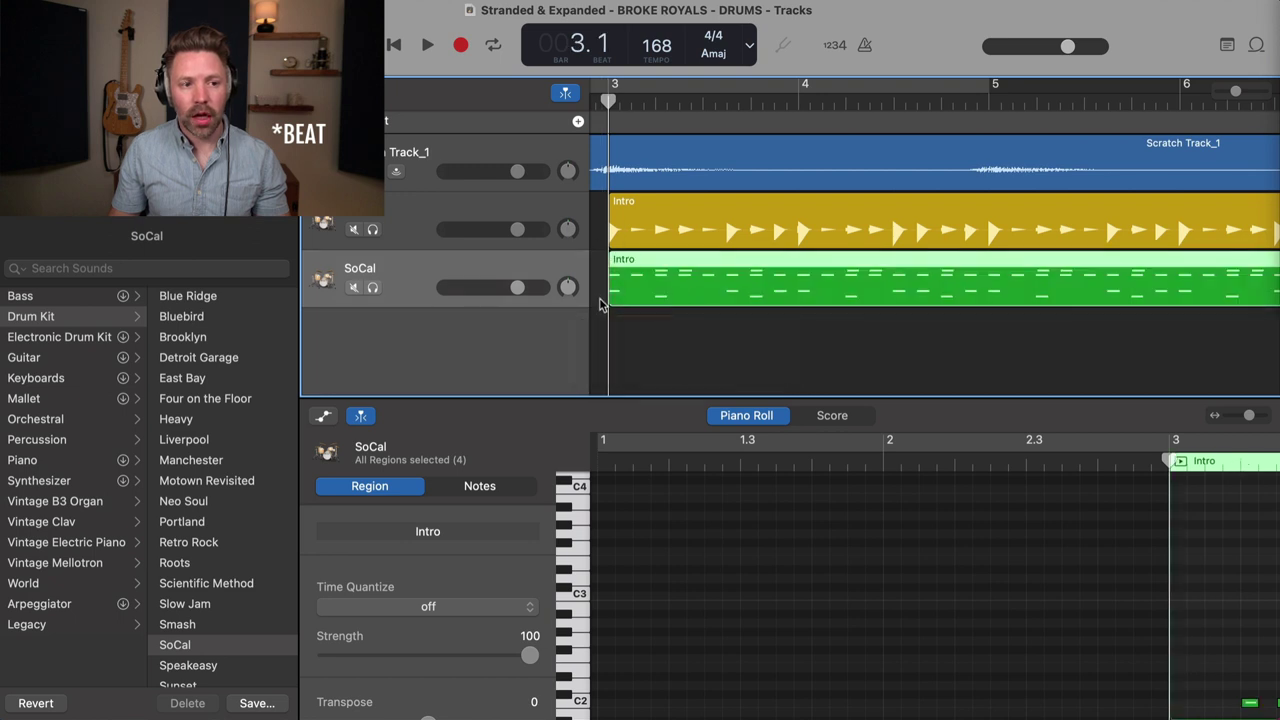
Solo the Drummer and SoCal tracks in turn during Intro playback to compare them, and examine the SoCal notes.
left_click(372, 229)
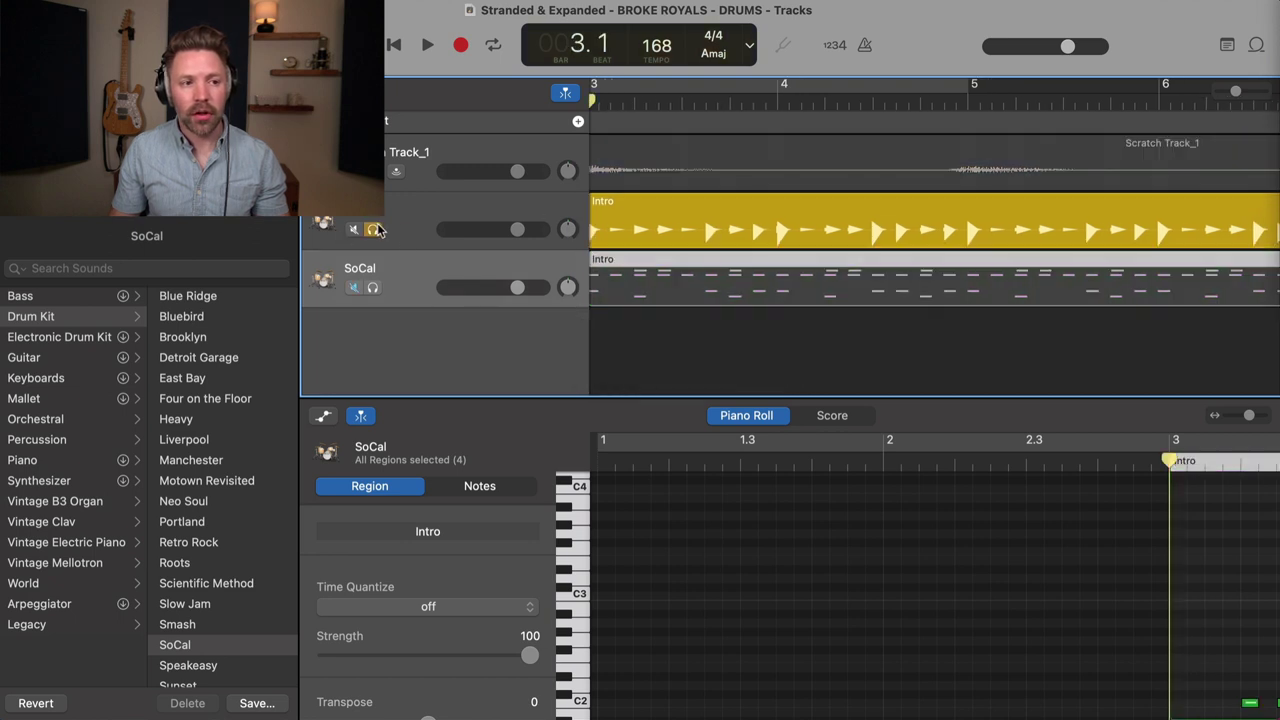
key("space")
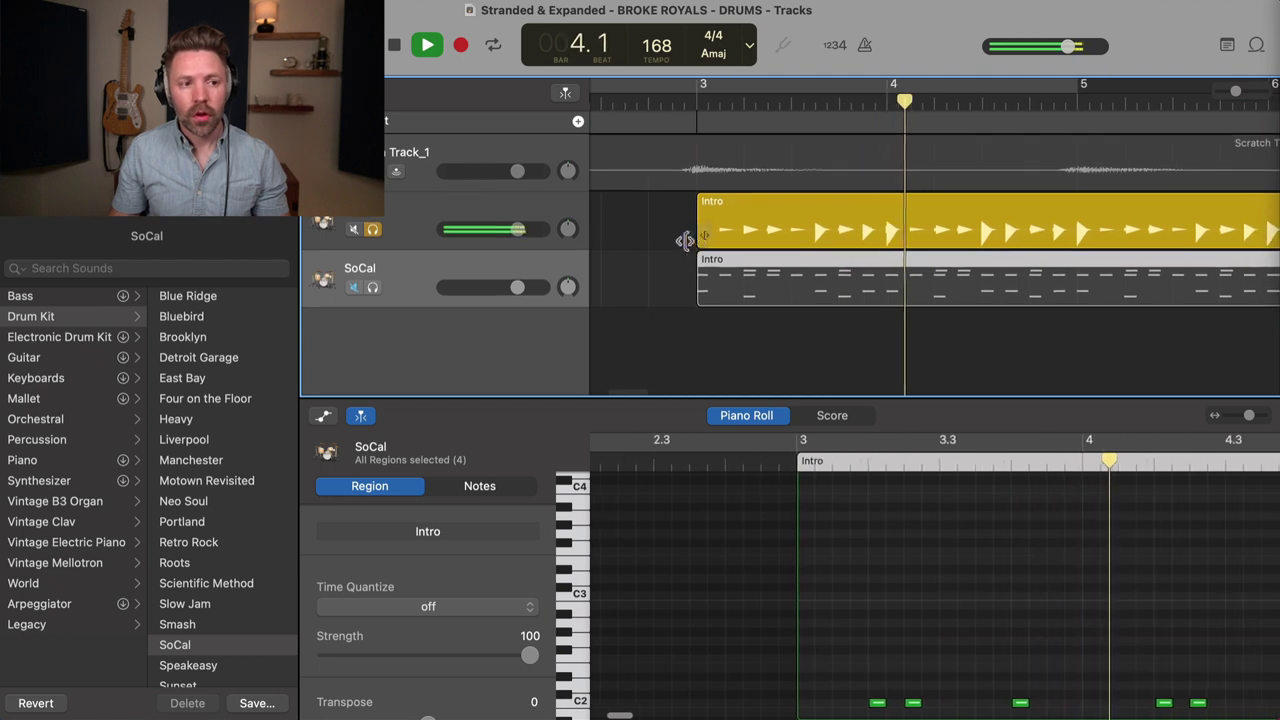
left_click(372, 229)
left_click(372, 287)
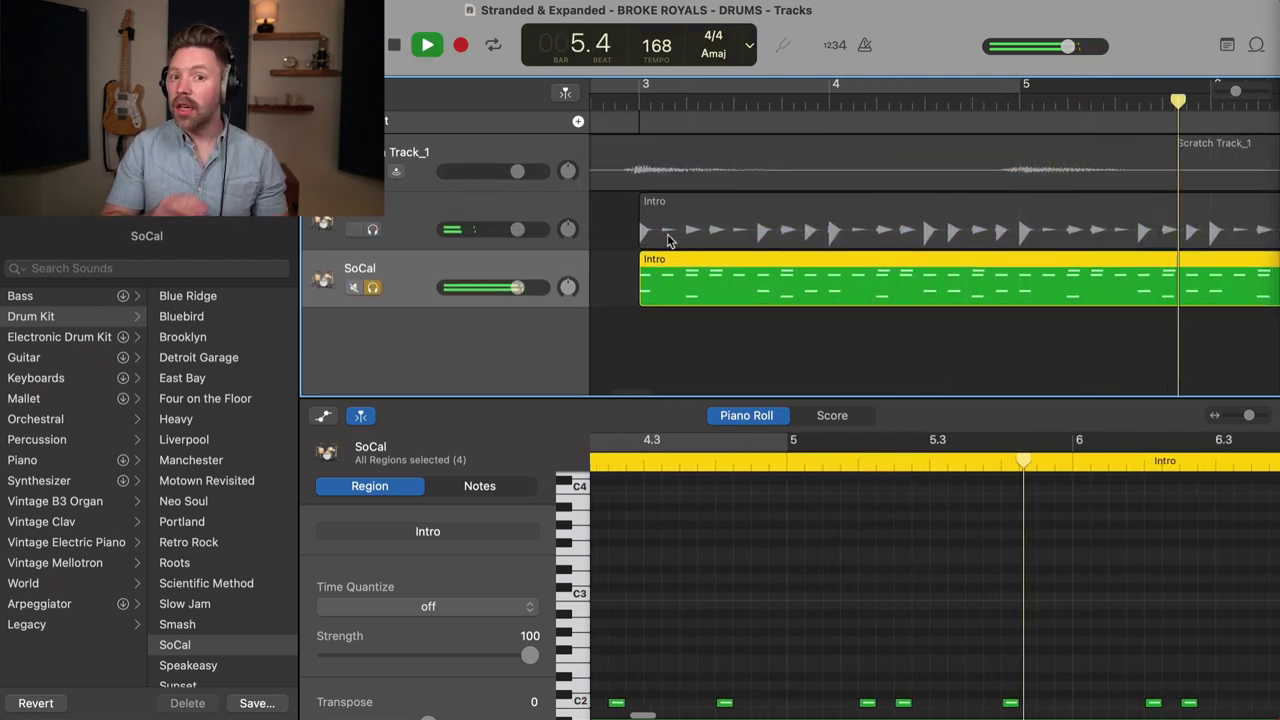
key("space")
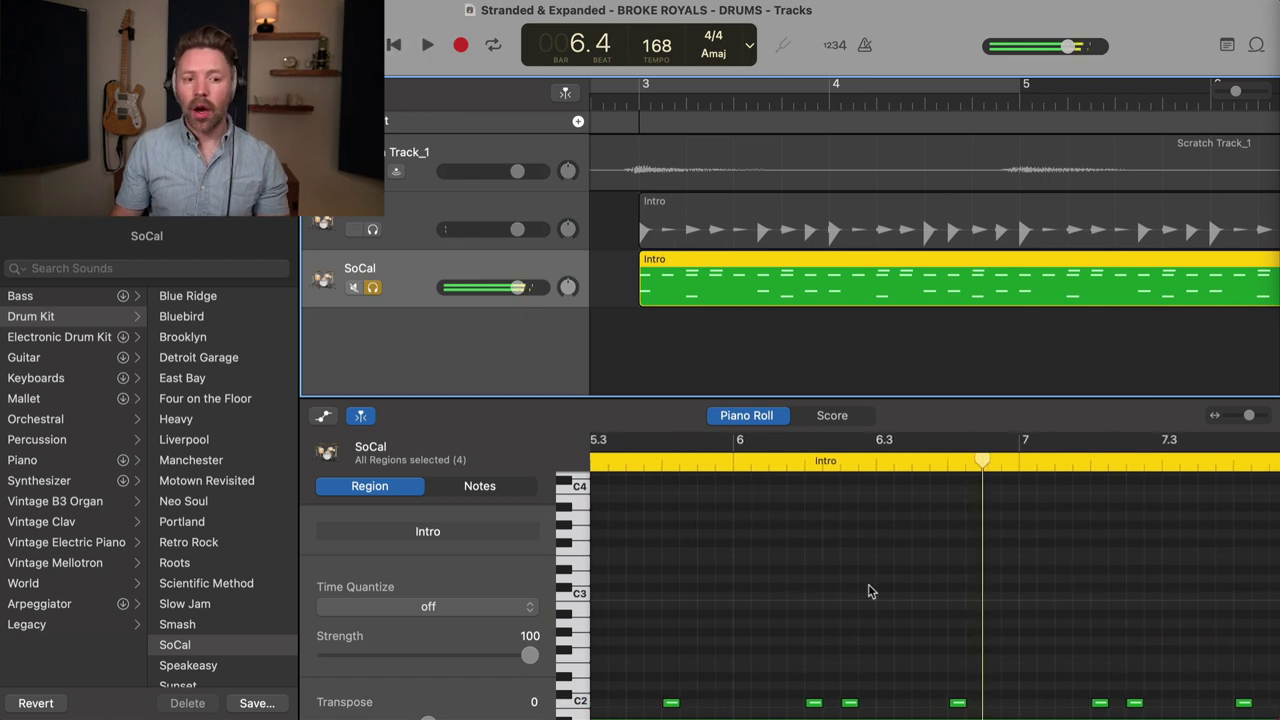
scroll(868, 588, "down", 5)
scroll(868, 591, "down", 1)
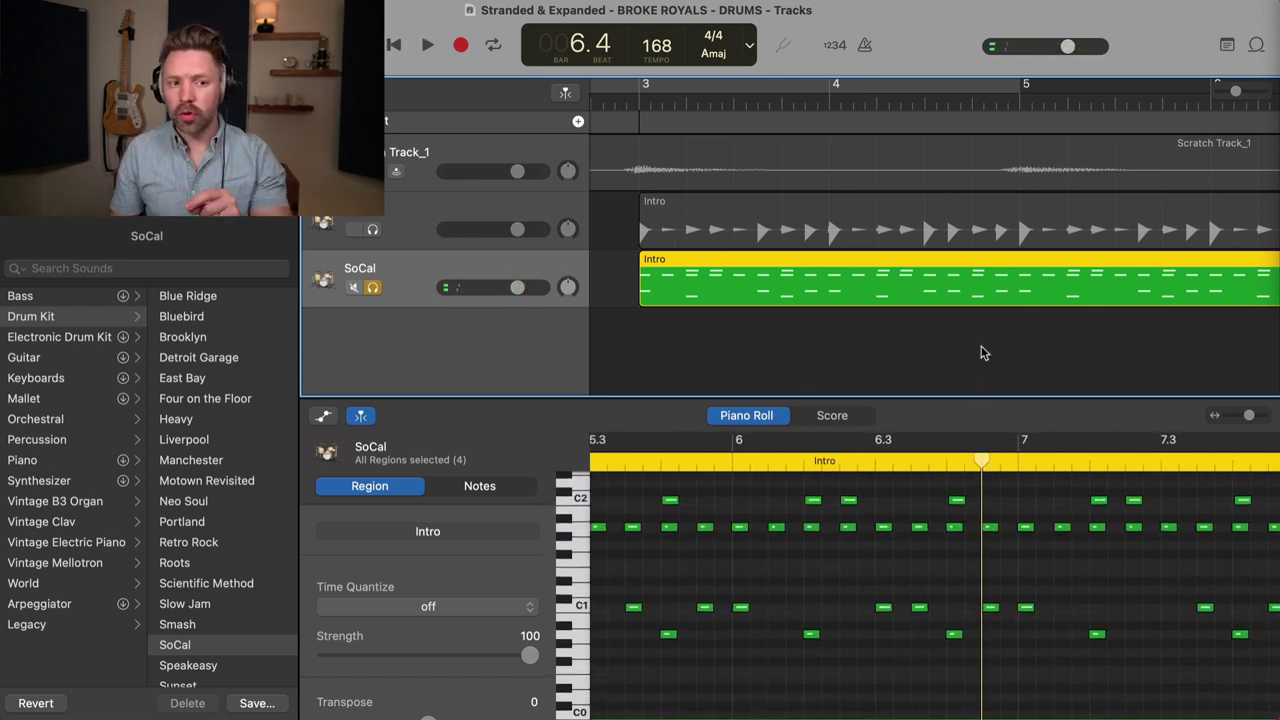
Play the Drummer track from about bar 18 to hear how Intro 2 leads into the Verse.
key("super+Left")
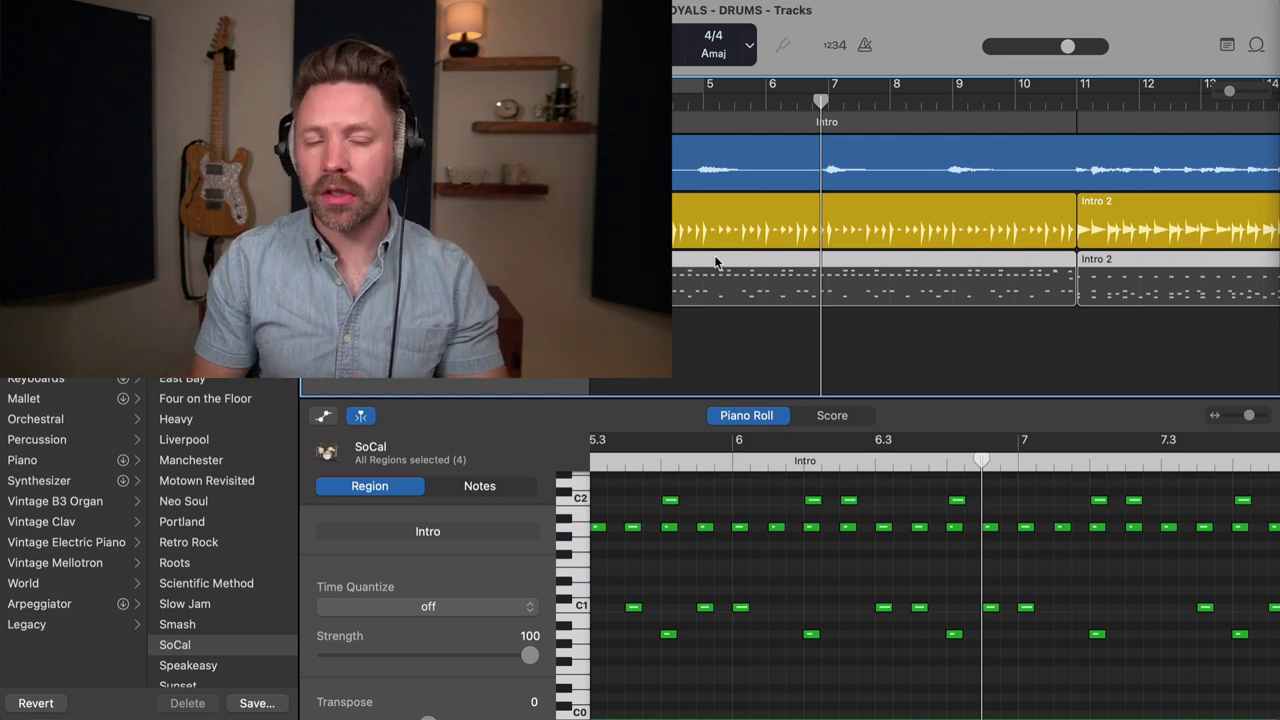
scroll(715, 262, "right", 3)
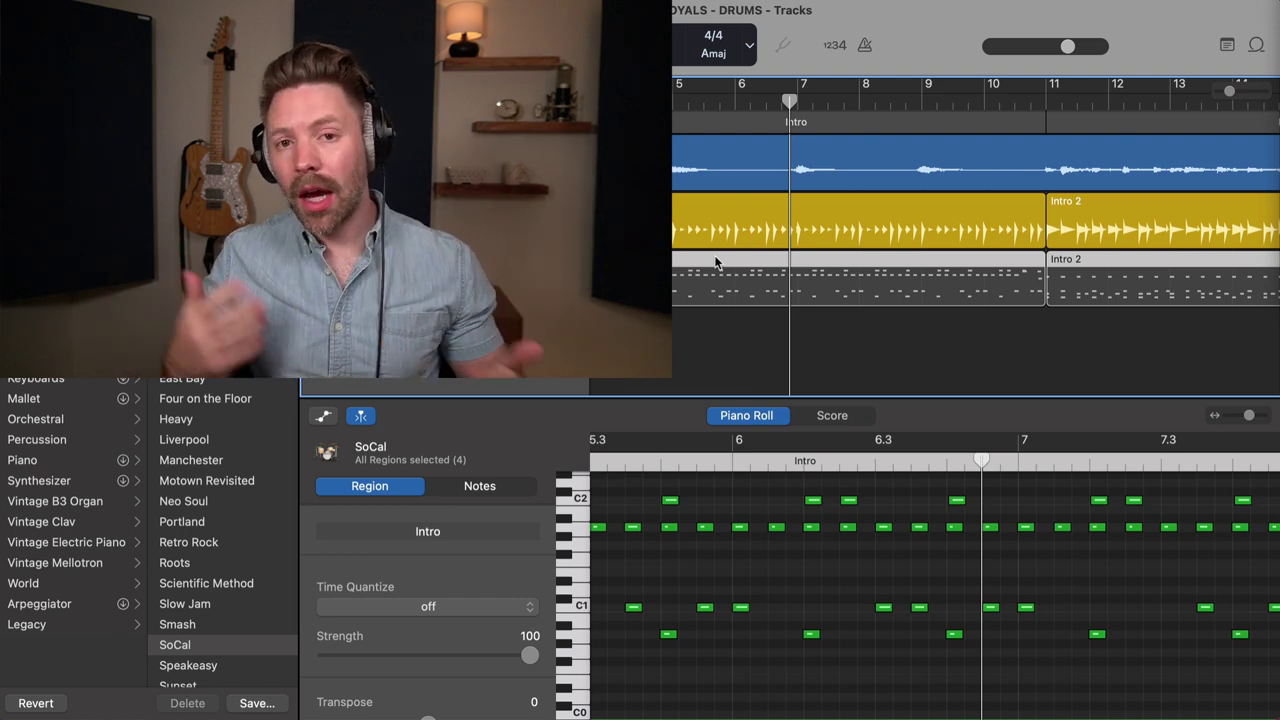
scroll(715, 262, "right", 15)
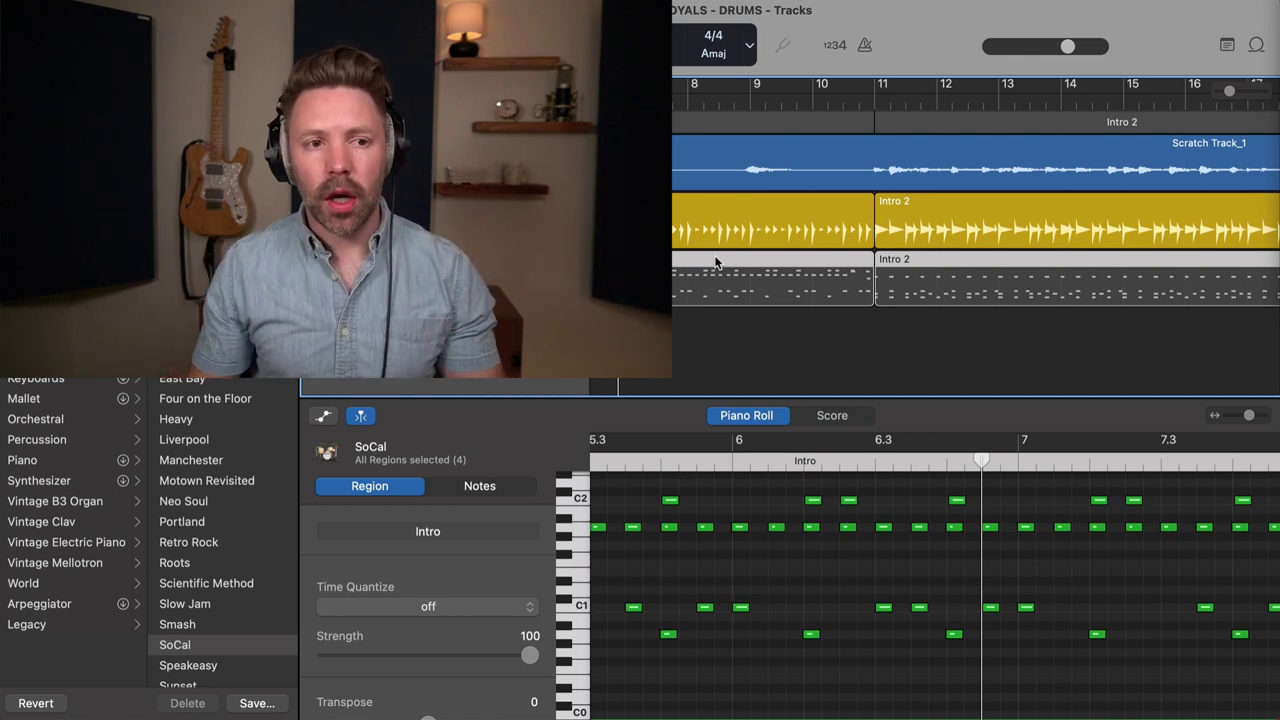
scroll(776, 239, "down", 5)
scroll(776, 239, "right", 3)
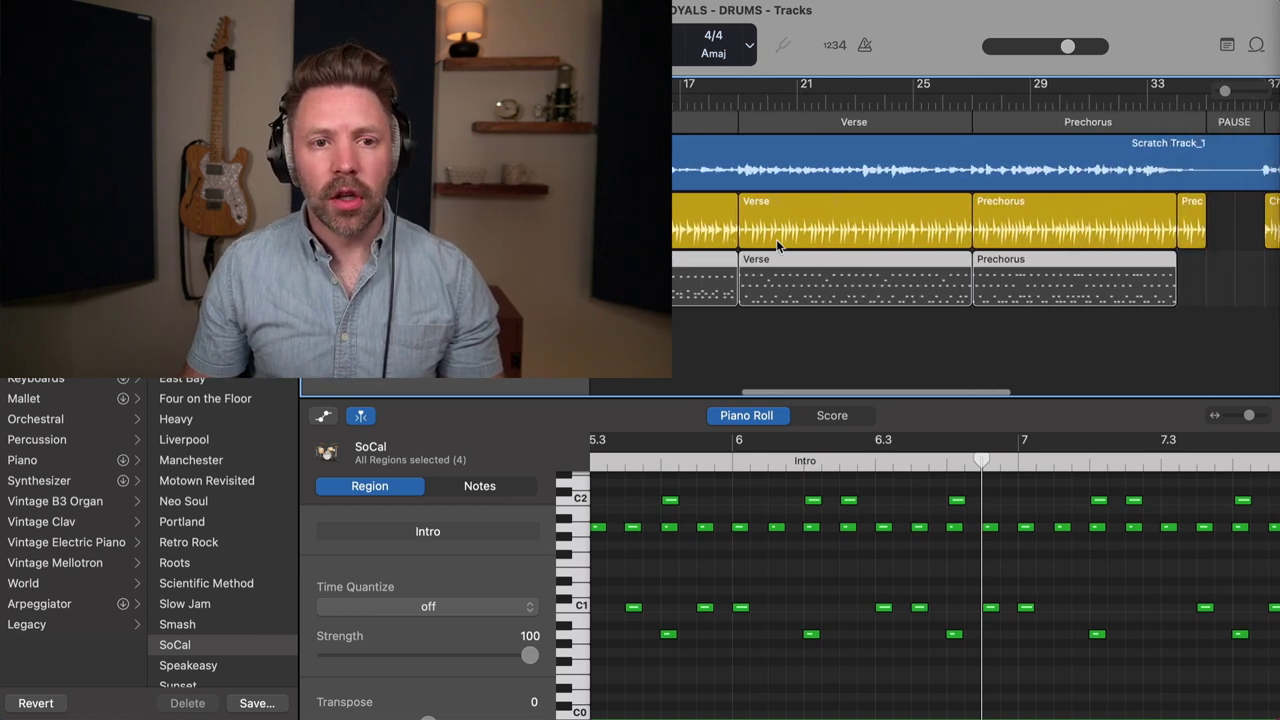
left_click(719, 112)
key("space")
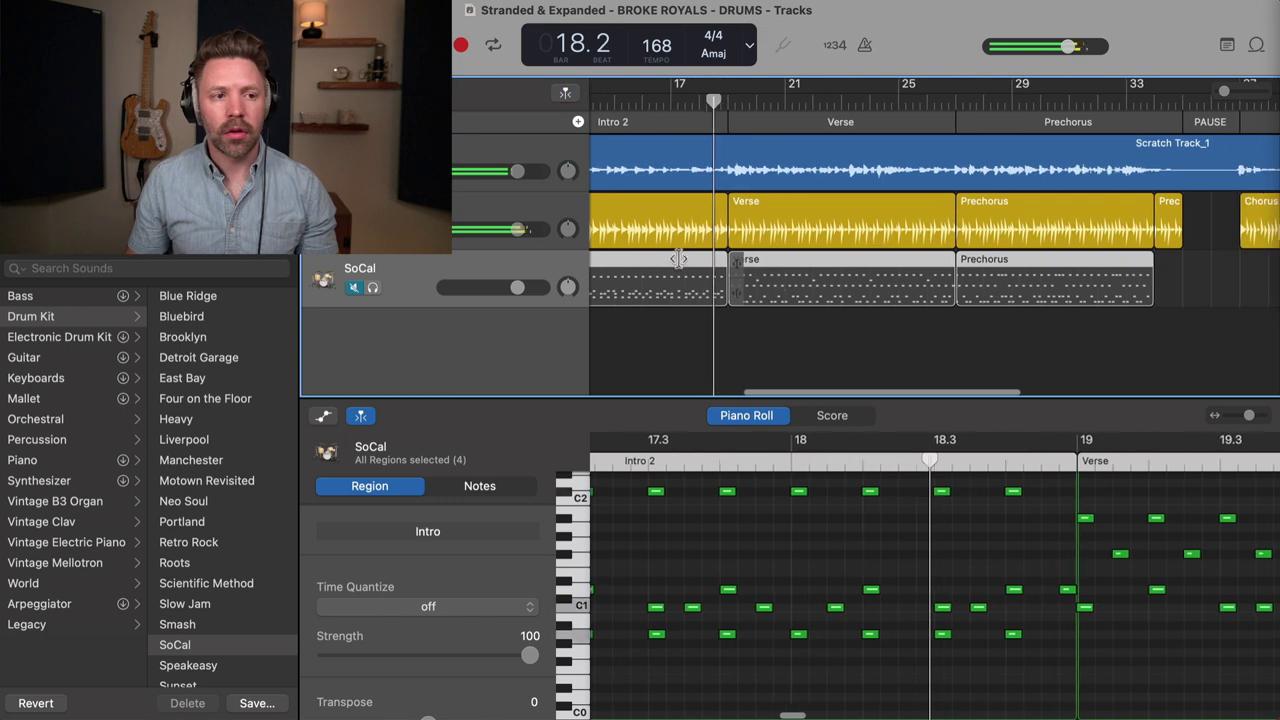
left_click(587, 238)
scroll(605, 253, "up", 3)
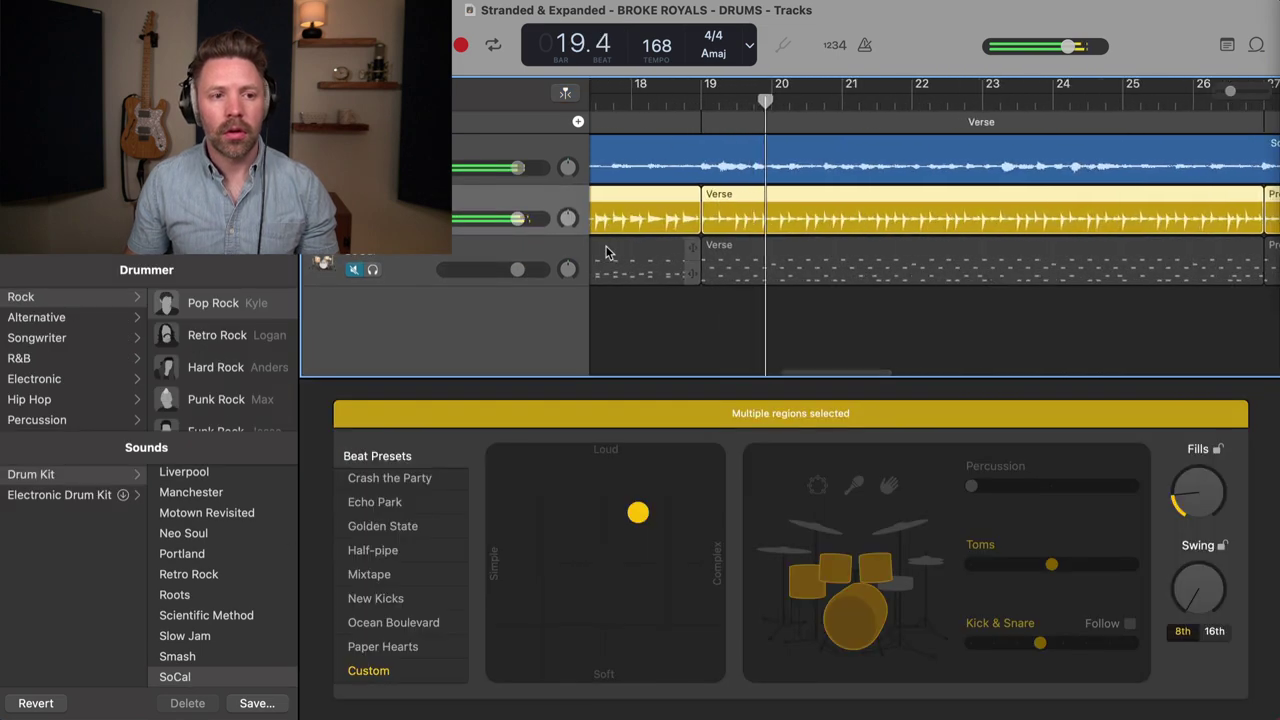
scroll(605, 253, "left", 3)
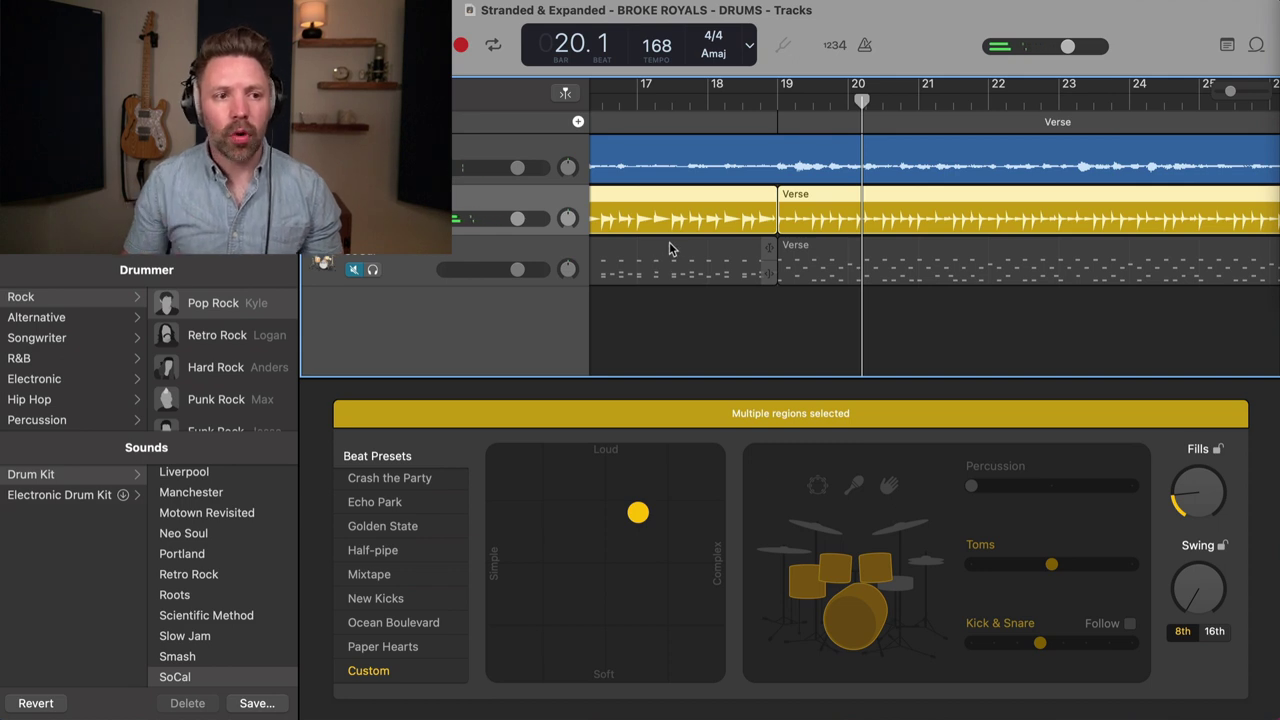
Split the Intro 2 drummer region at bar 18 and select only its last bar.
left_click(703, 107)
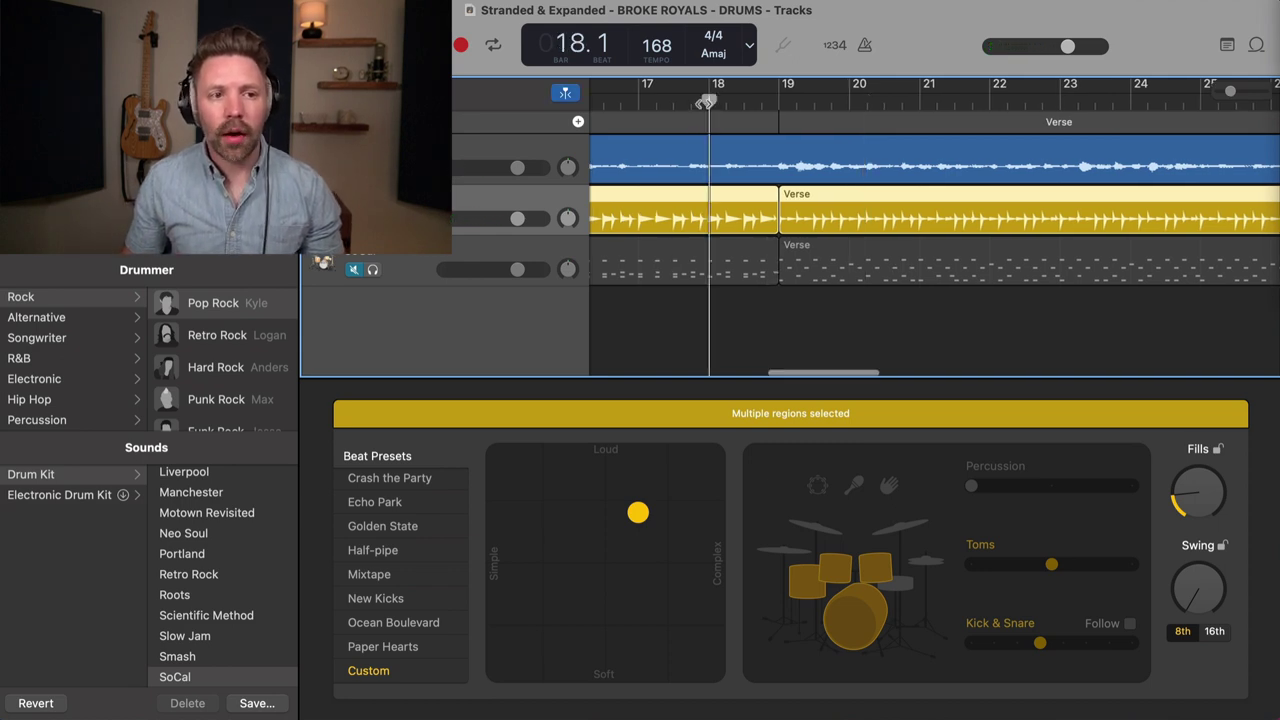
key("super+t")
left_click(736, 217)
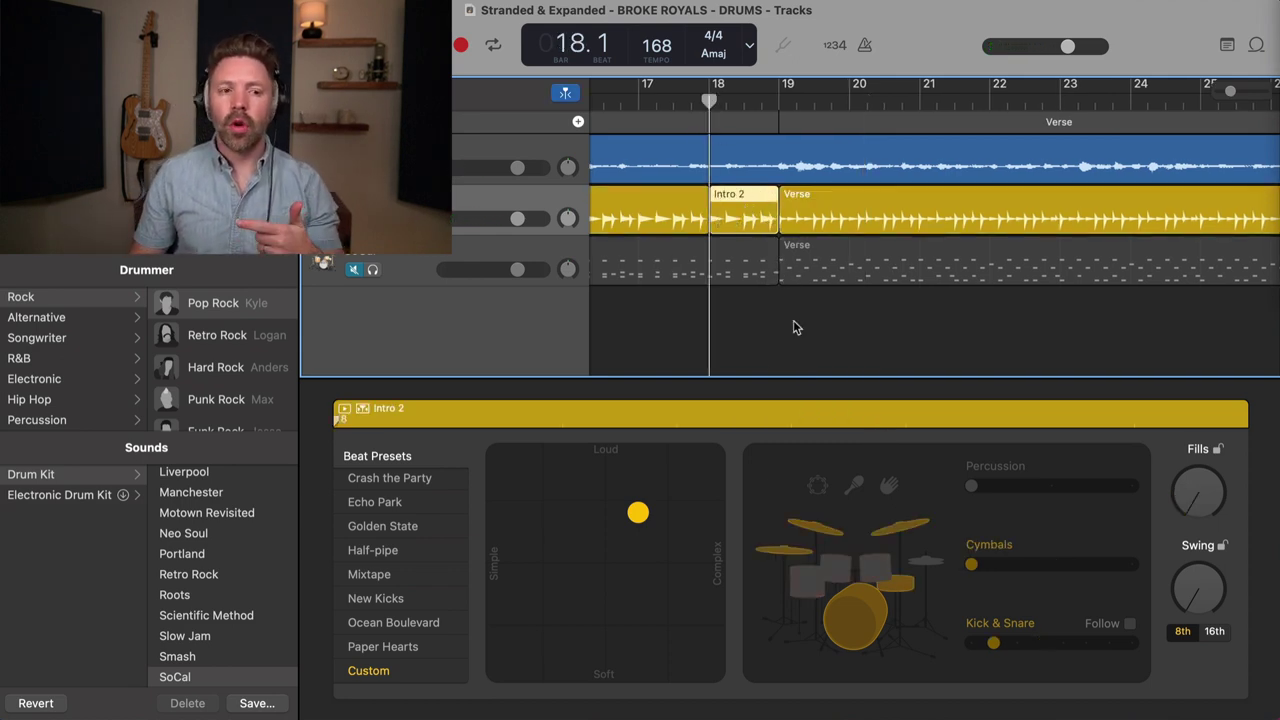
key("super+a")
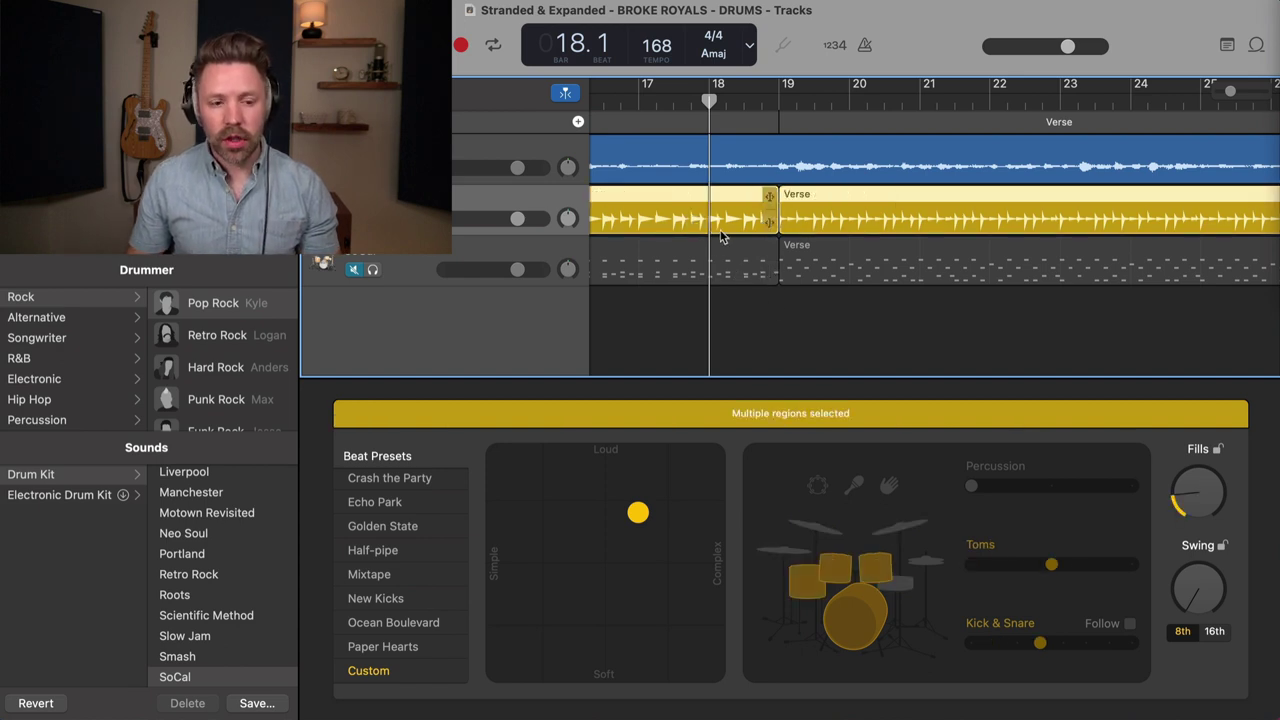
left_click(725, 213)
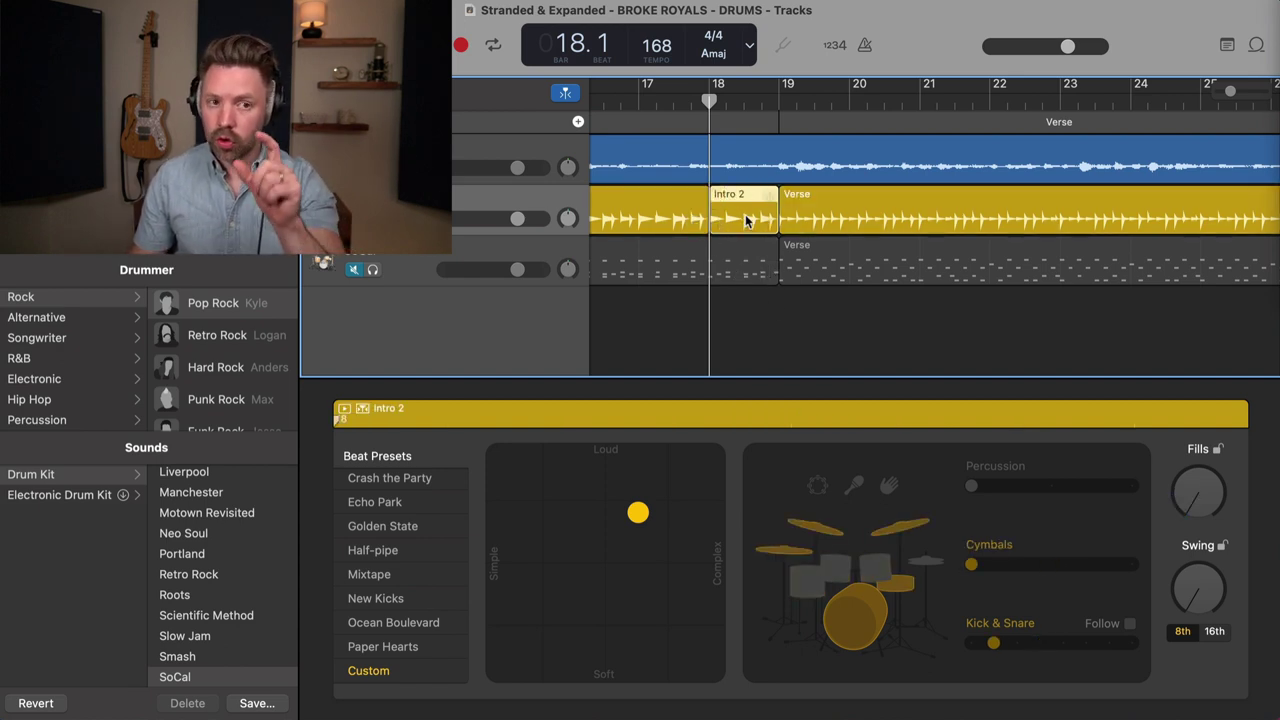
left_click(780, 93)
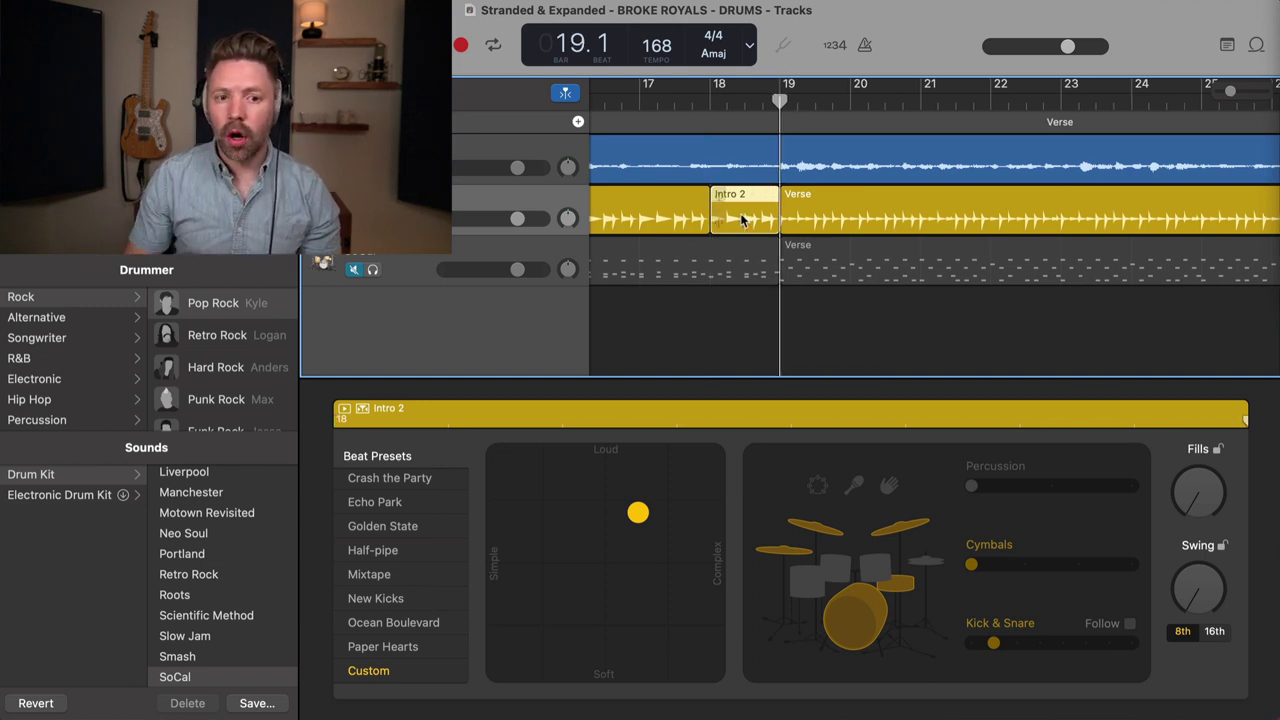
left_click_drag(1203, 517, 1192, 486)
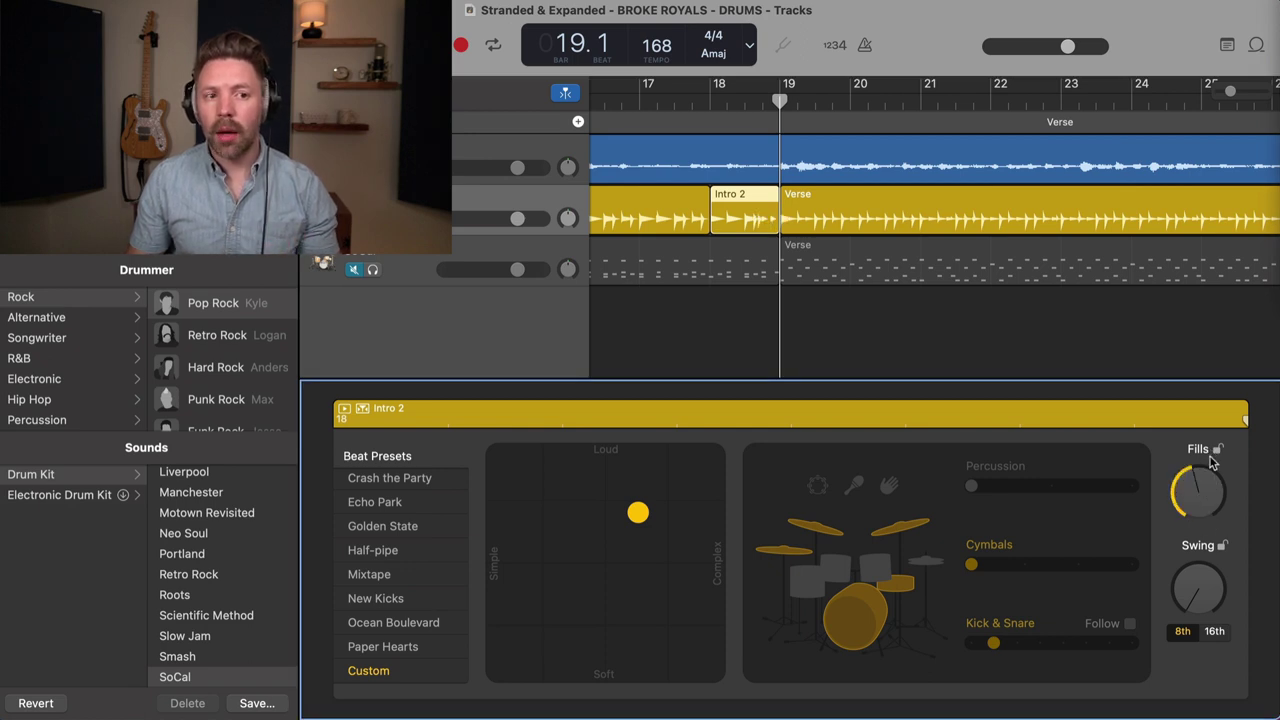
left_click_drag(1212, 465, 1203, 530)
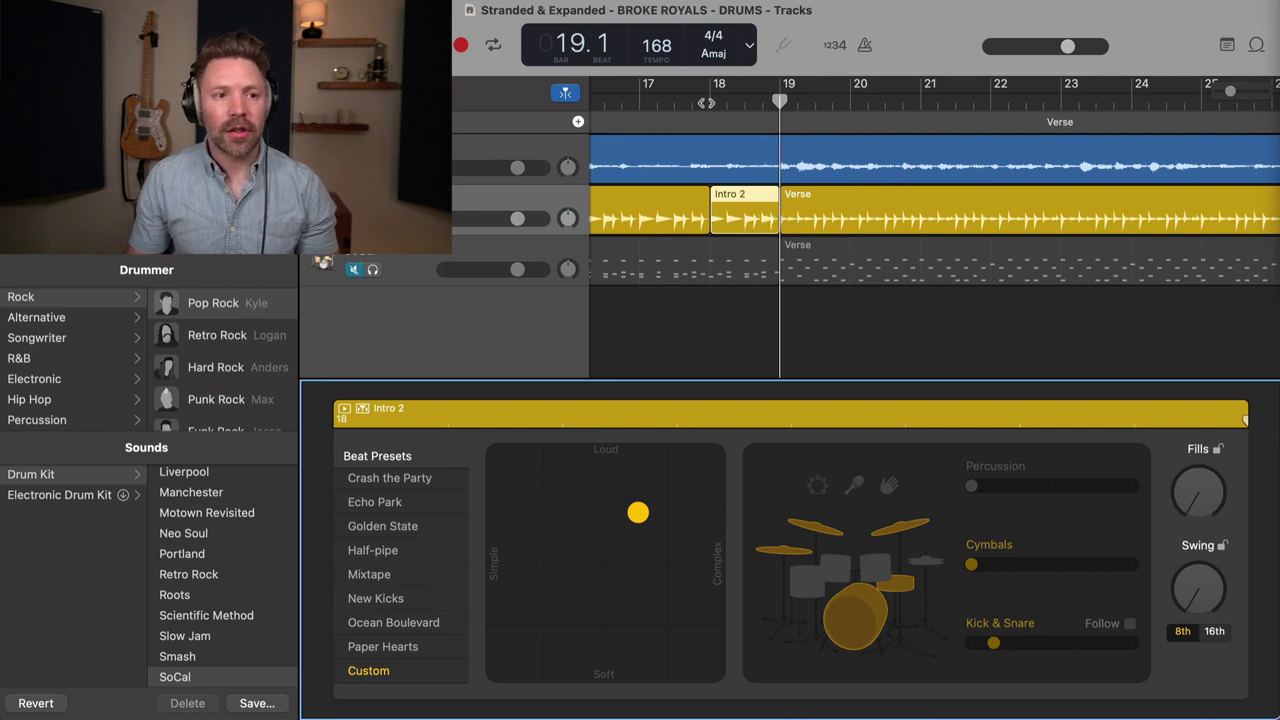
Play the transition in a cycle range from bar 18 to bar 20, covering the one-bar Intro 2 region and the Verse's first bar.
left_click(715, 100)
scroll(929, 280, "right", 3)
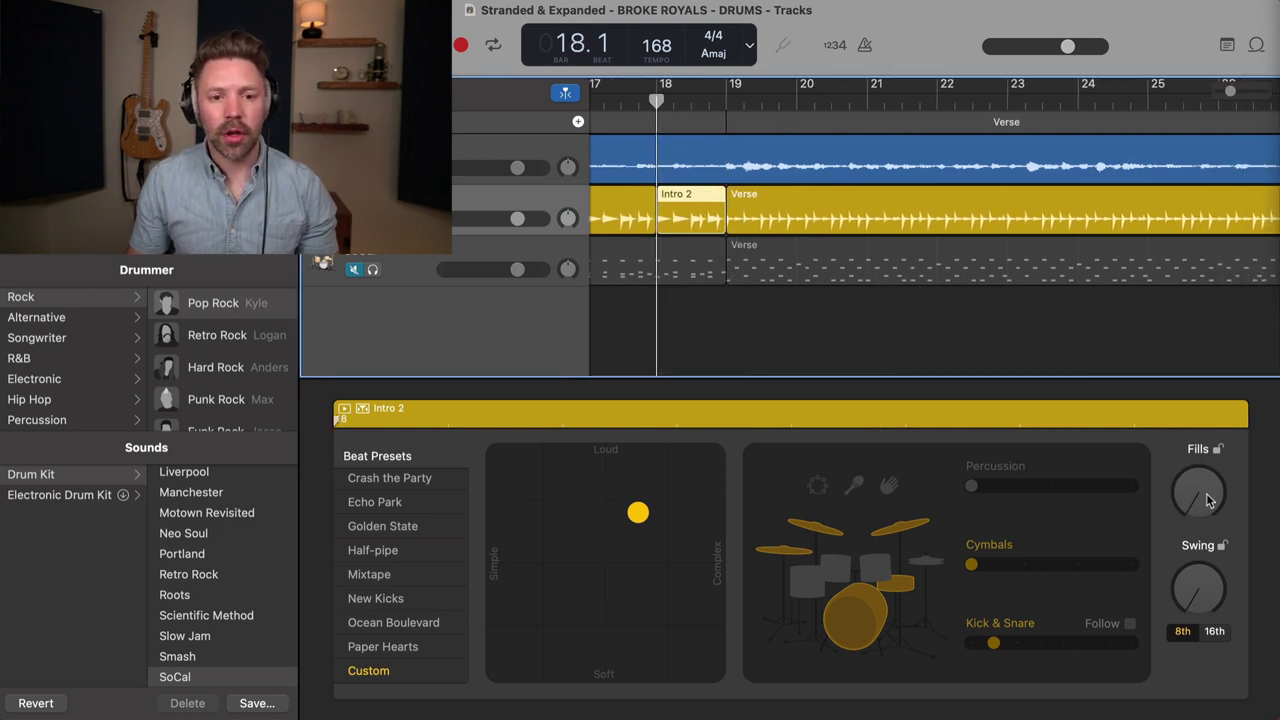
scroll(935, 345, "left", 1)
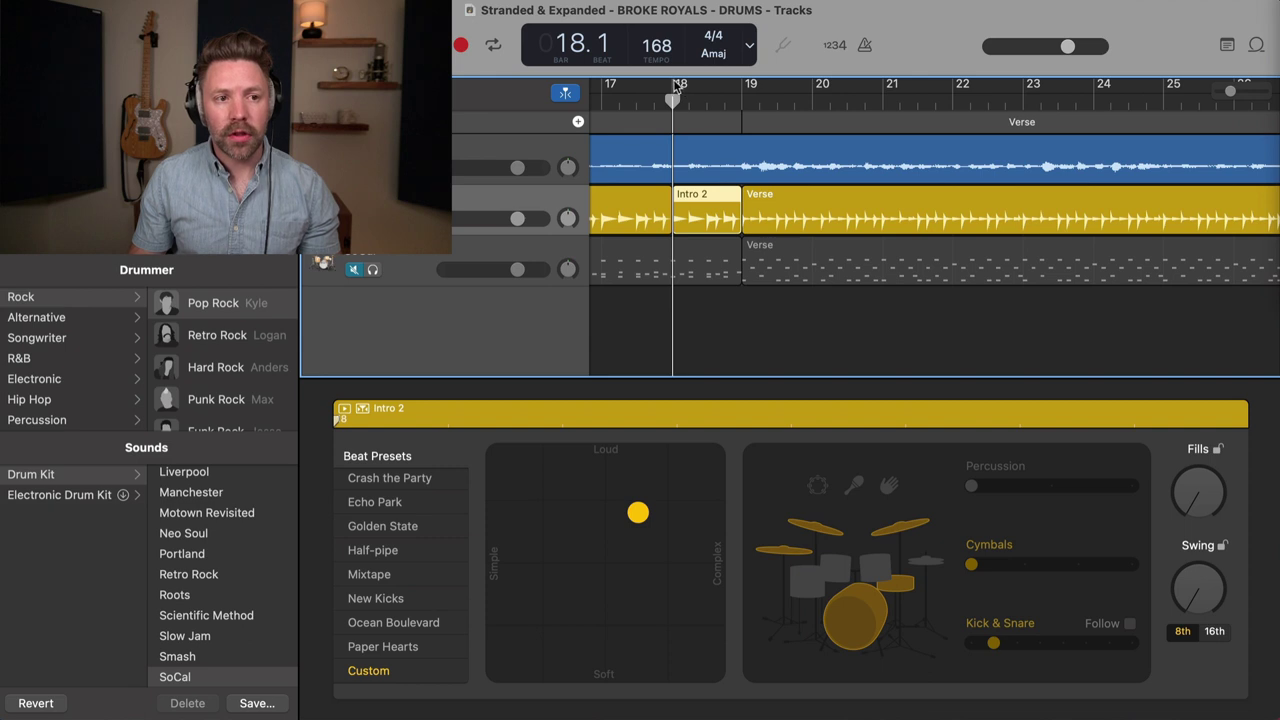
mouse_move(676, 88)
left_mouse_down()
mouse_move(712, 88)
mouse_move(664, 92)
left_mouse_up()
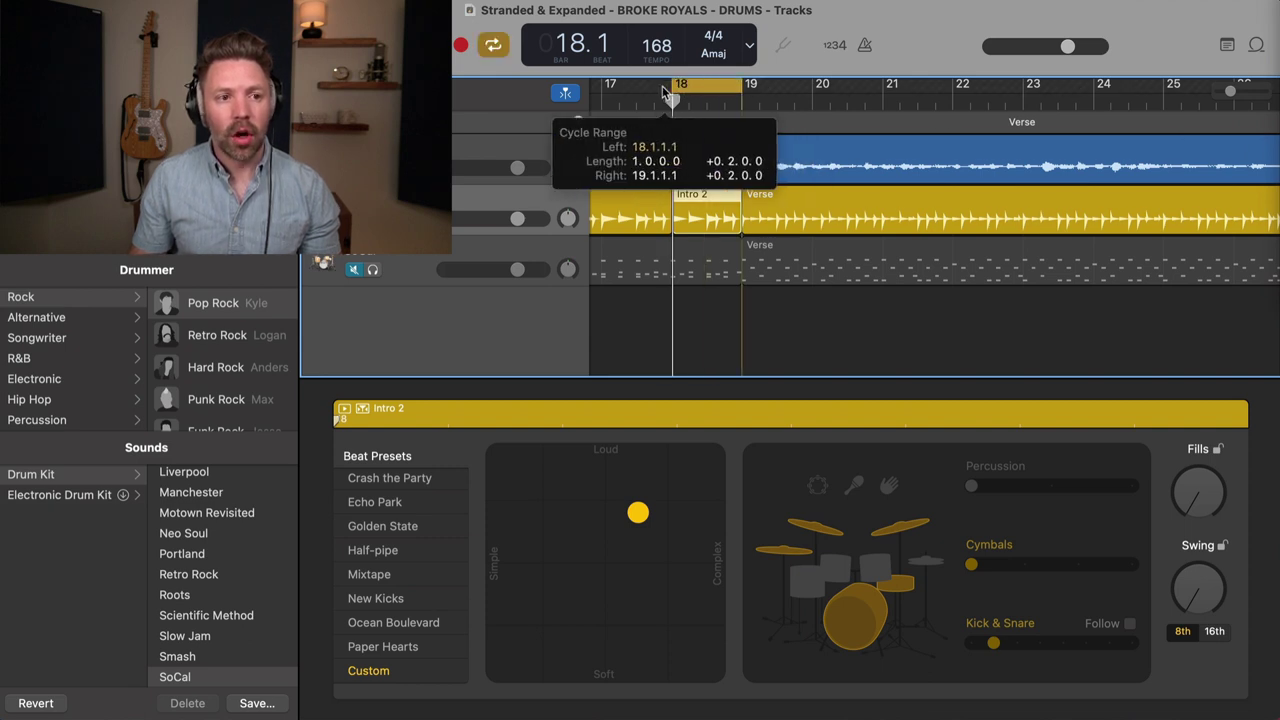
key("space")
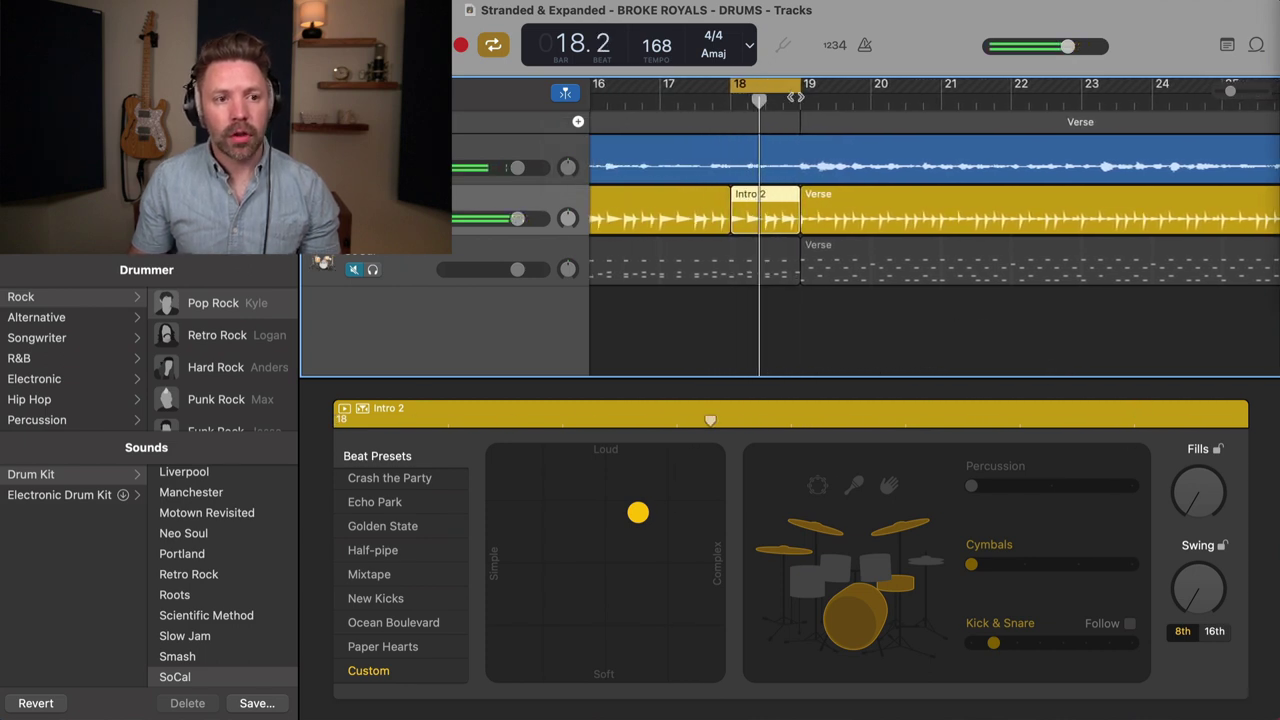
left_click_drag(793, 86, 868, 92)
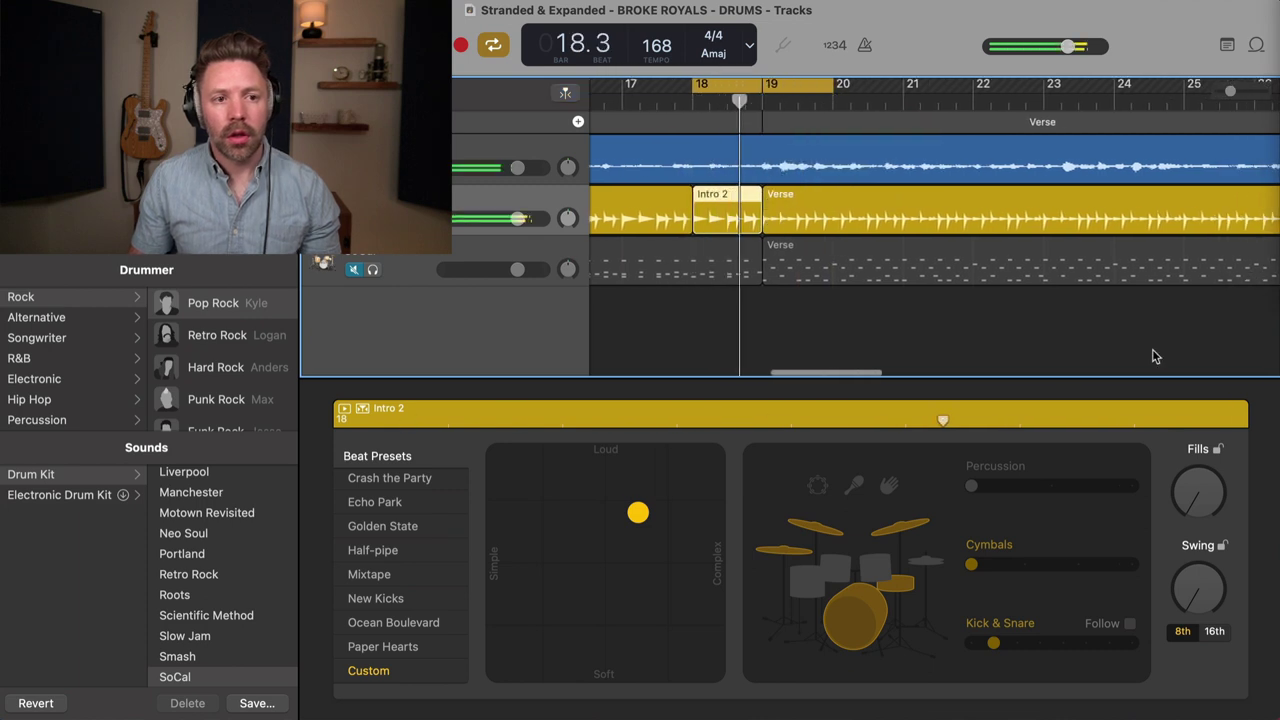
Raise the Fills amount of the bar-18 Intro 2 drummer region to slightly above the middle while the cycle plays.
left_click(1203, 493)
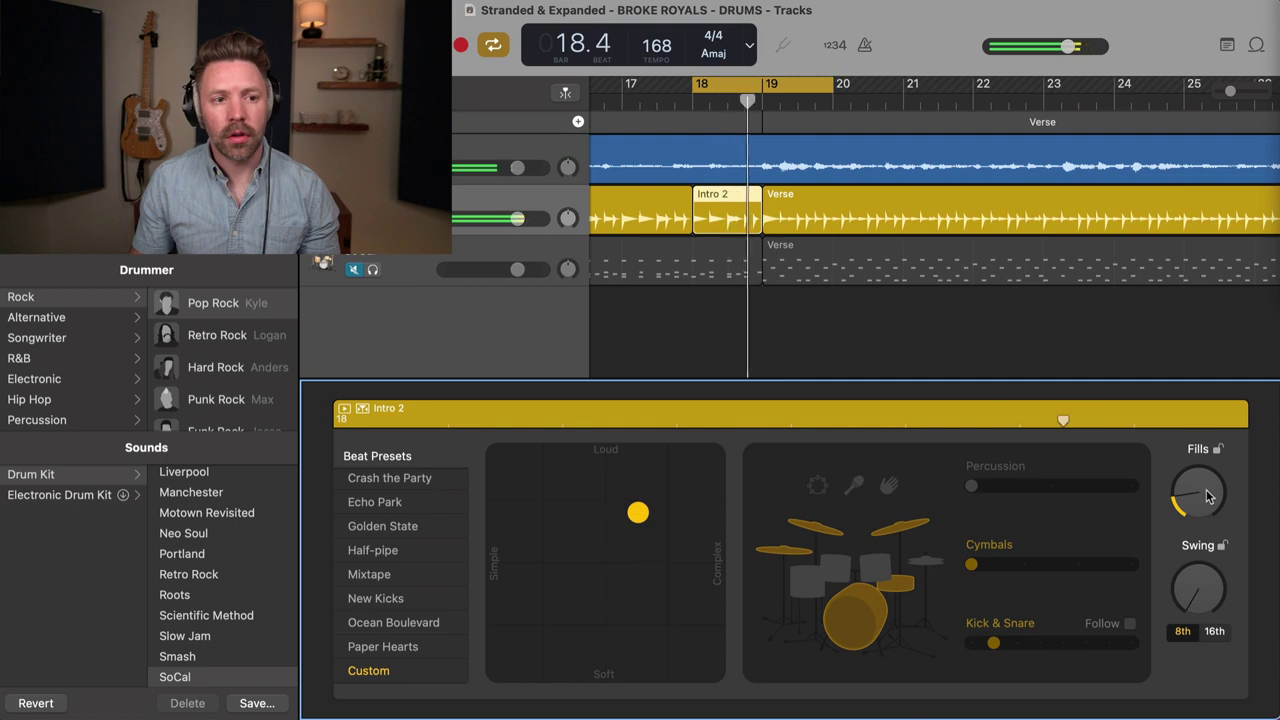
left_click_drag(1207, 496, 1205, 487)
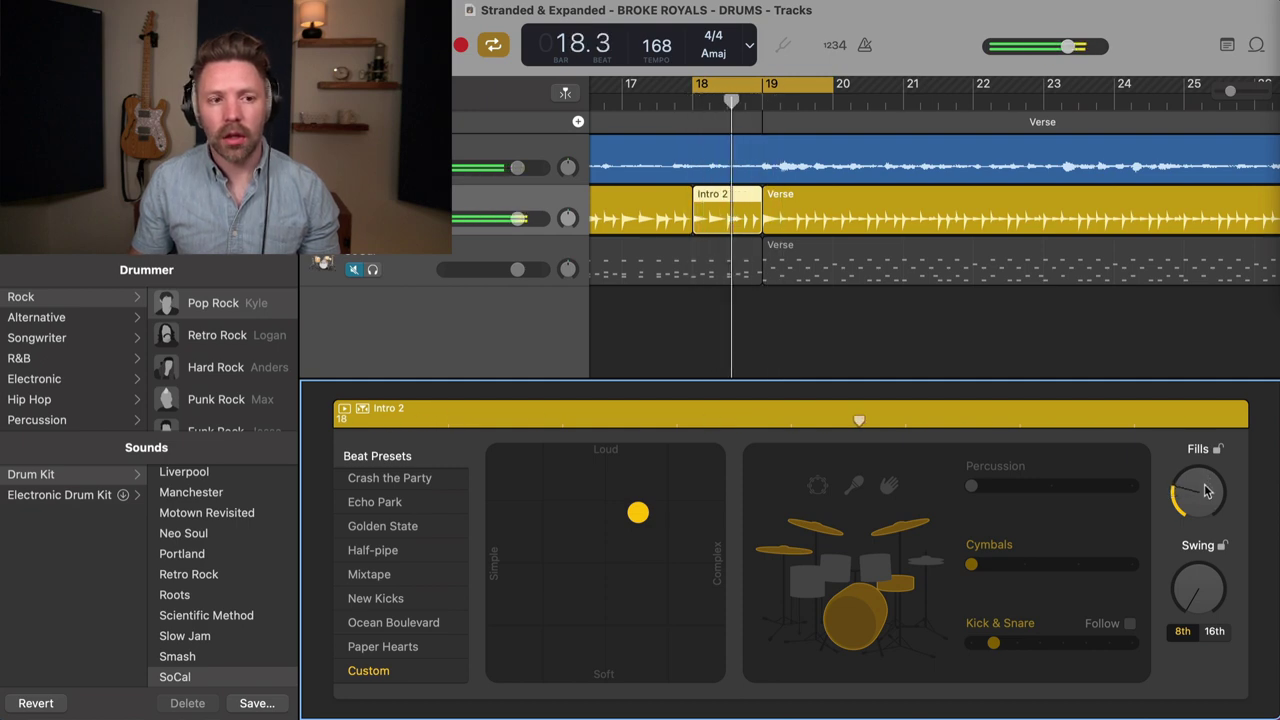
mouse_move(1205, 489)
left_mouse_down()
mouse_move(1208, 472)
mouse_move(1206, 508)
left_mouse_up()
left_click_drag(1205, 510, 1206, 488)
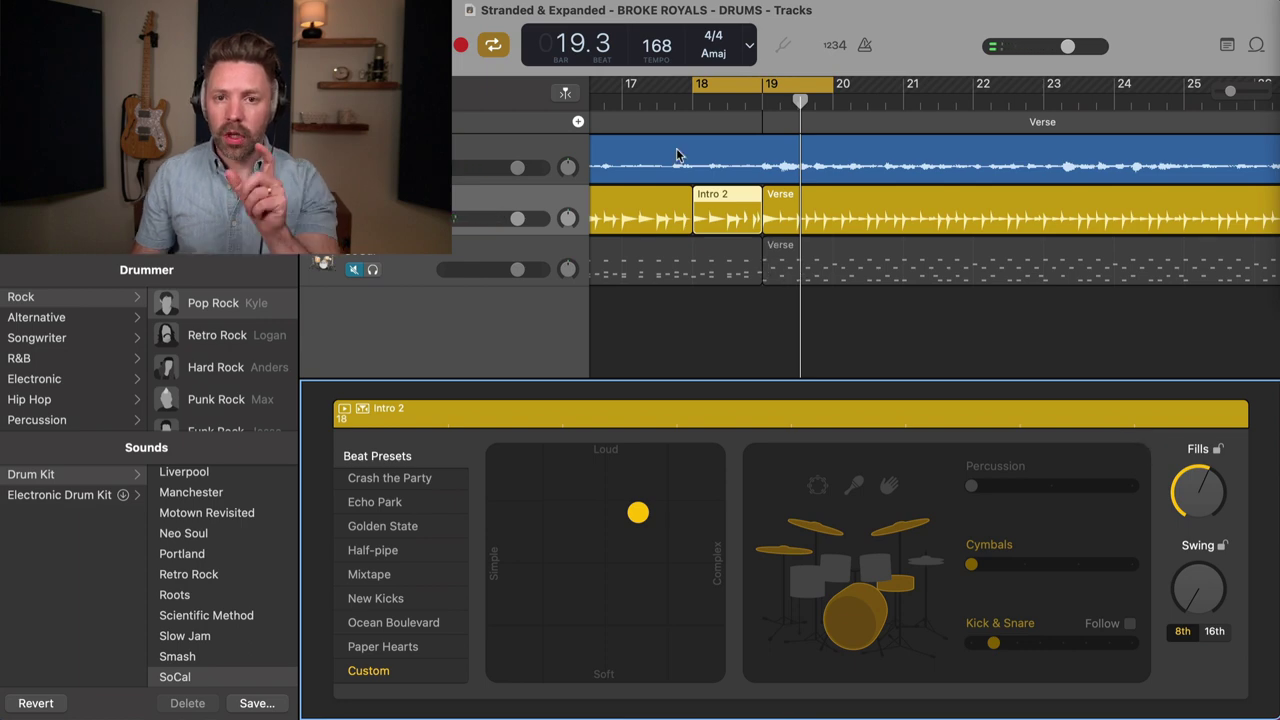
Split the SoCal Intro 2 region at bar 18 and delete its last bar.
left_click(725, 272)
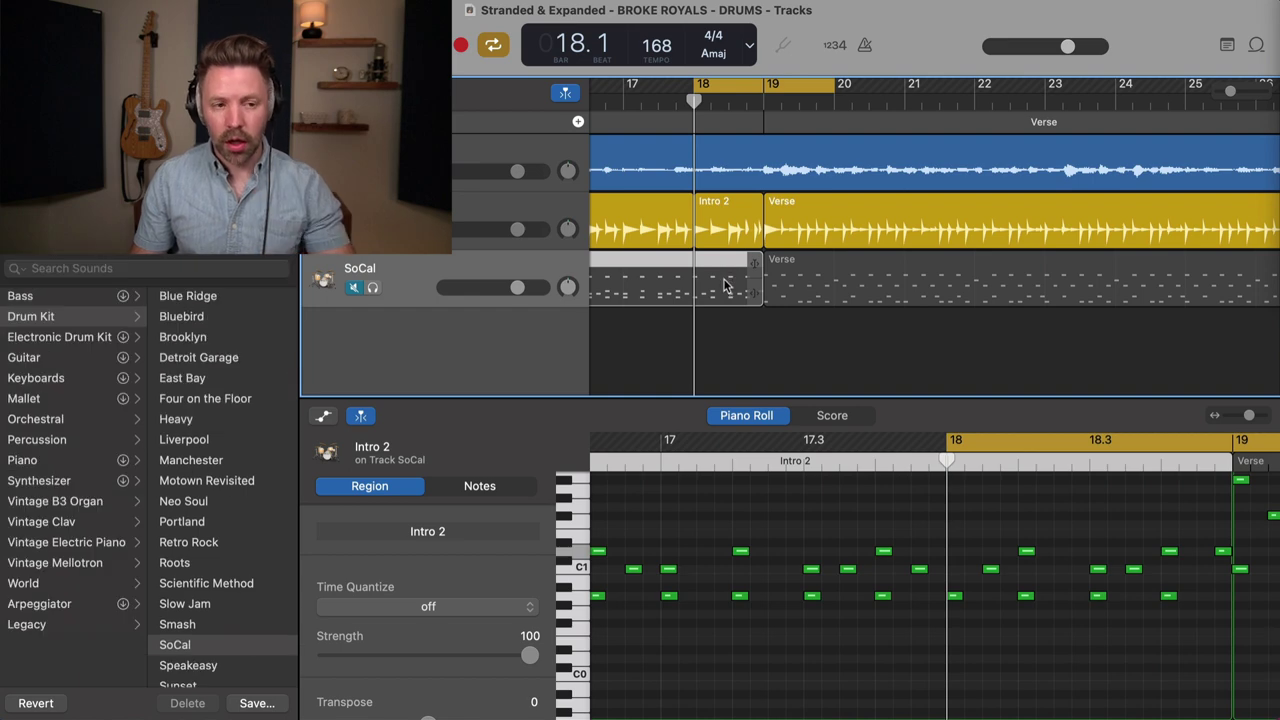
key("super+t")
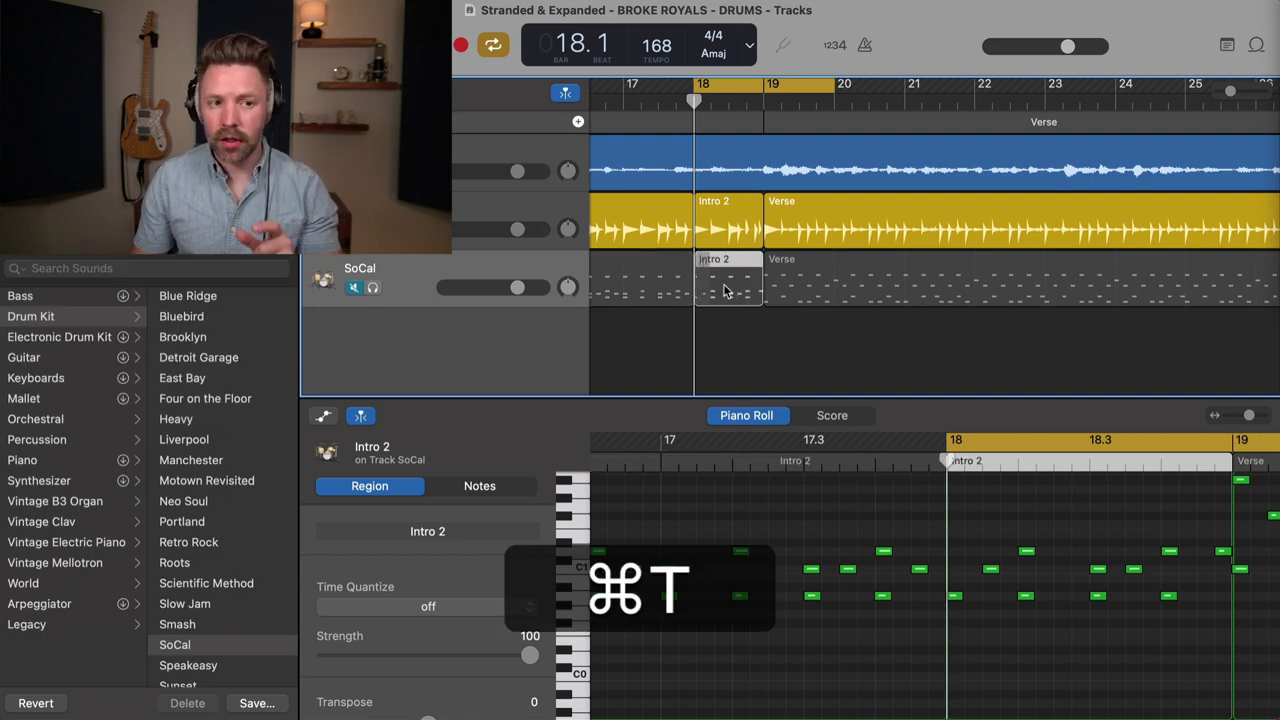
key("BackSpace")
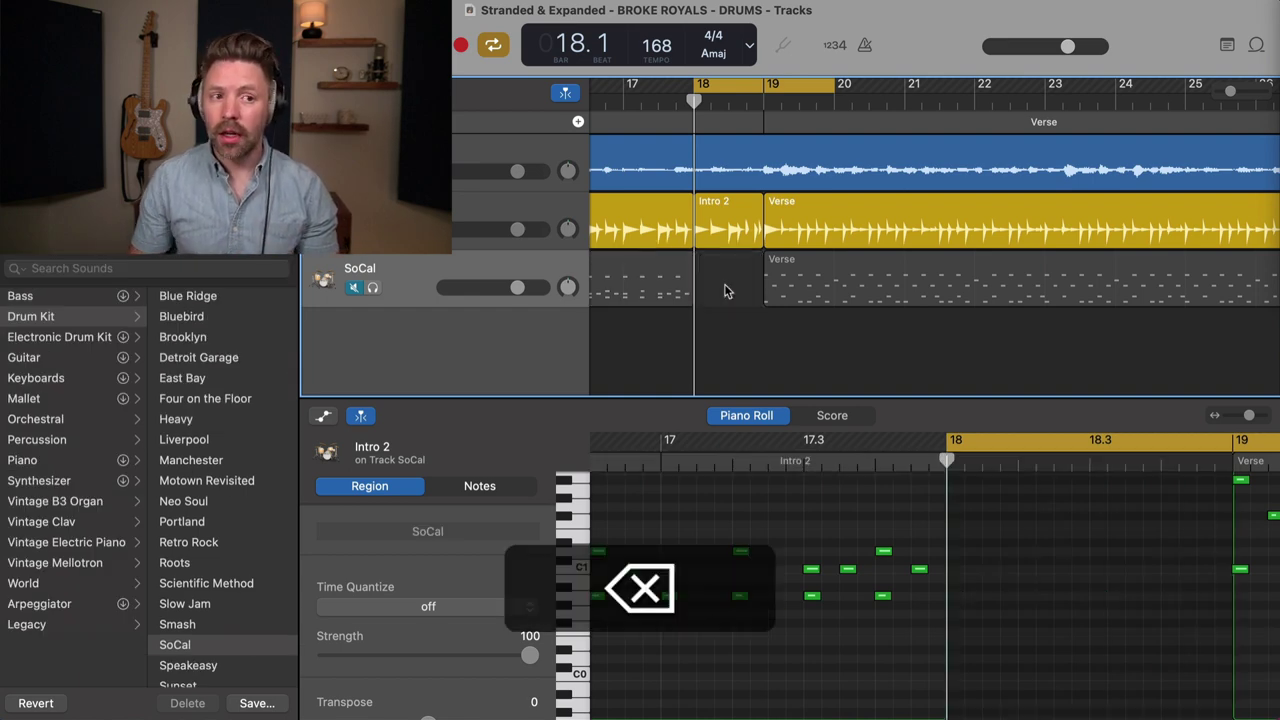
Copy the one-bar Intro 2 drummer region into the bar 18 gap on the SoCal track.
left_click(716, 222)
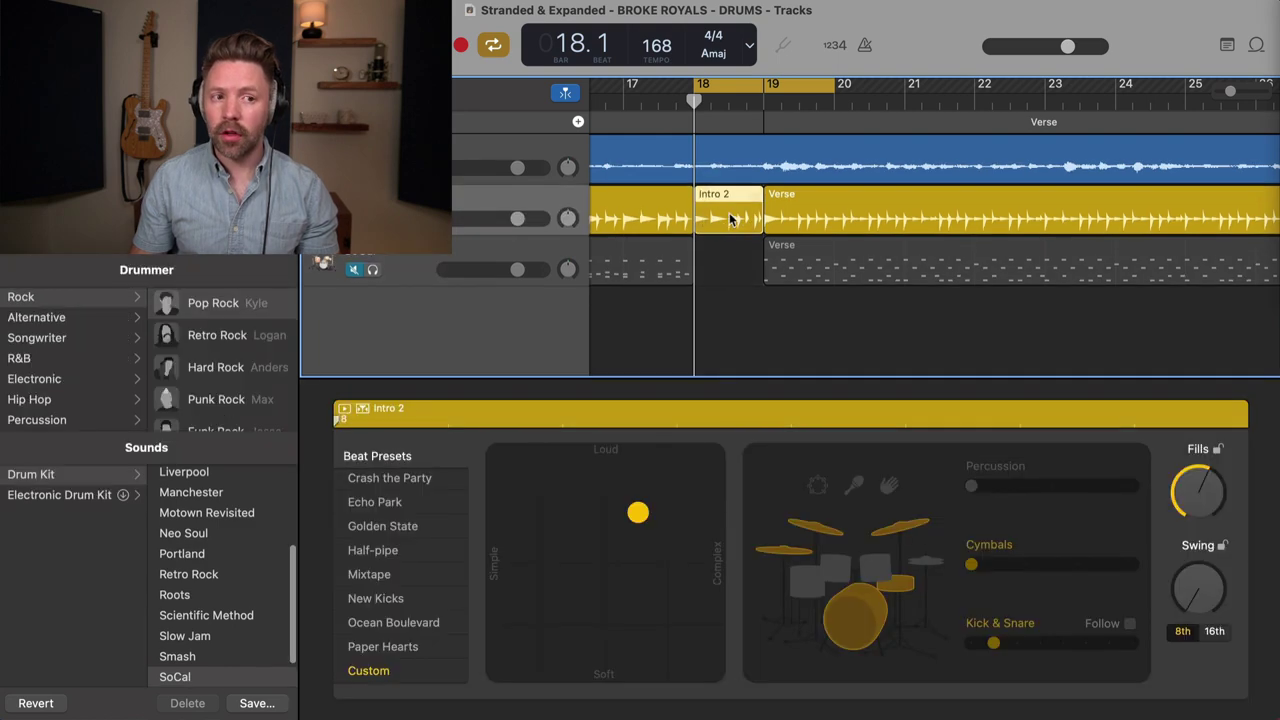
key("super+c")
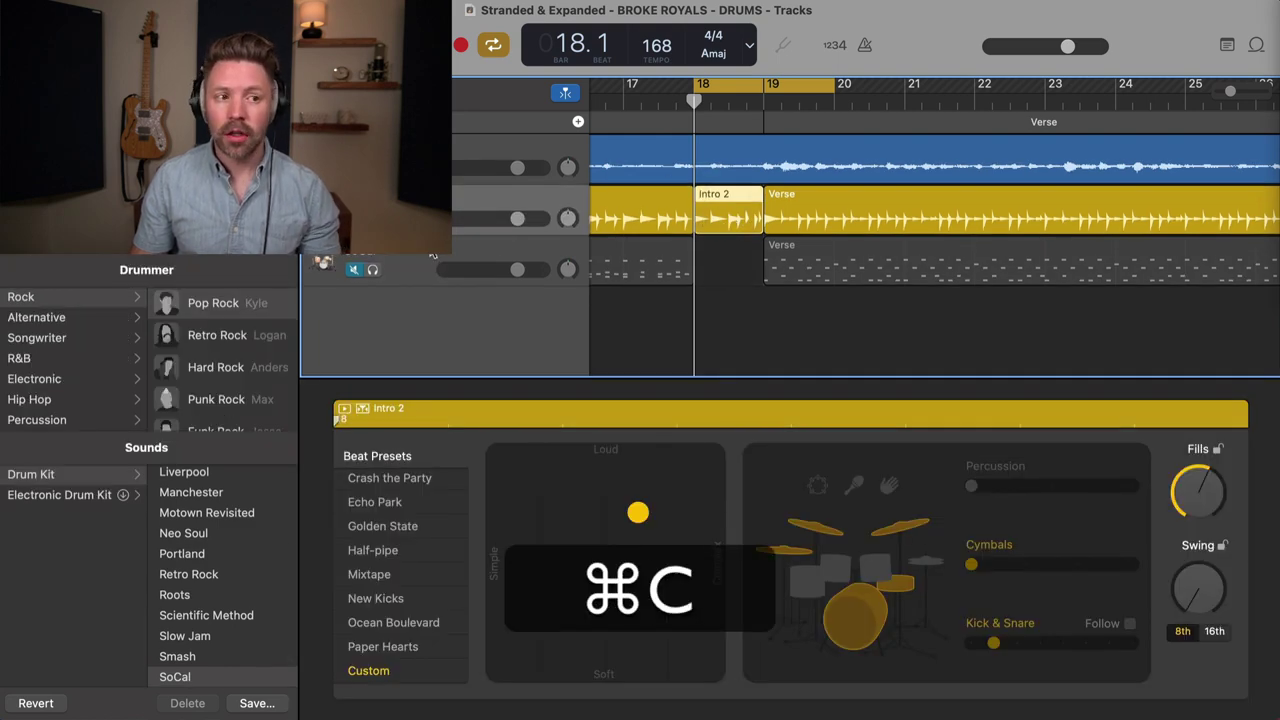
left_click(432, 256)
key("super+v")
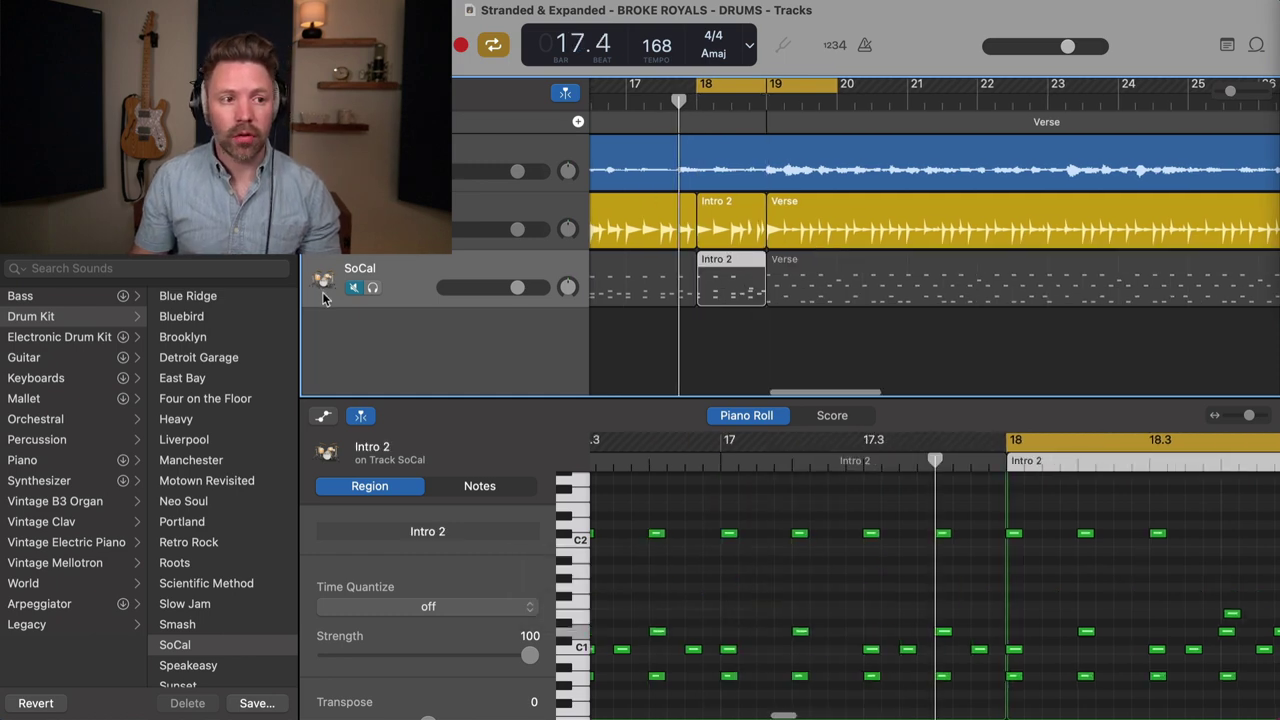
Compare the bar 18 fill by playing the SoCal track unmuted and soloed, and the Drummer track with SoCal muted again.
left_click(353, 287)
left_click(372, 287)
key("space")
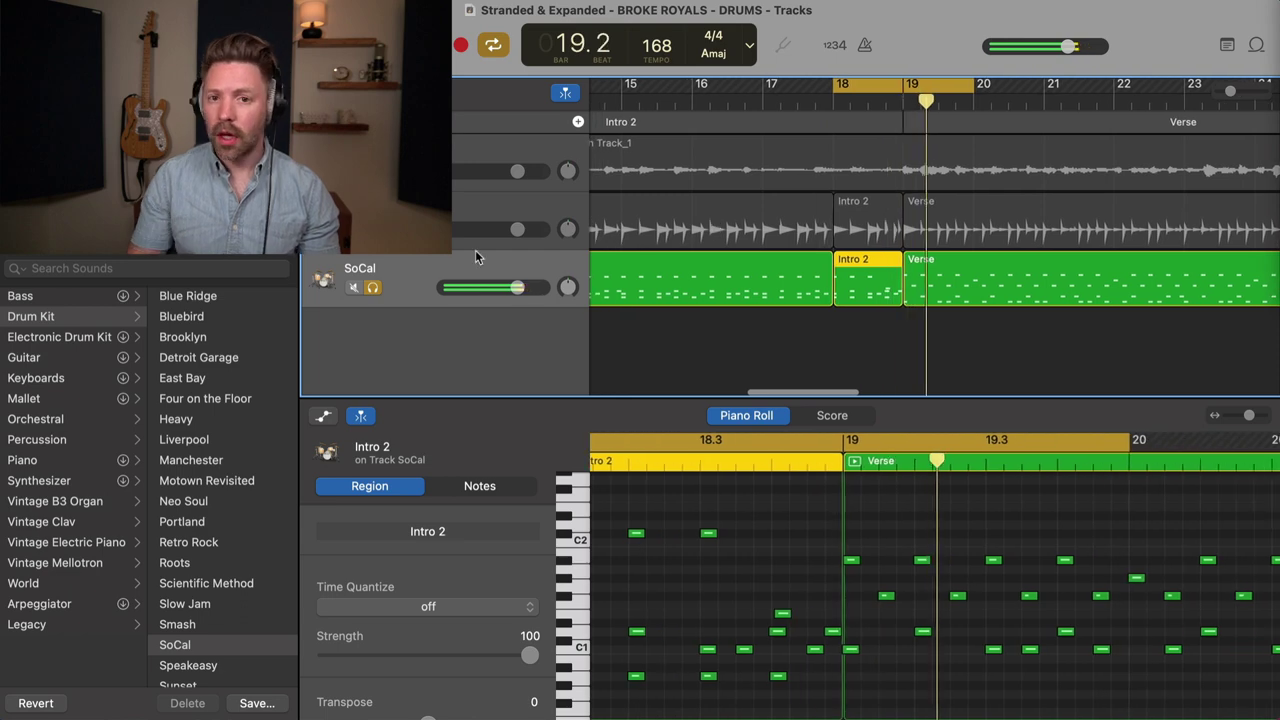
left_click(372, 287)
left_click(353, 287)
scroll(900, 230, "right", 1)
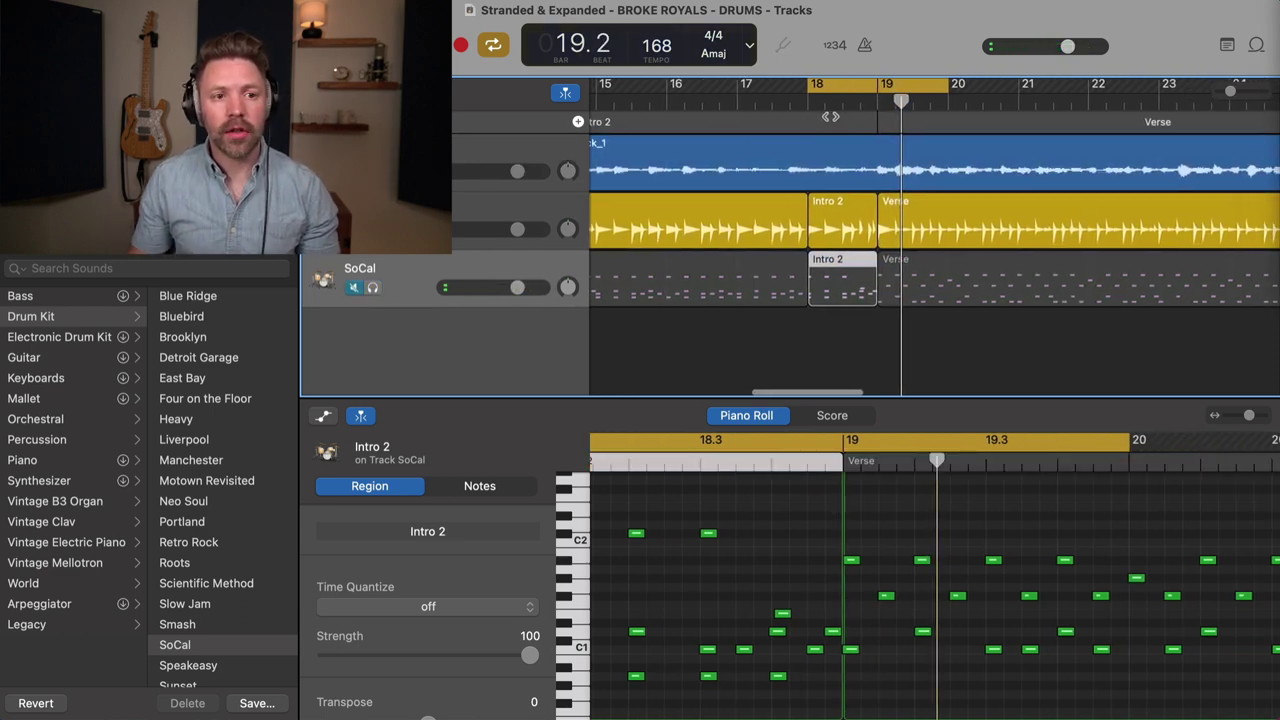
key("comma")
key("space")
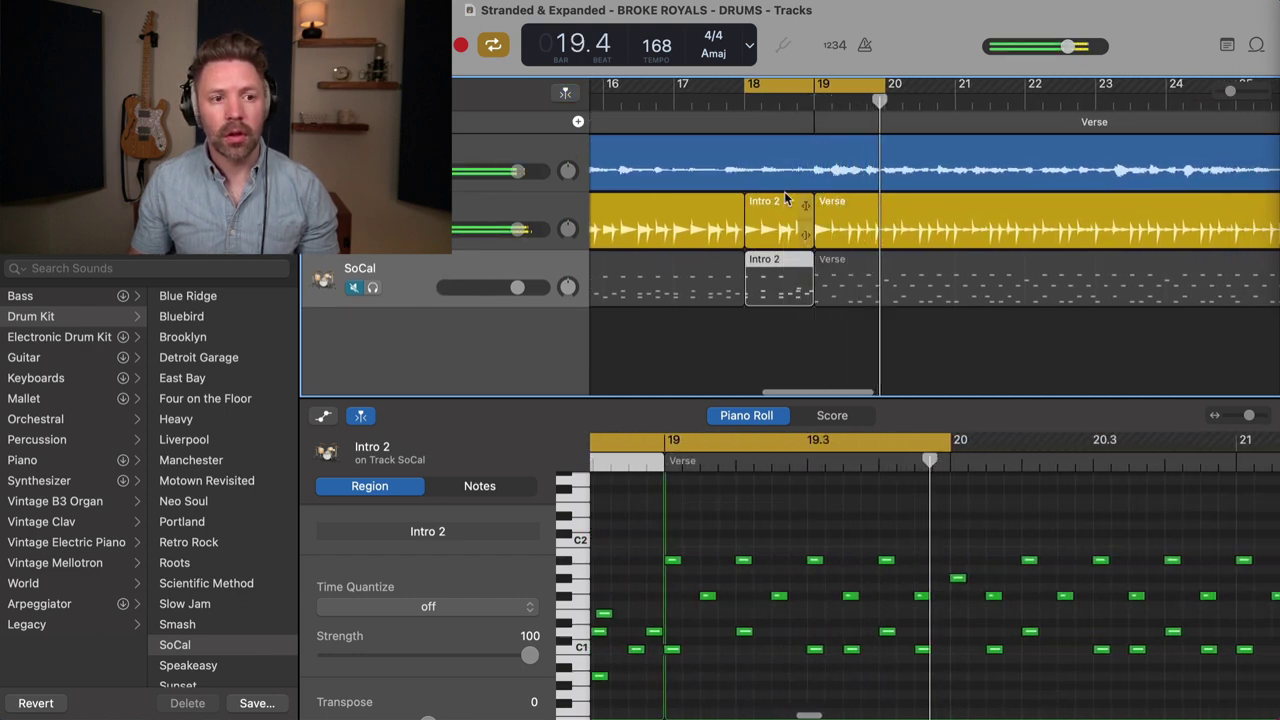
key("space")
key("comma")
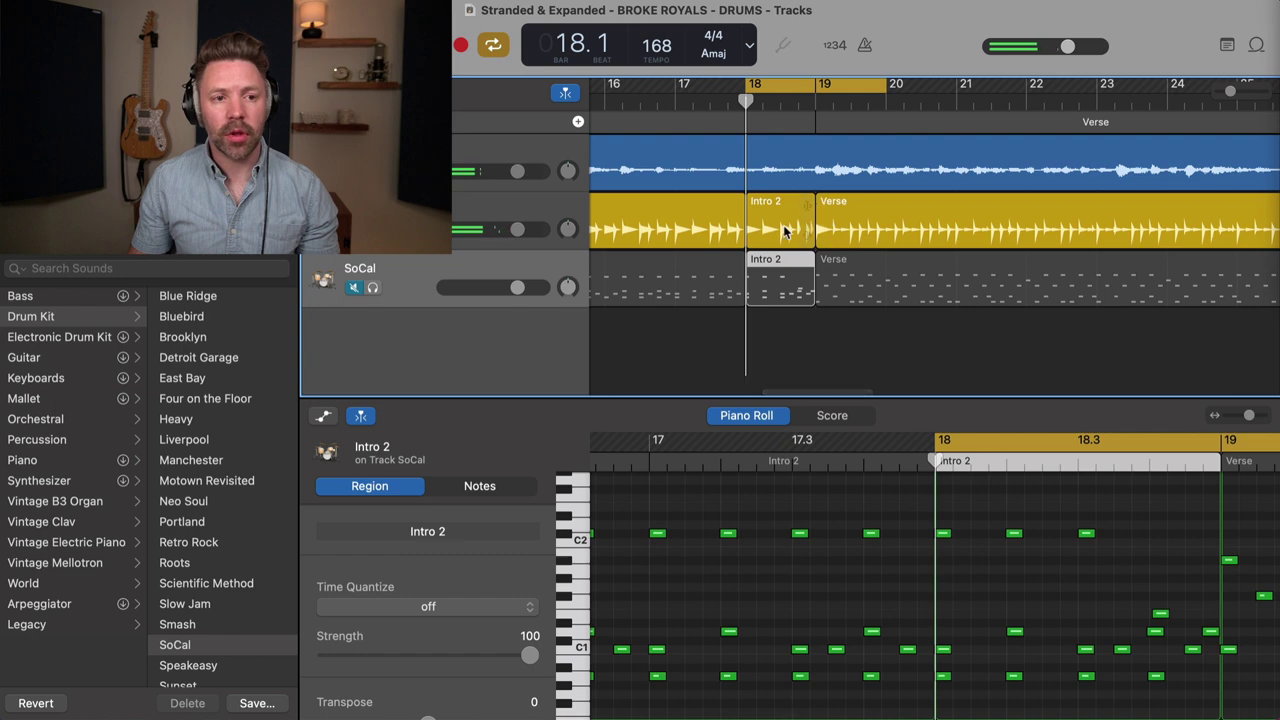
Increase the Fills amount of the bar-18 Intro 2 drummer region further and audition it over the cycled bars.
left_click(785, 231)
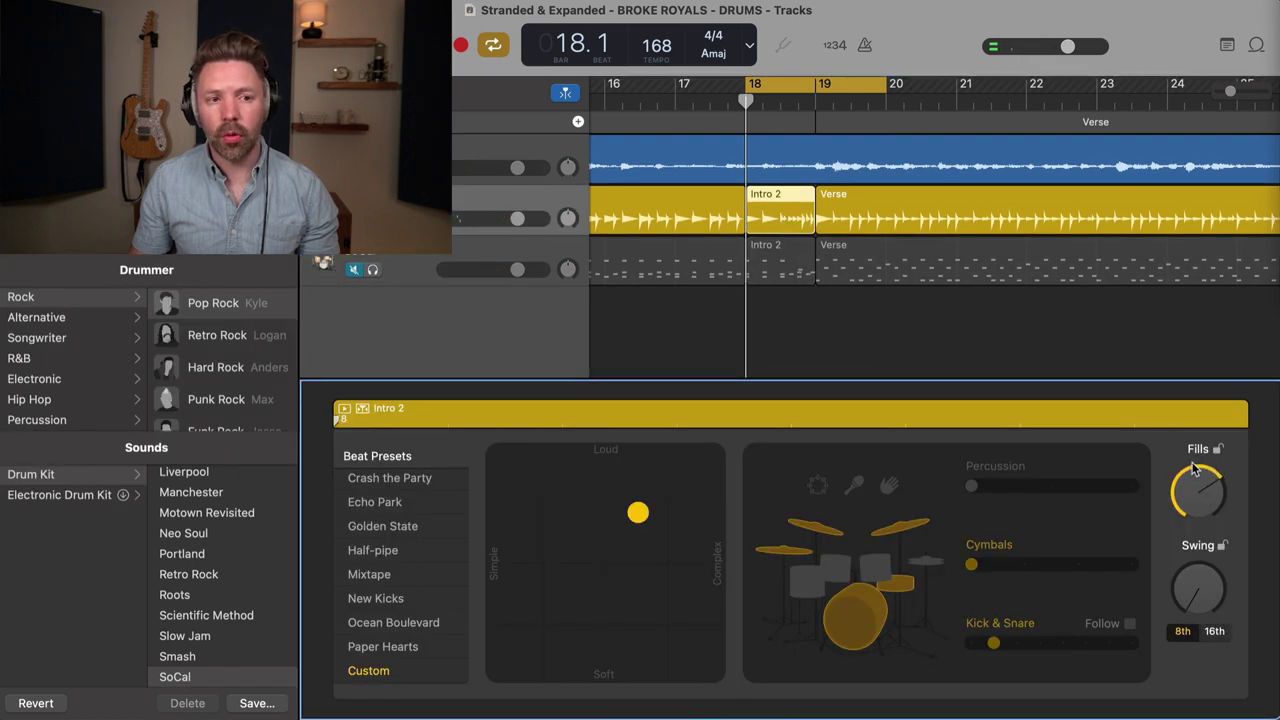
key("space")
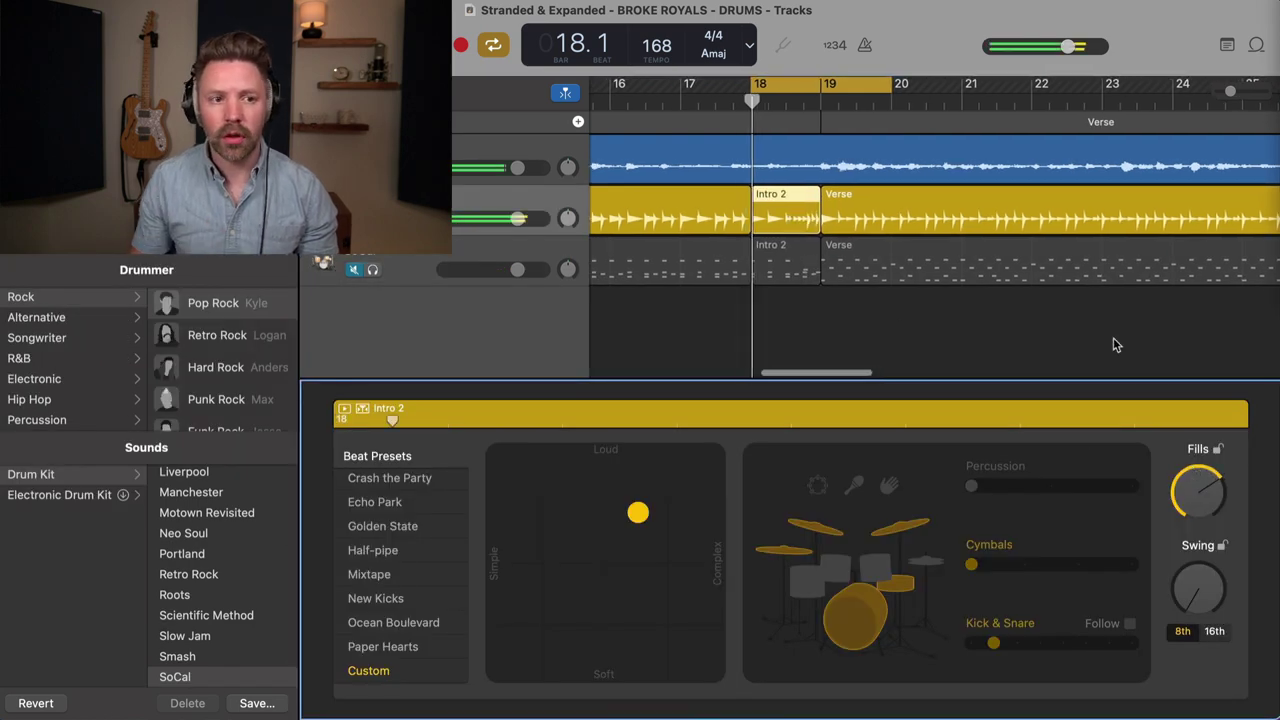
key("space")
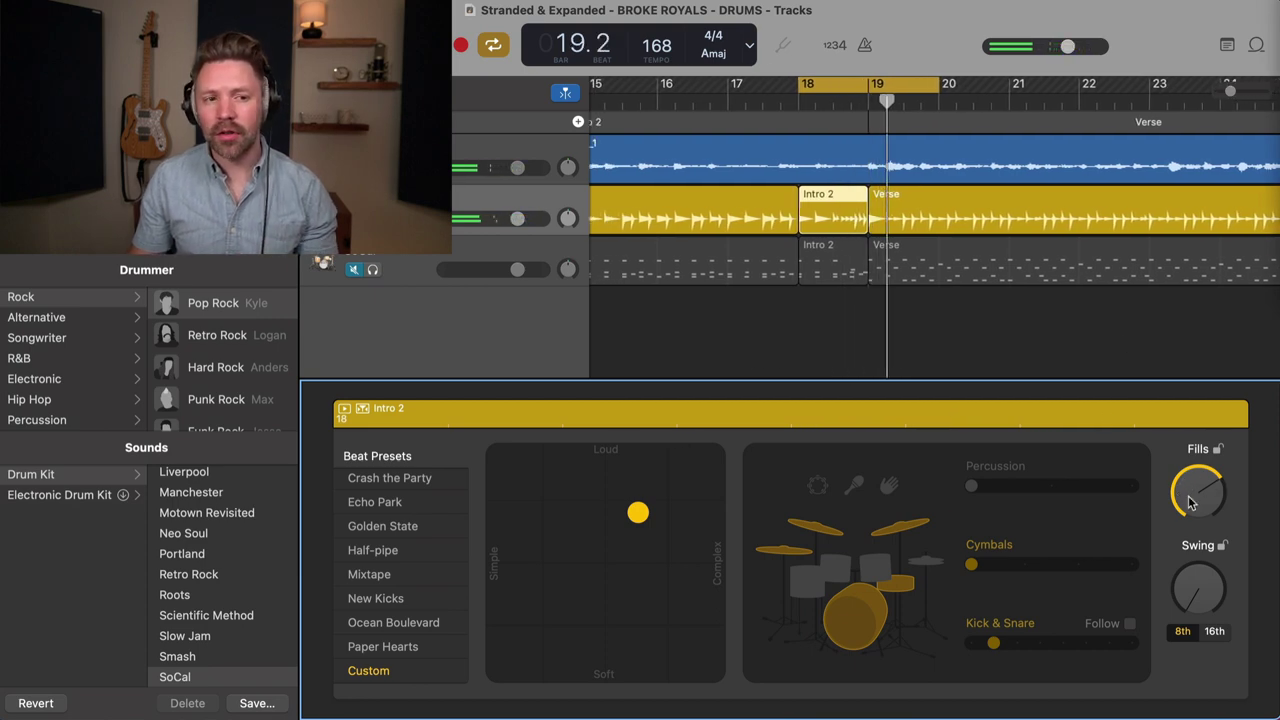
key("space")
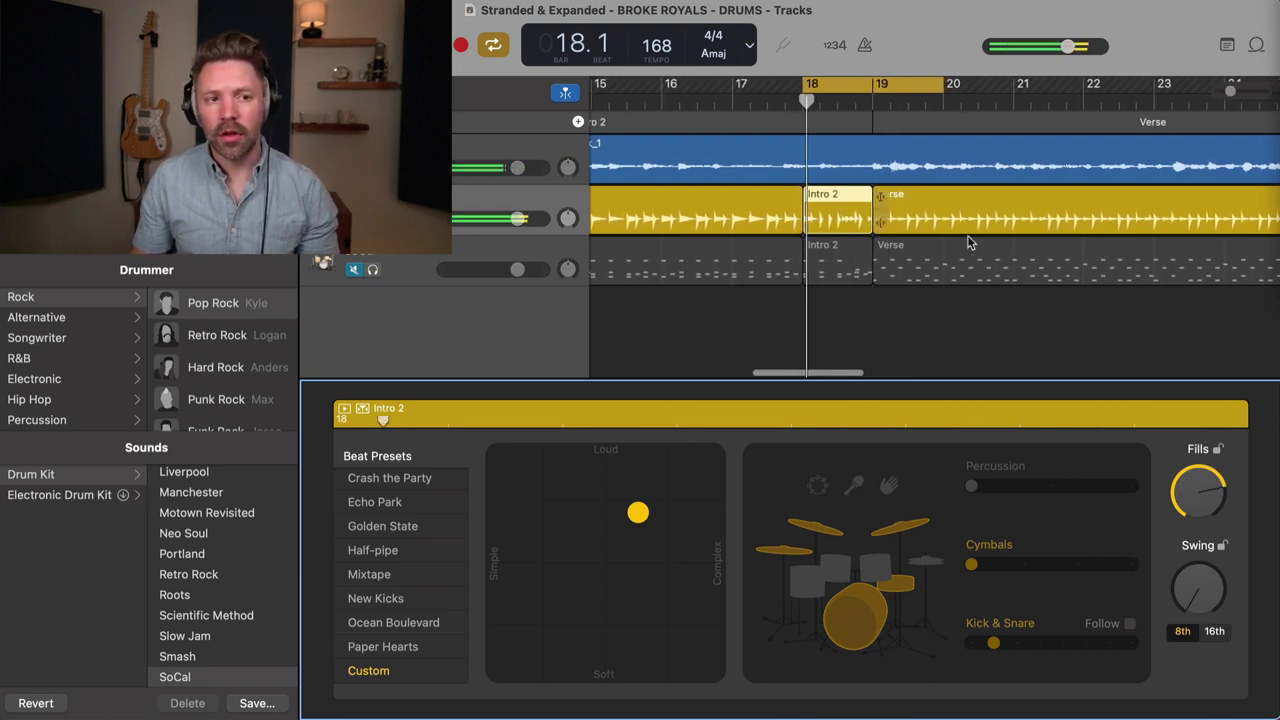
key("space")
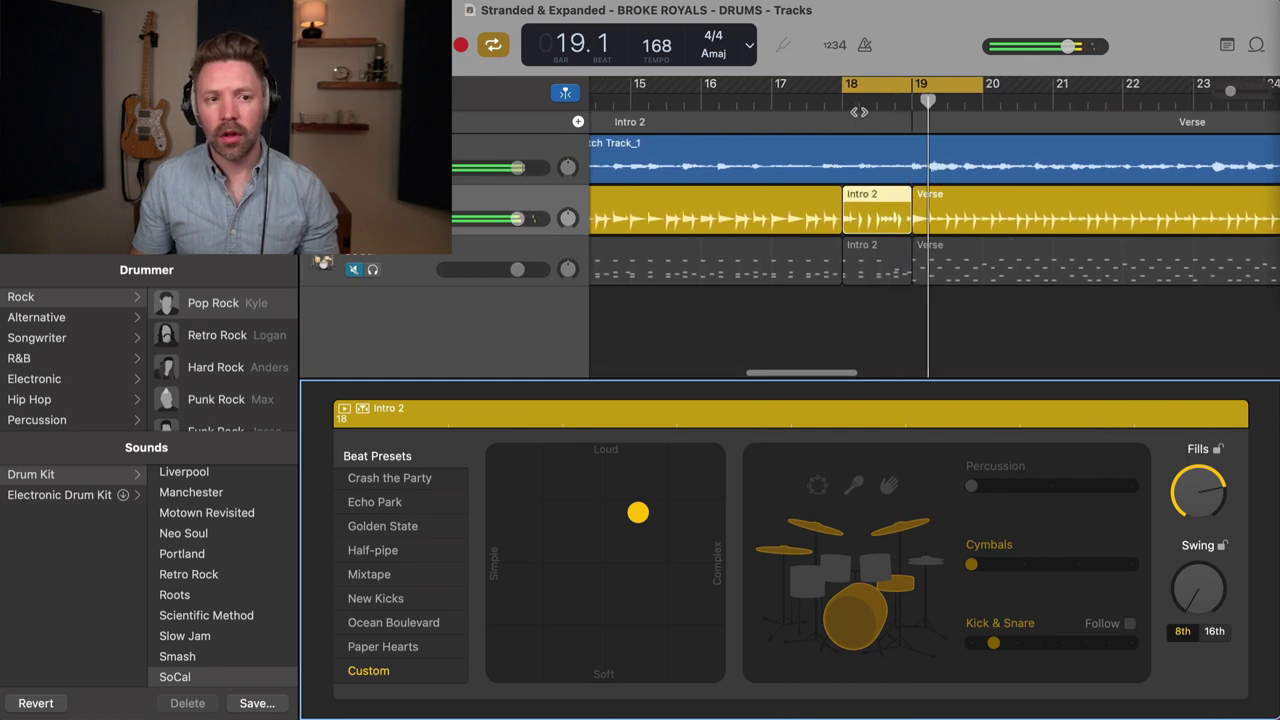
Play bar 18 into the Verse with cycling off to hear the fill in context, and turn cycling back on.
key("c")
left_click_drag(922, 100, 810, 100)
scroll(860, 140, "right", 2)
key("space")
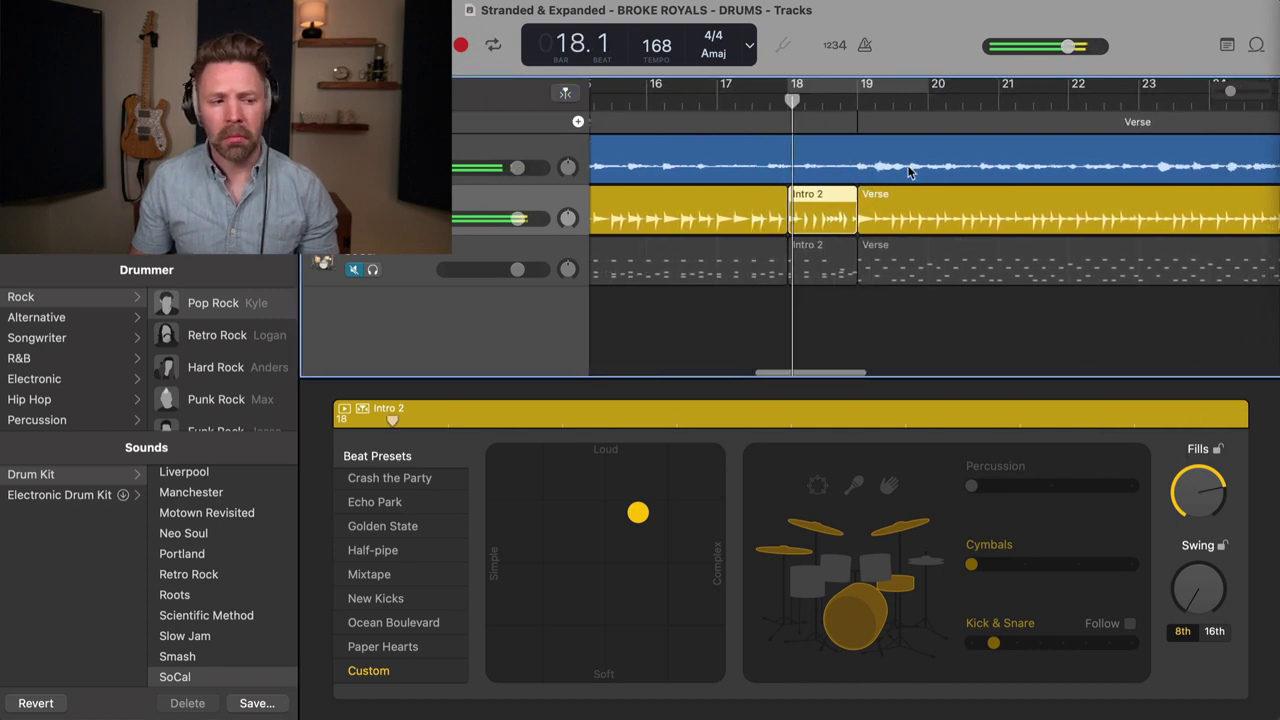
key("space")
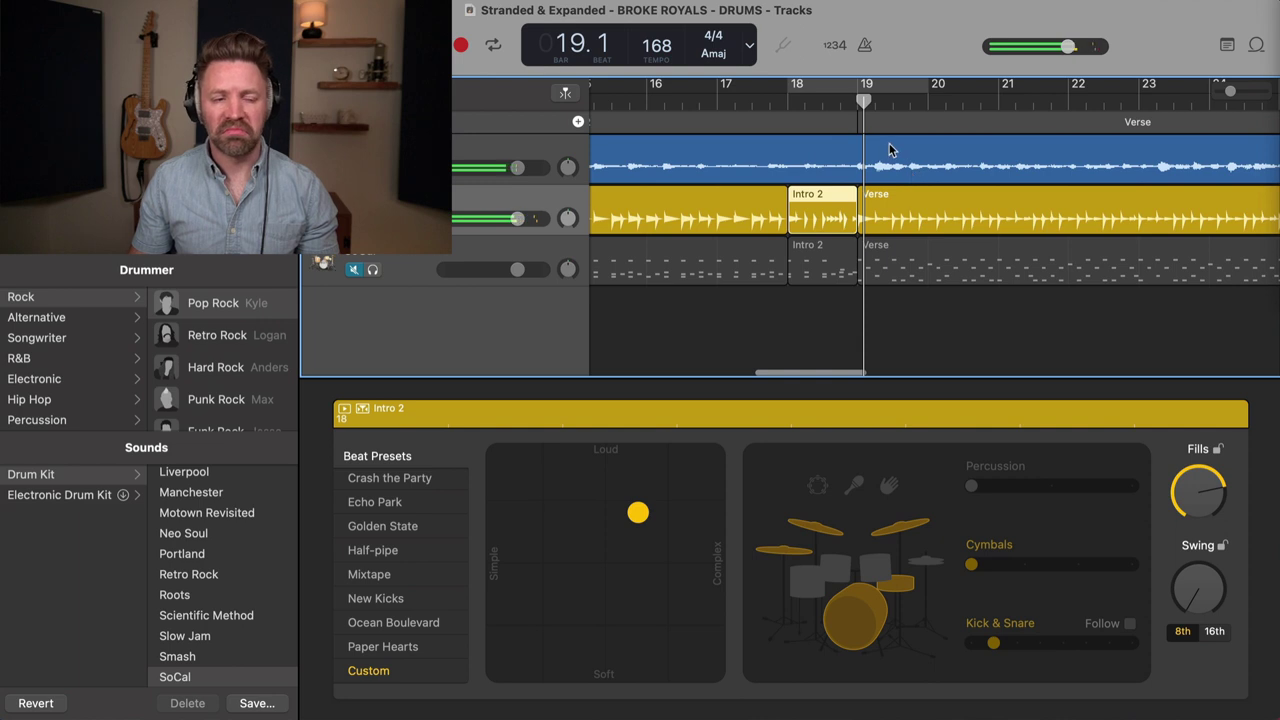
key("c")
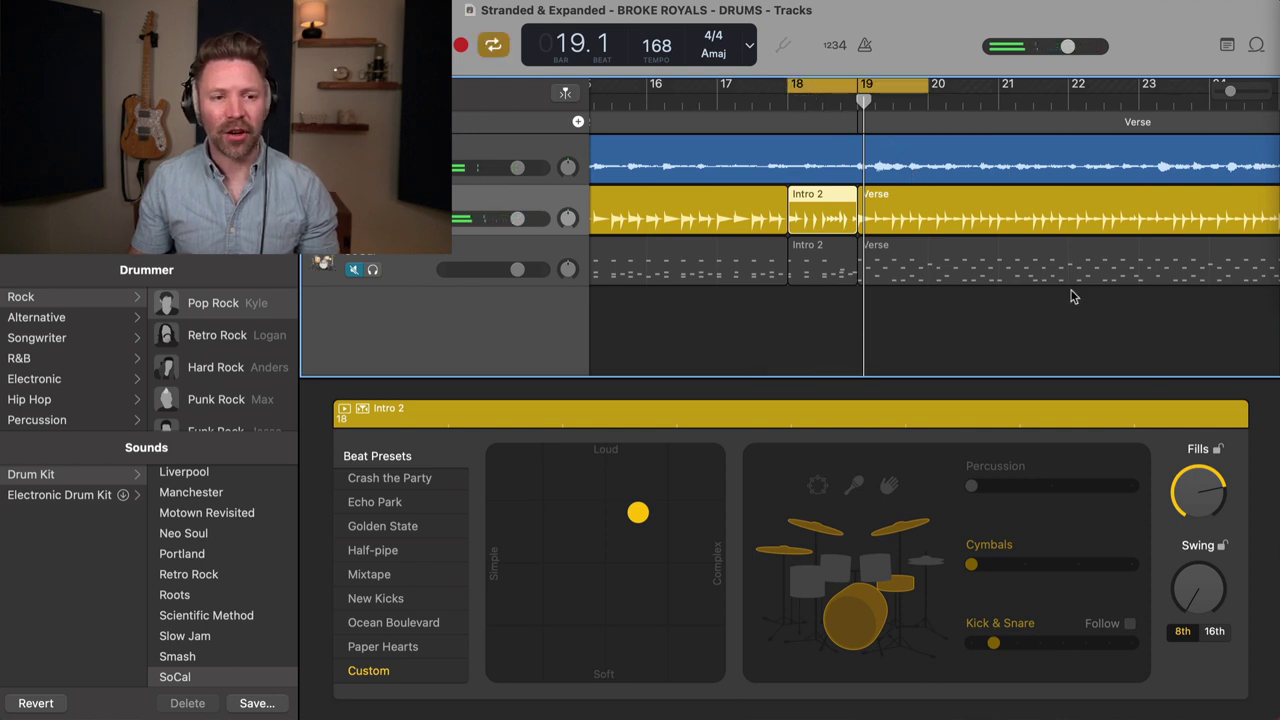
Rework the bar-18 drummer fill during cycled playback with a high Fills amount and a simpler, louder performance.
left_click_drag(1226, 504, 1210, 481)
key("space")
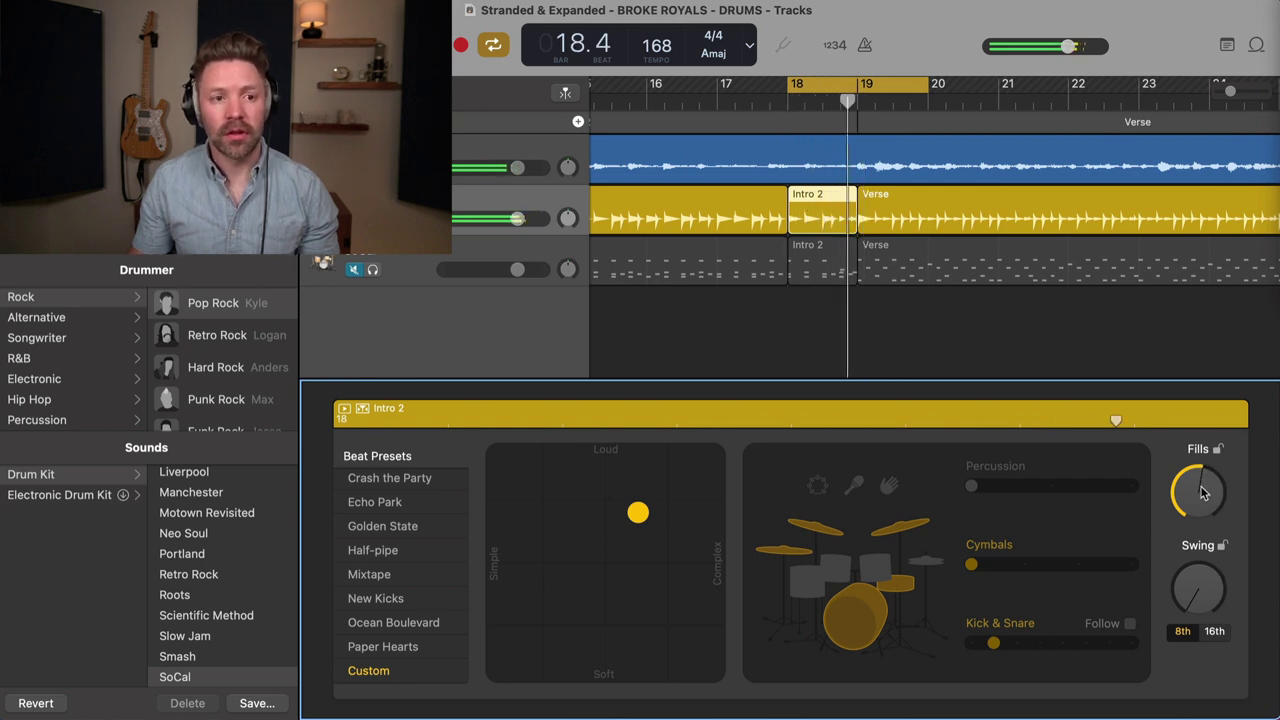
left_click_drag(1203, 492, 1206, 472)
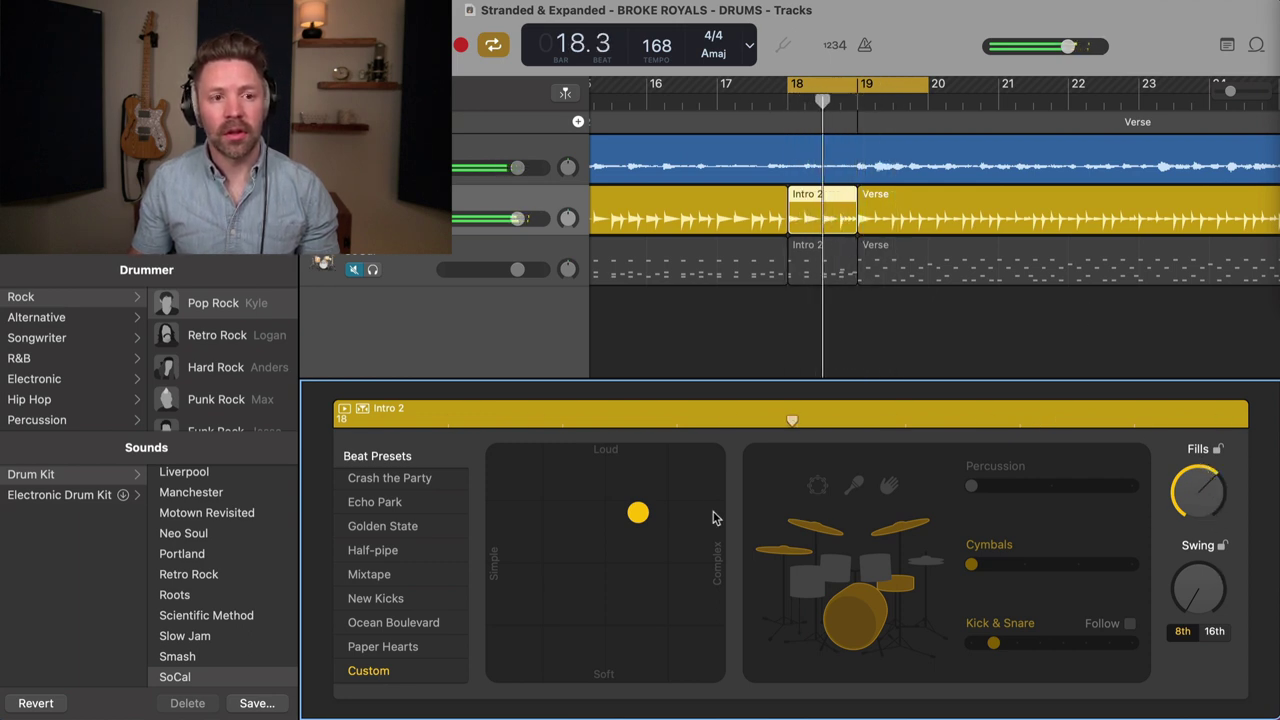
left_click_drag(638, 513, 543, 482)
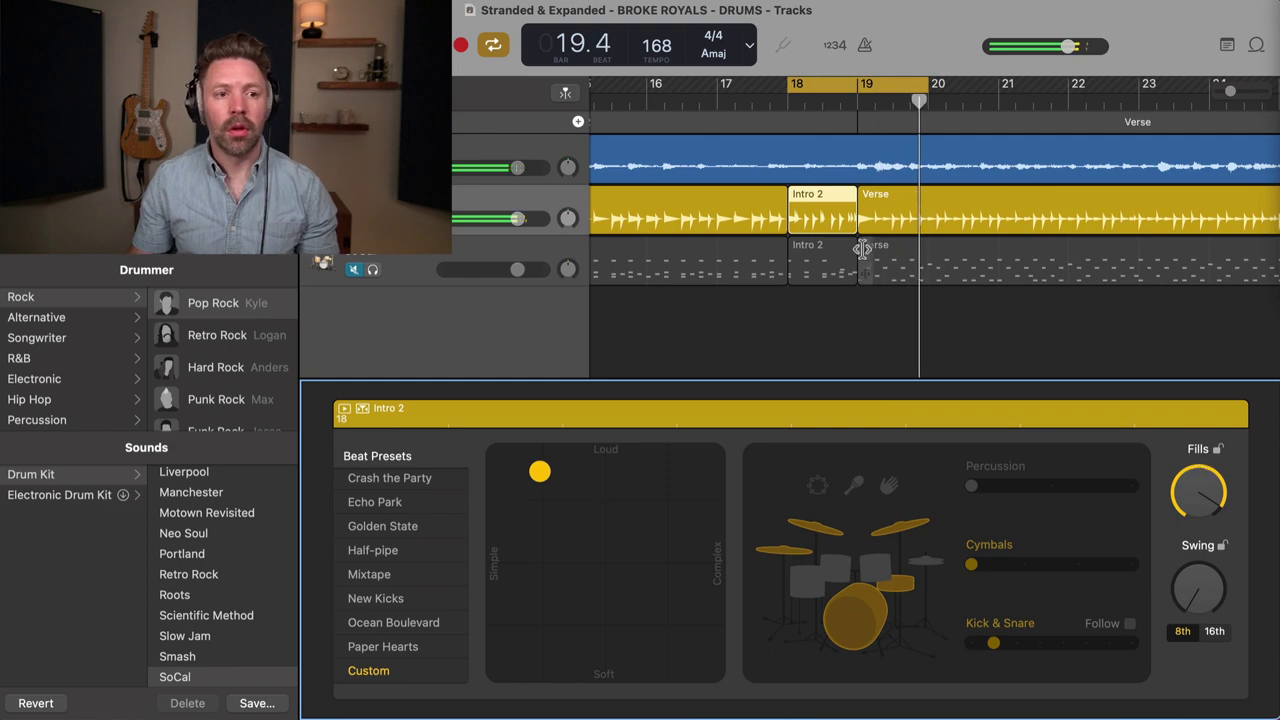
Replace the SoCal Intro 2 region at bar 18 with a copy of the reworked one-bar drummer region.
left_click(831, 217)
left_click(836, 211)
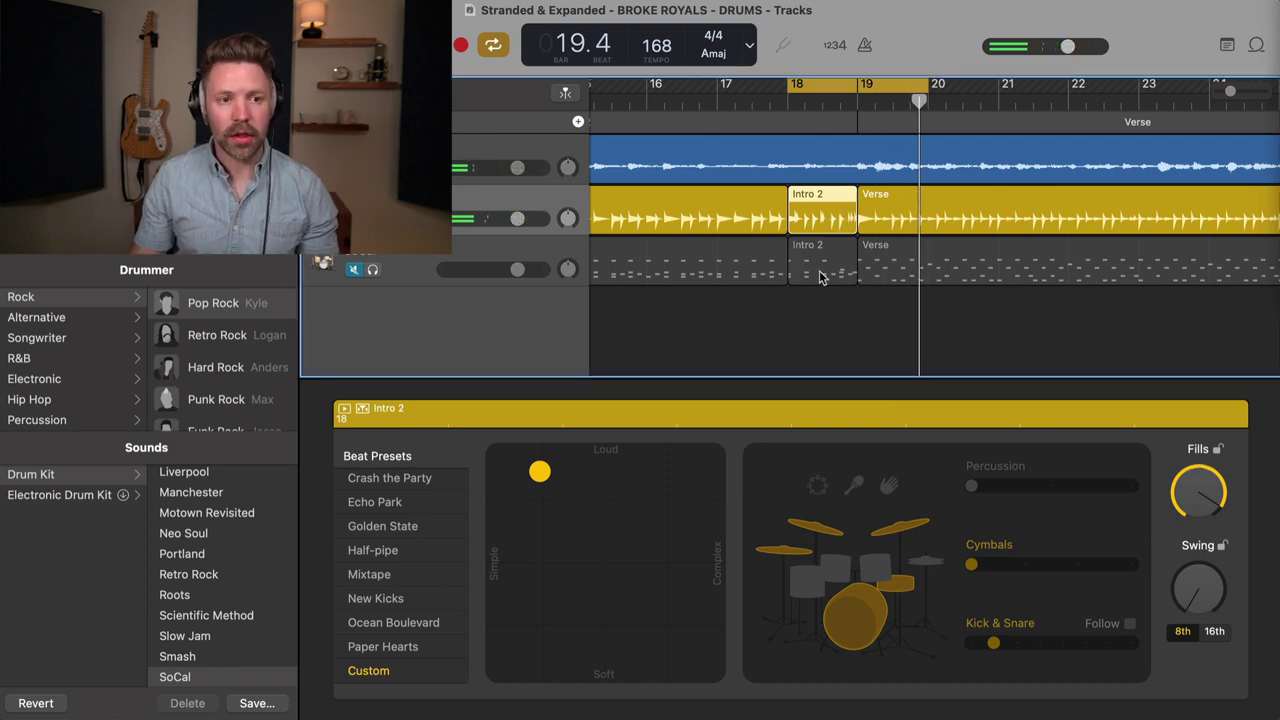
double_click(820, 277)
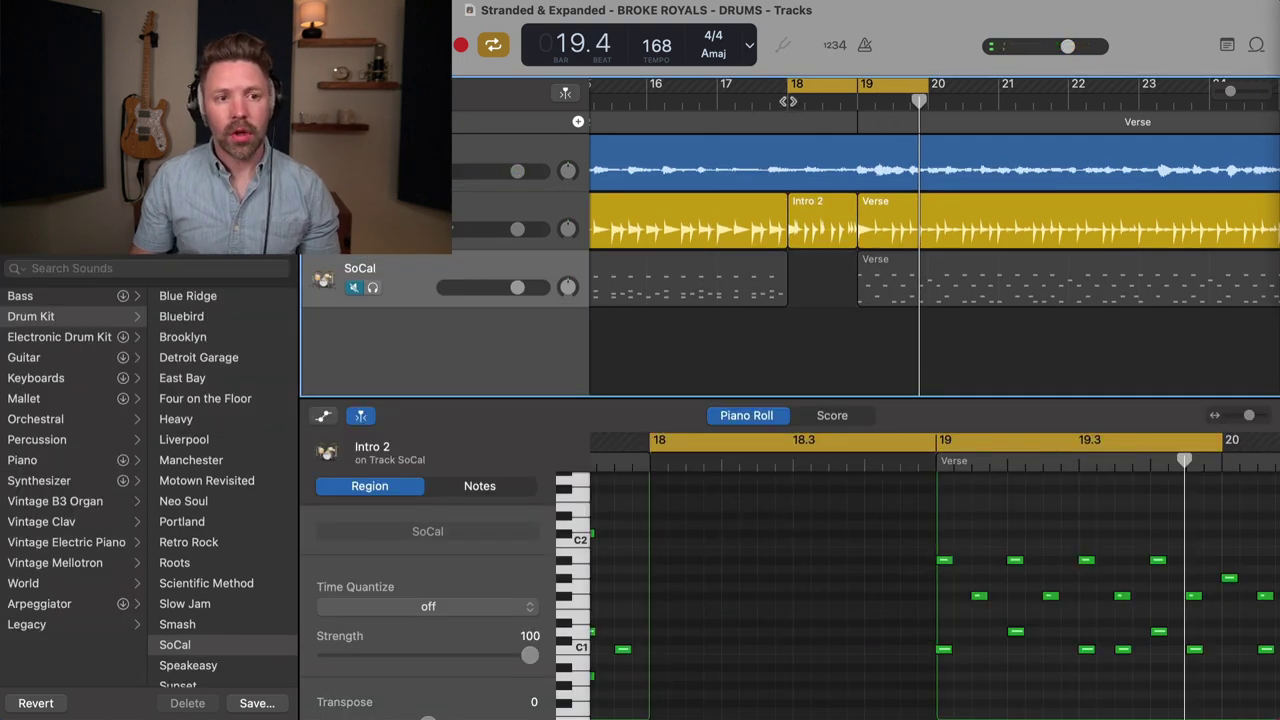
key("space")
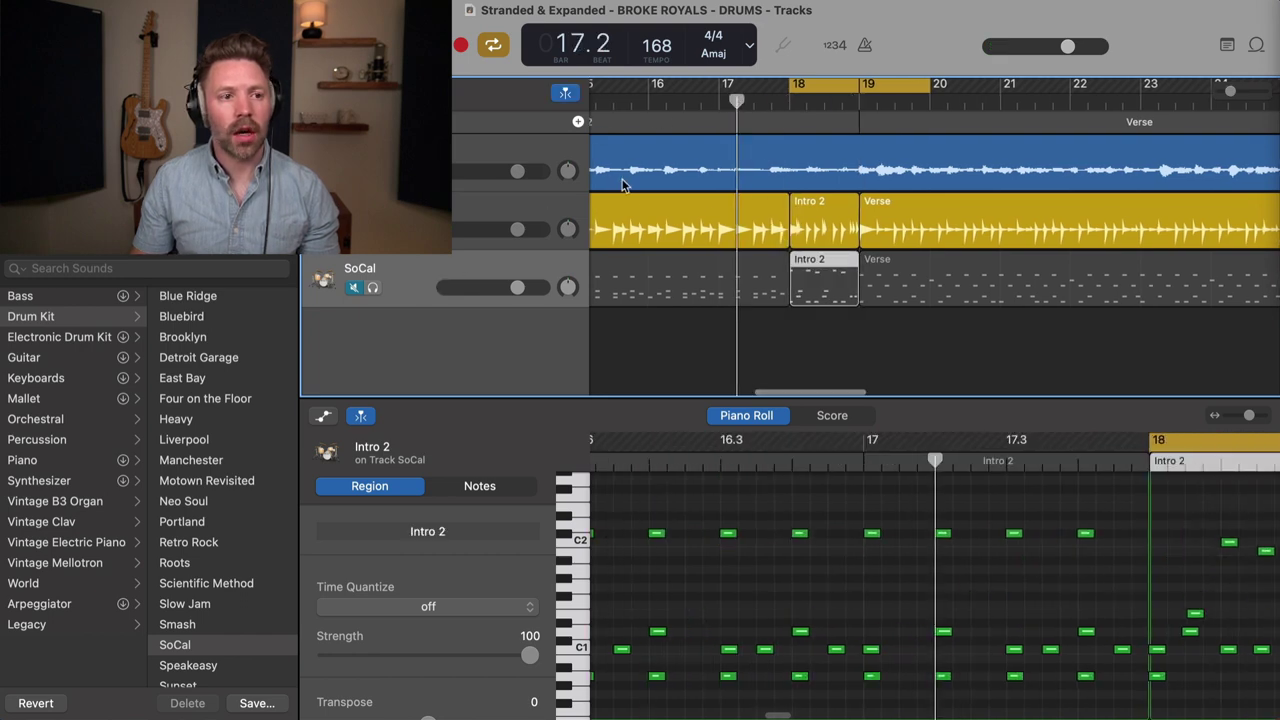
Unmute the SoCal track, mute the Drummer track, and play through the bar-18 fill into the Verse with cycling off.
left_click(356, 288)
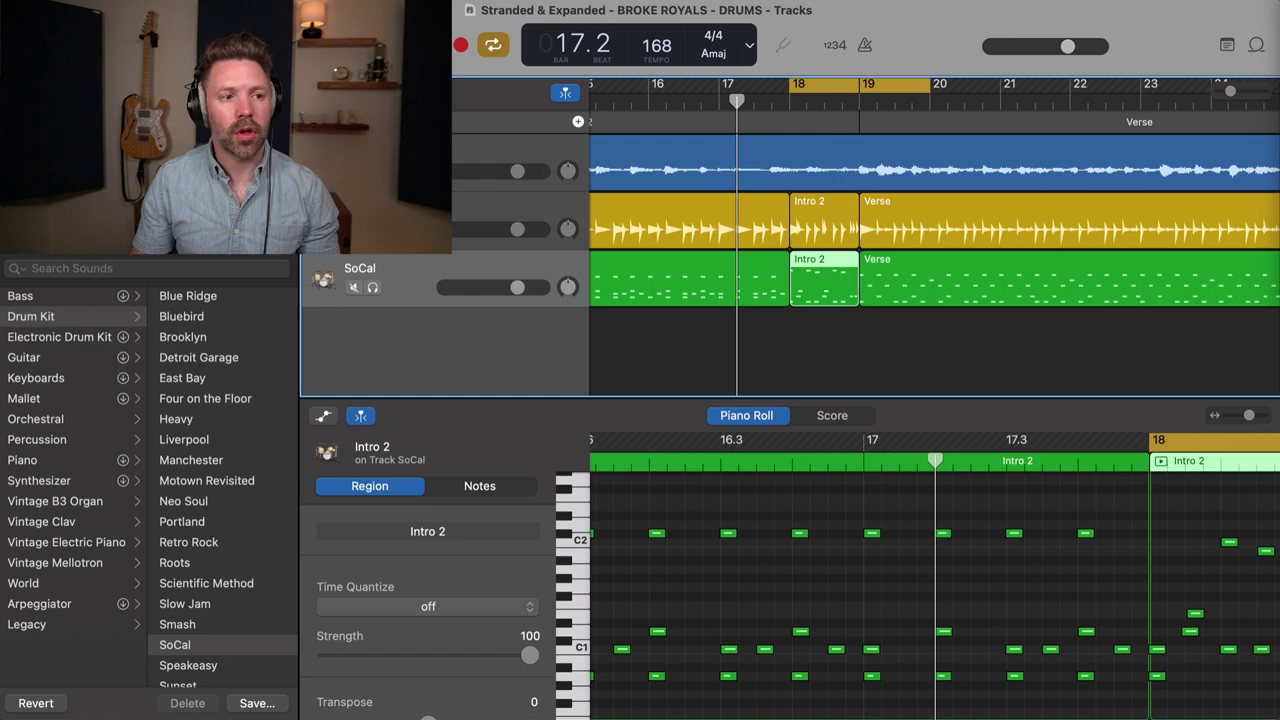
left_click(356, 229)
key("super+Left")
key("super+Left")
key("c")
key("space")
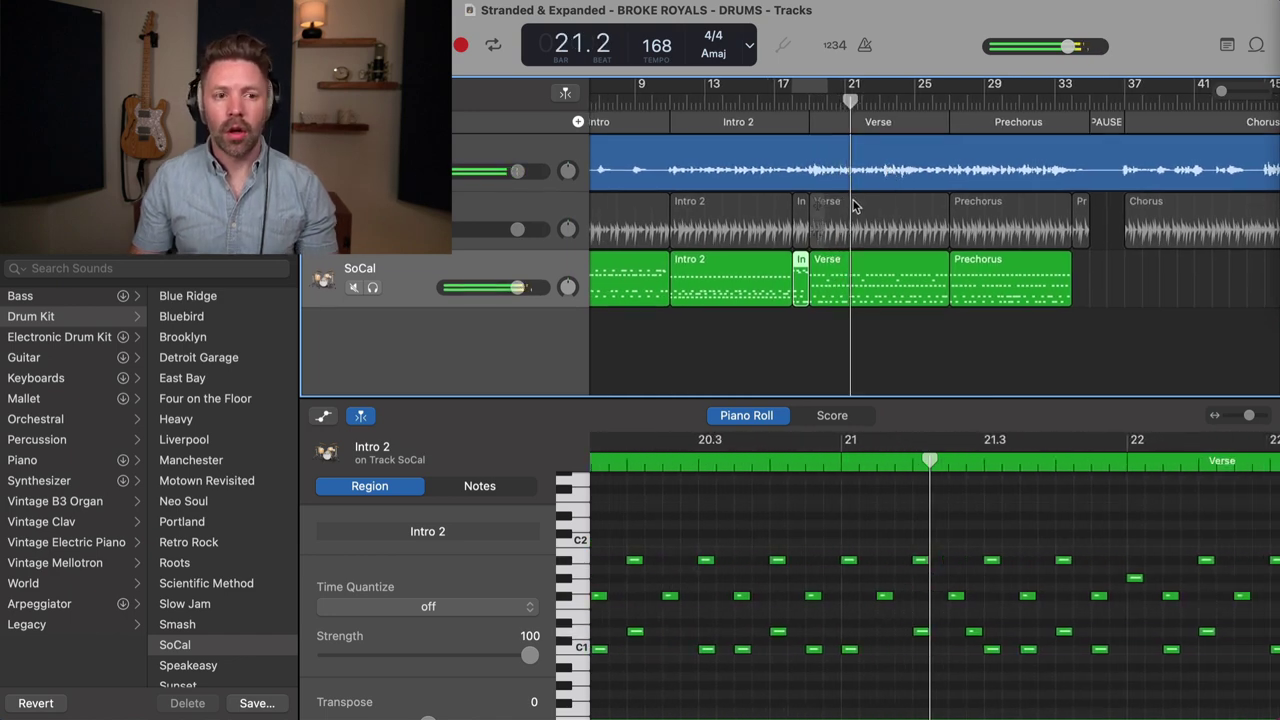
key("ctrl+s")
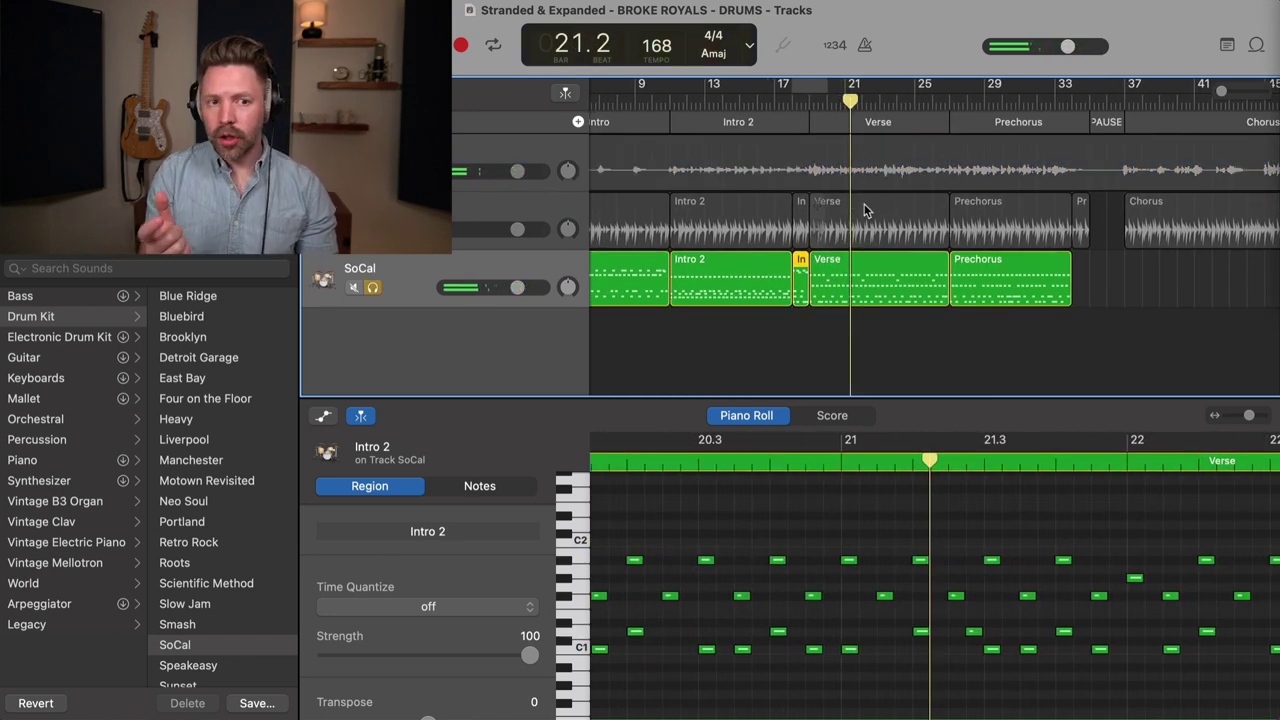
key("ctrl+s")
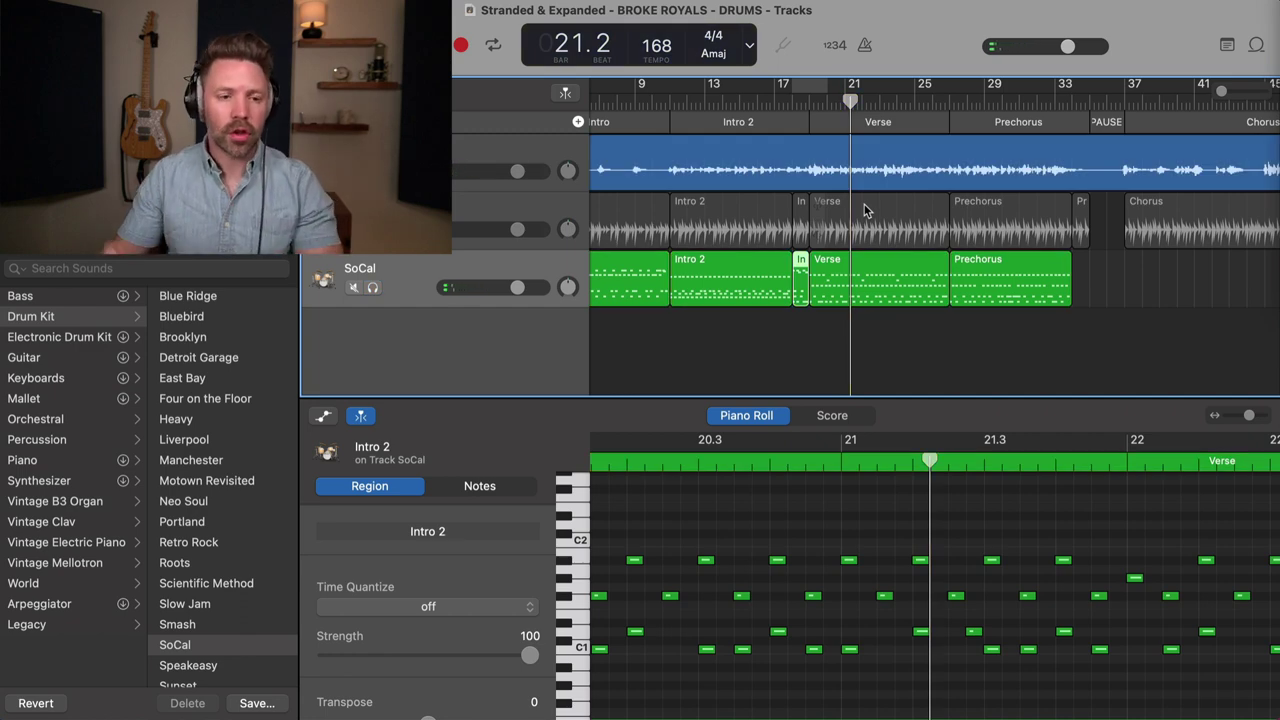
Audition the bar-18 SoCal fill by playing from the end of bar 17 into the Verse.
scroll(760, 560, "left", 10)
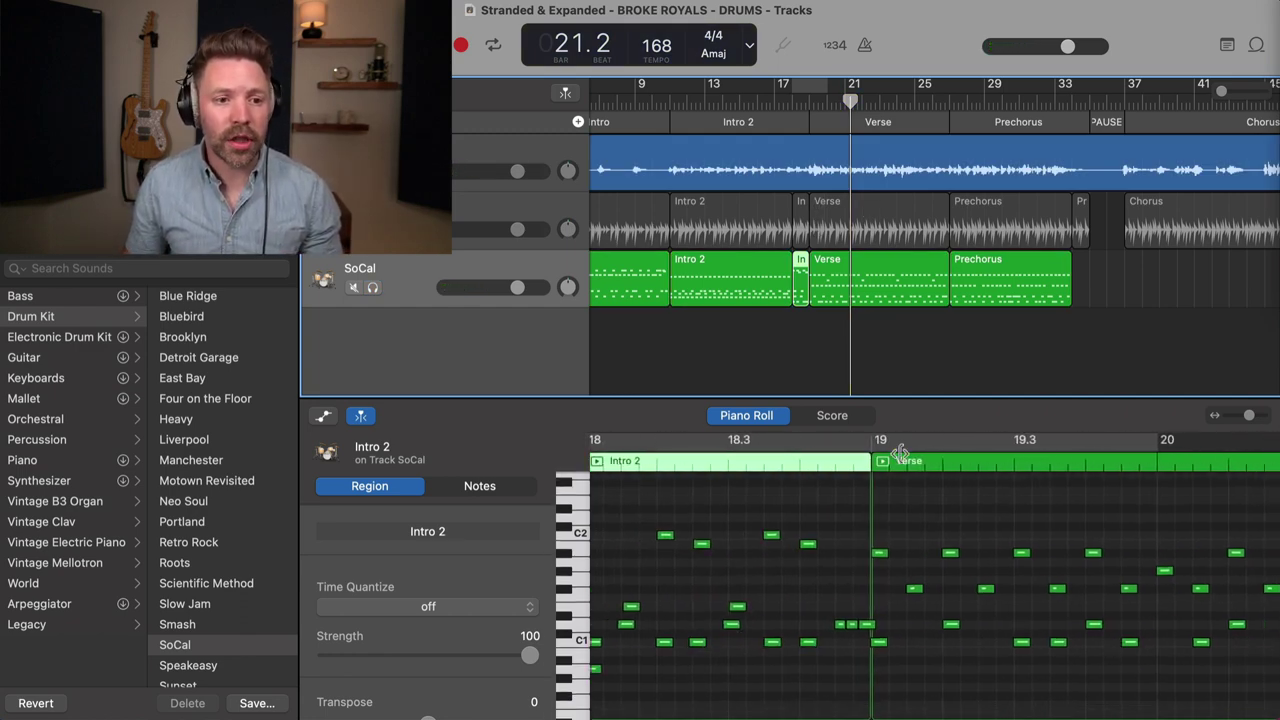
left_click(821, 467)
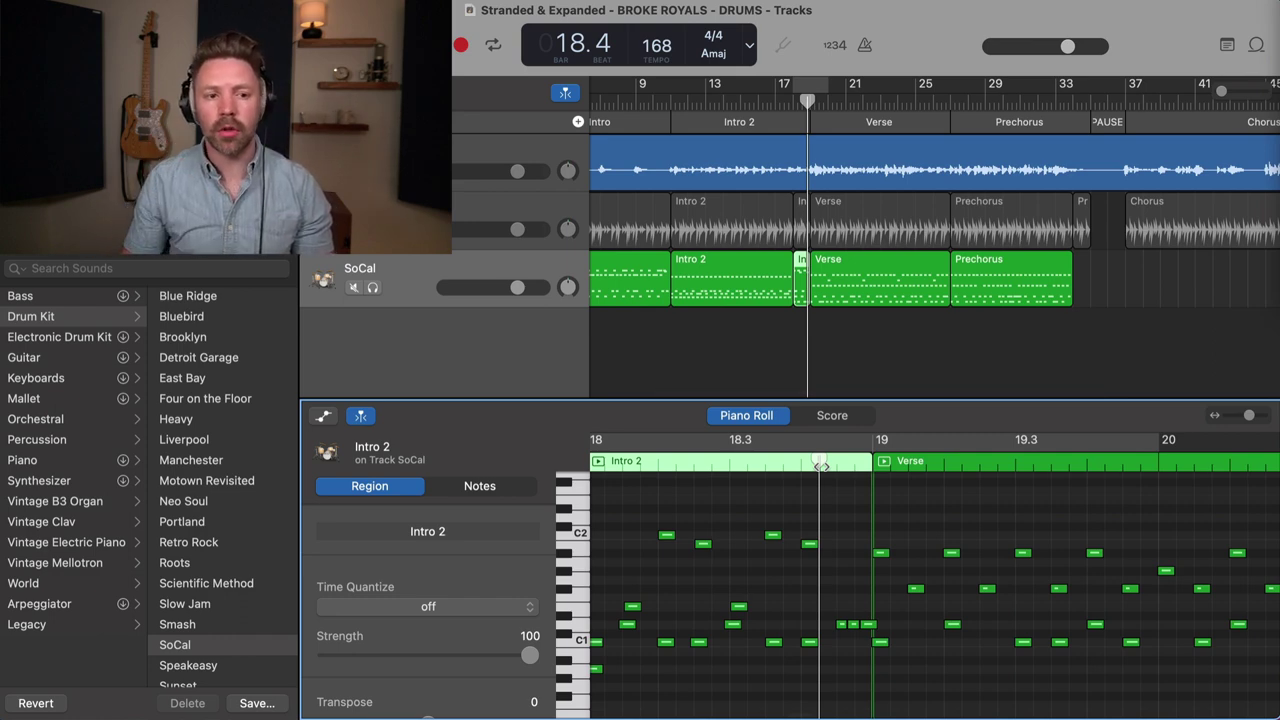
scroll(842, 516, "right", 1)
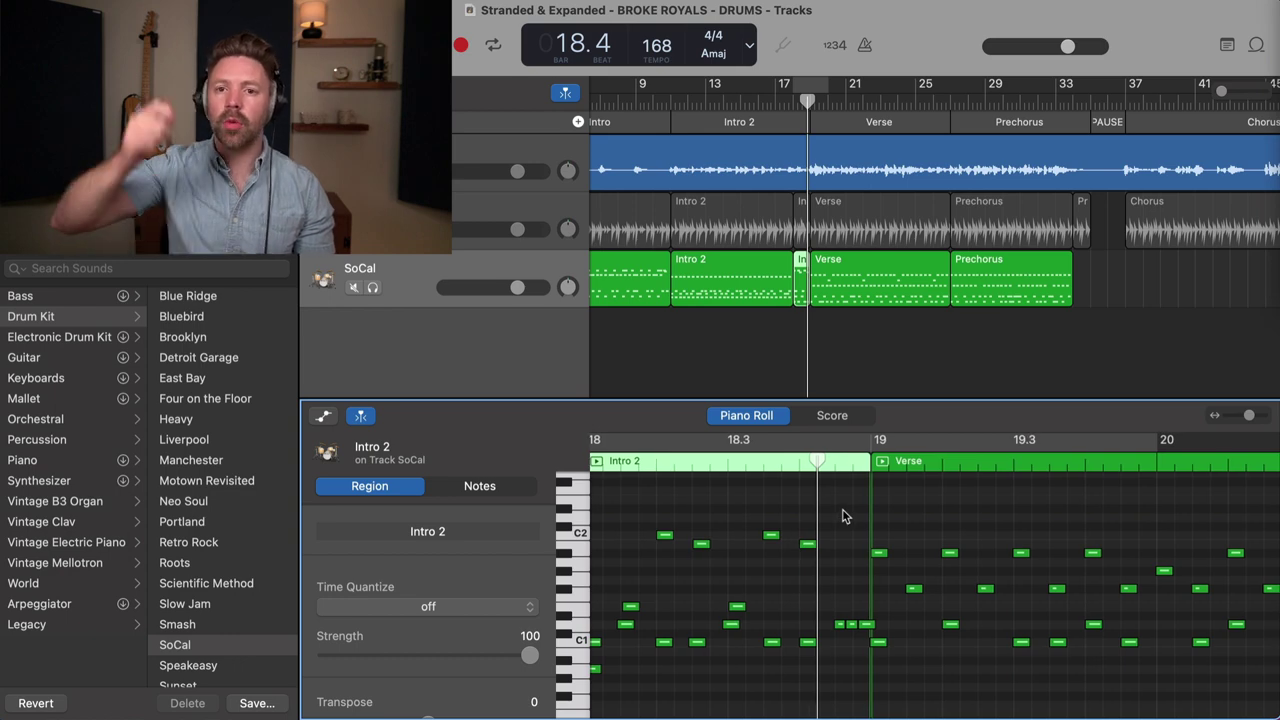
scroll(842, 516, "left", 5)
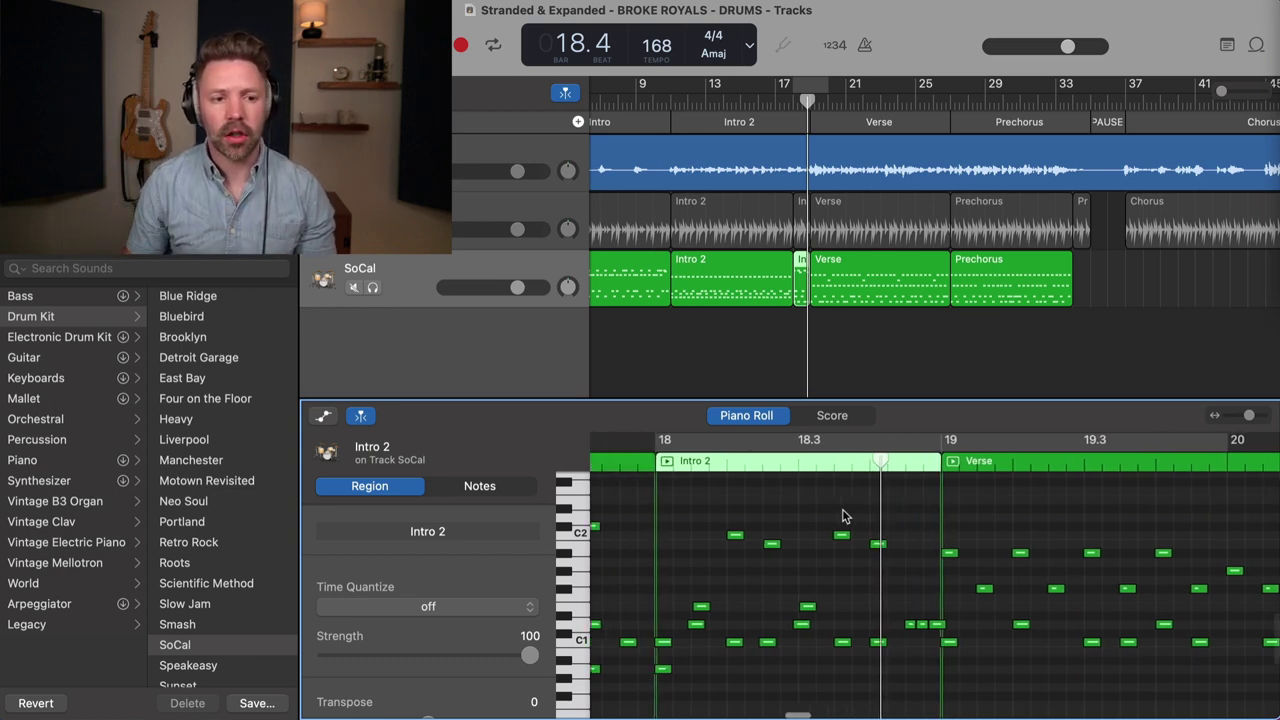
left_click(776, 466)
left_click(613, 470)
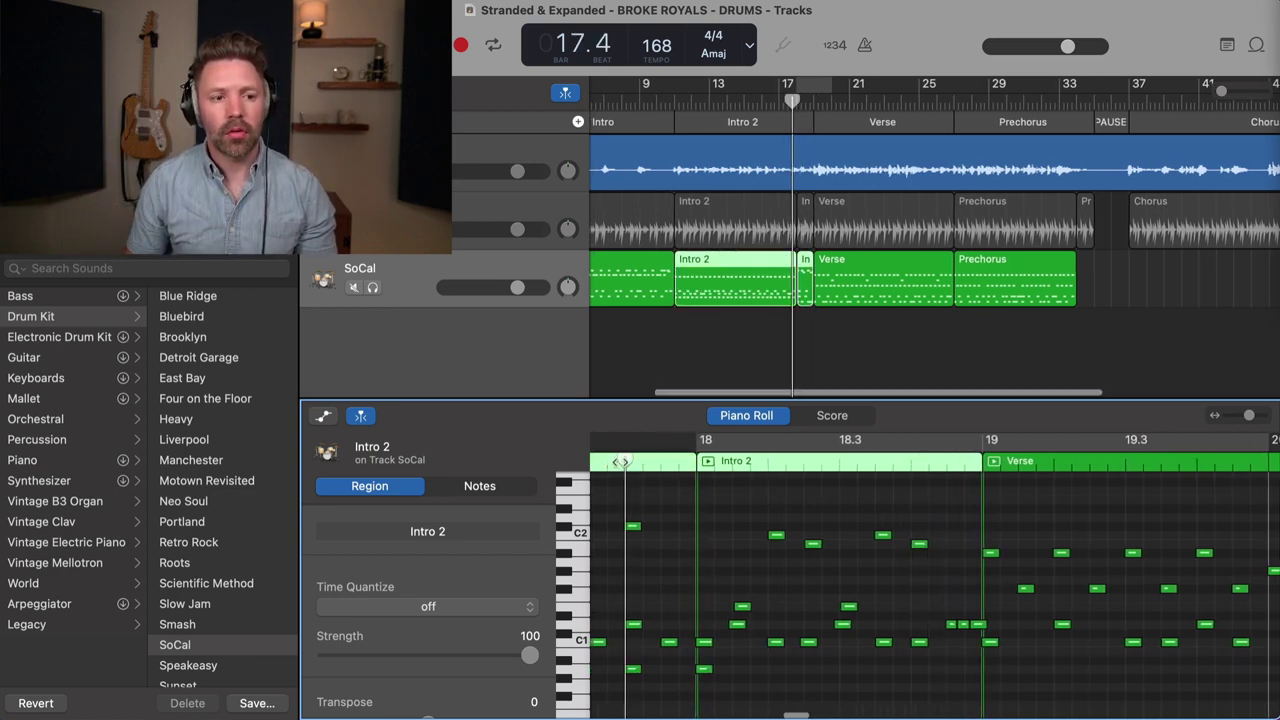
key("space")
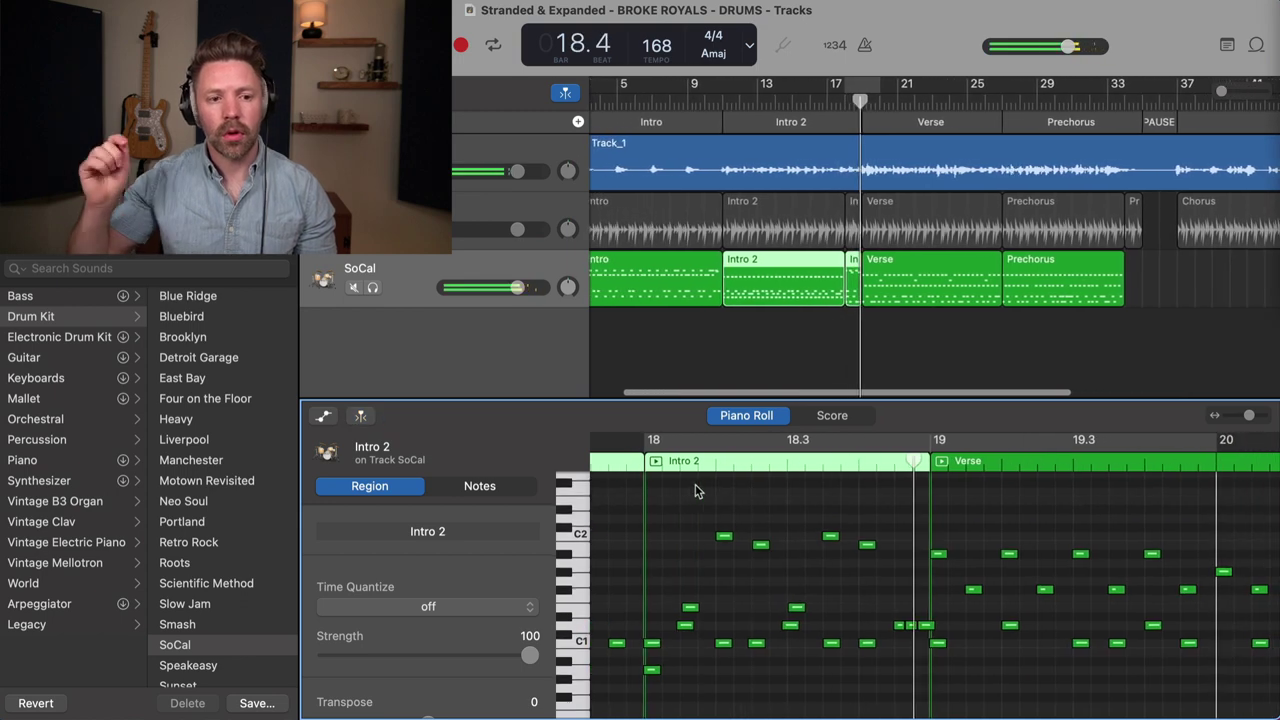
key("space")
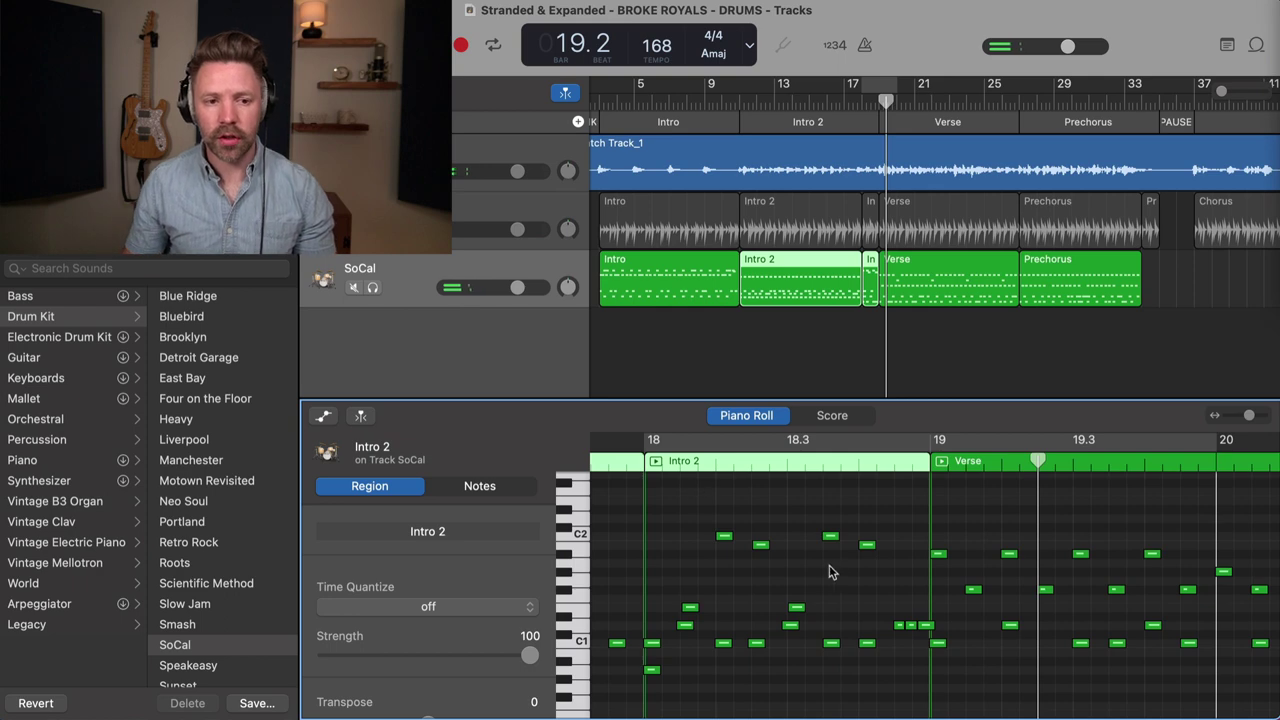
Replay the end of the bar-18 fill into the first beats of the Verse.
scroll(905, 559, "right", 1)
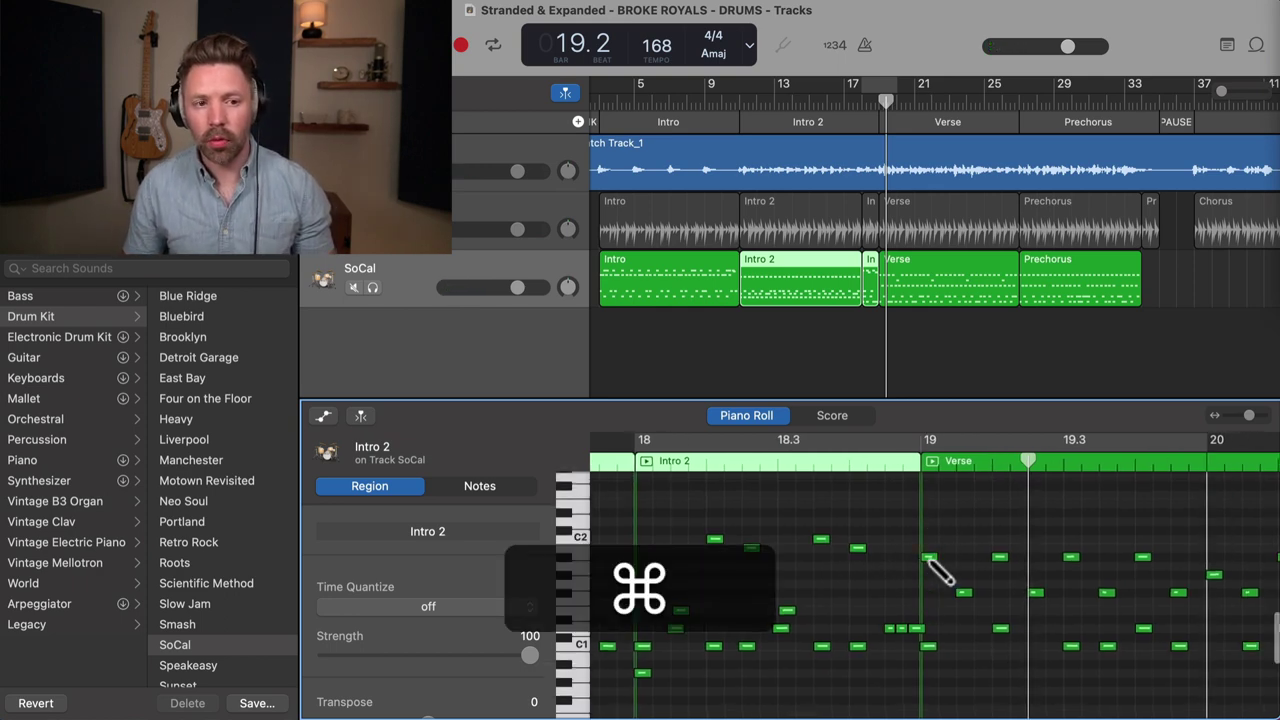
scroll(943, 571, "right", 5)
scroll(930, 572, "right", 1)
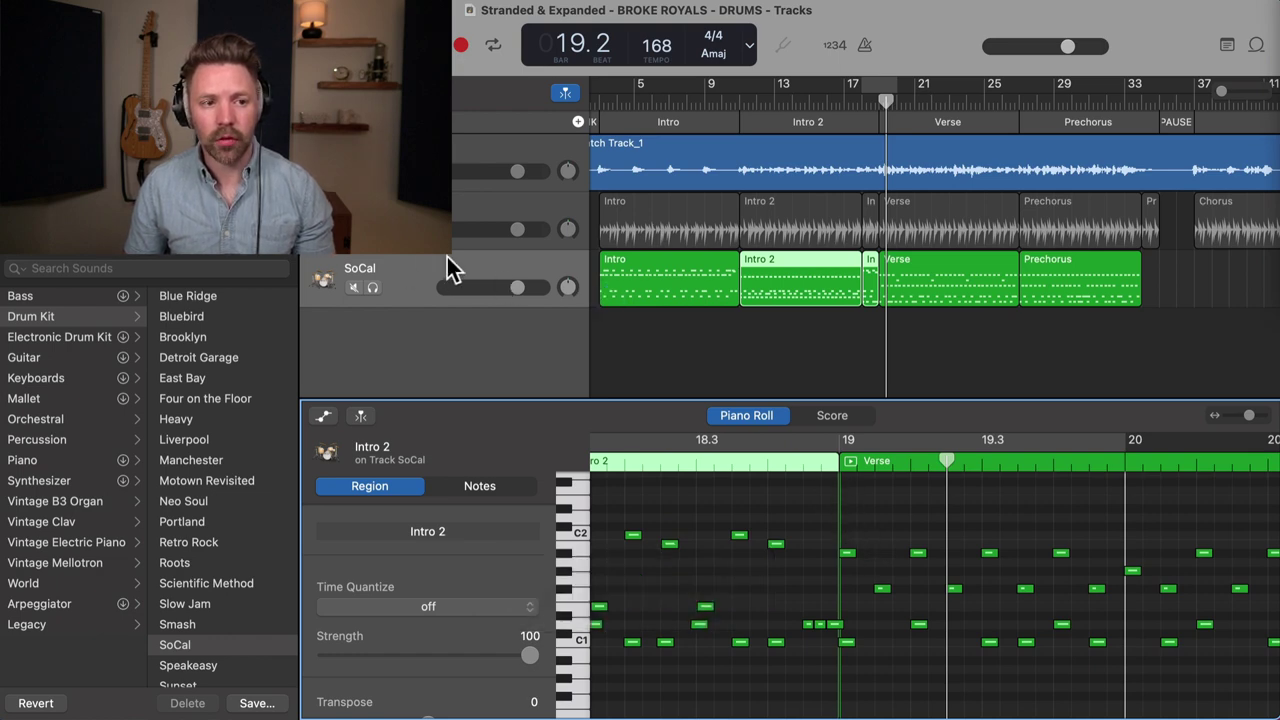
left_click(795, 449)
key("space")
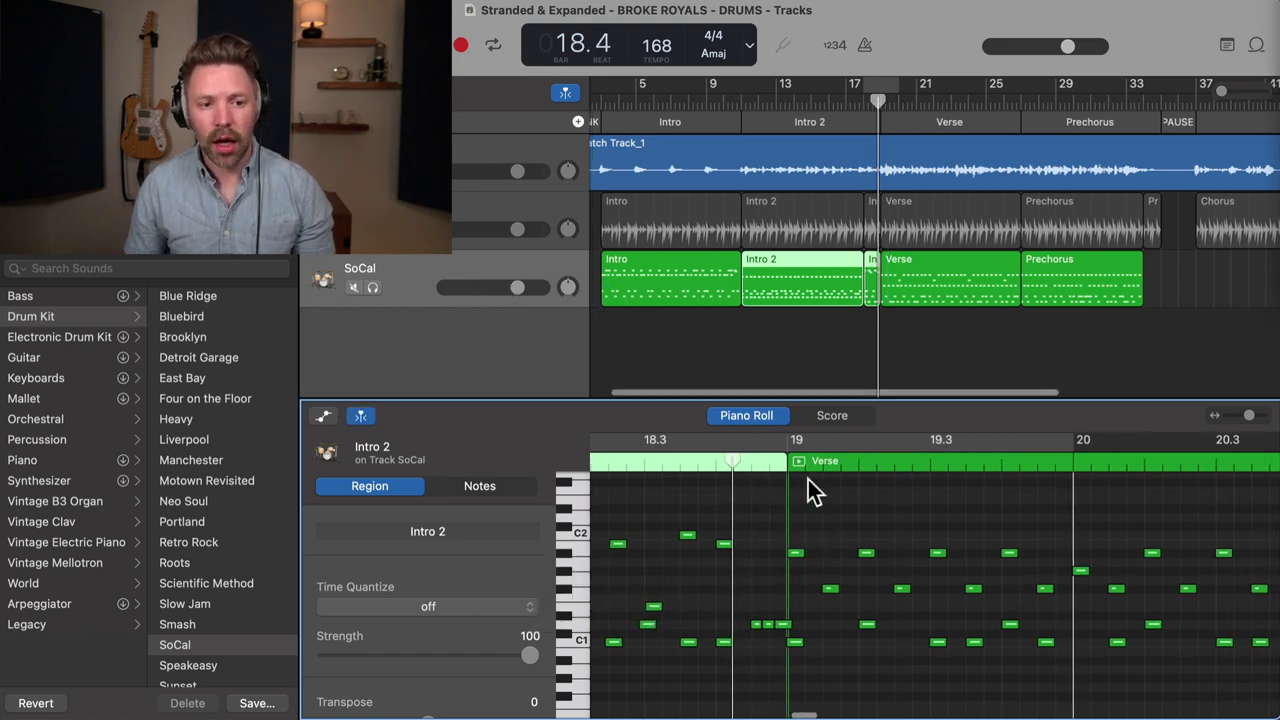
Audition the kit sounds around and above C2 on the Piano Roll keyboard to find a crash cymbal.
scroll(568, 537, "up", 2)
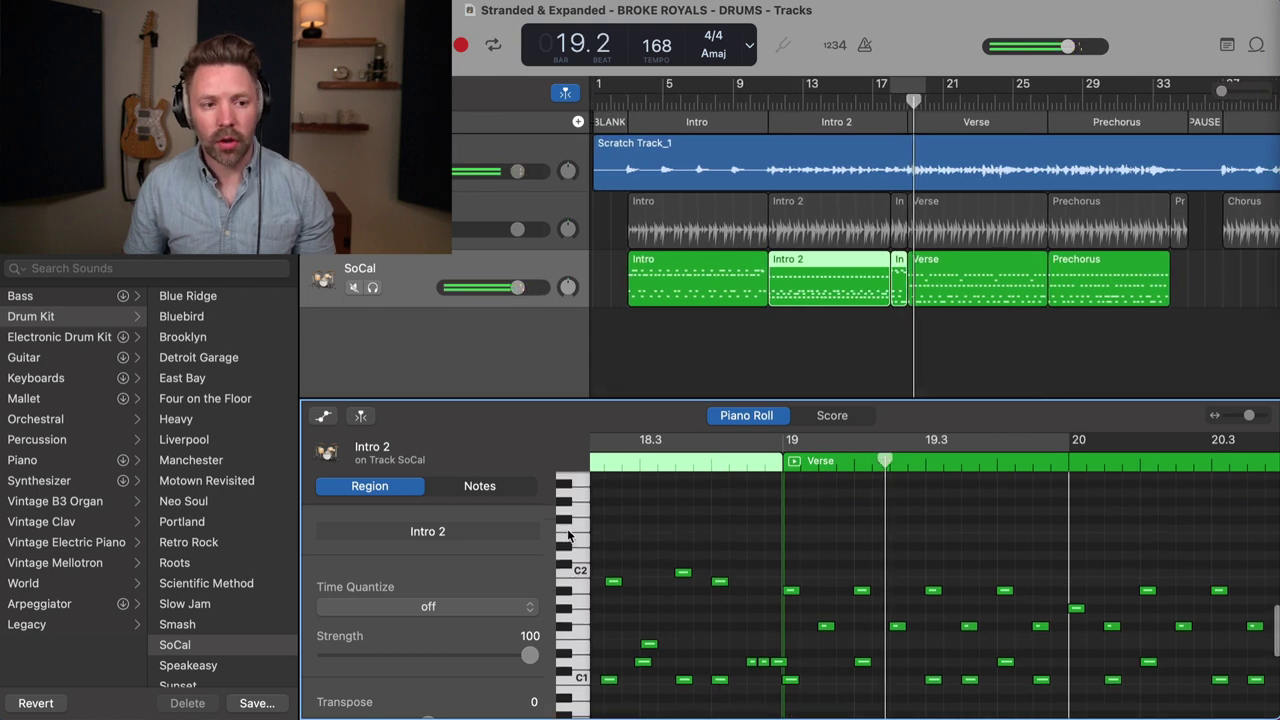
key("super+a")
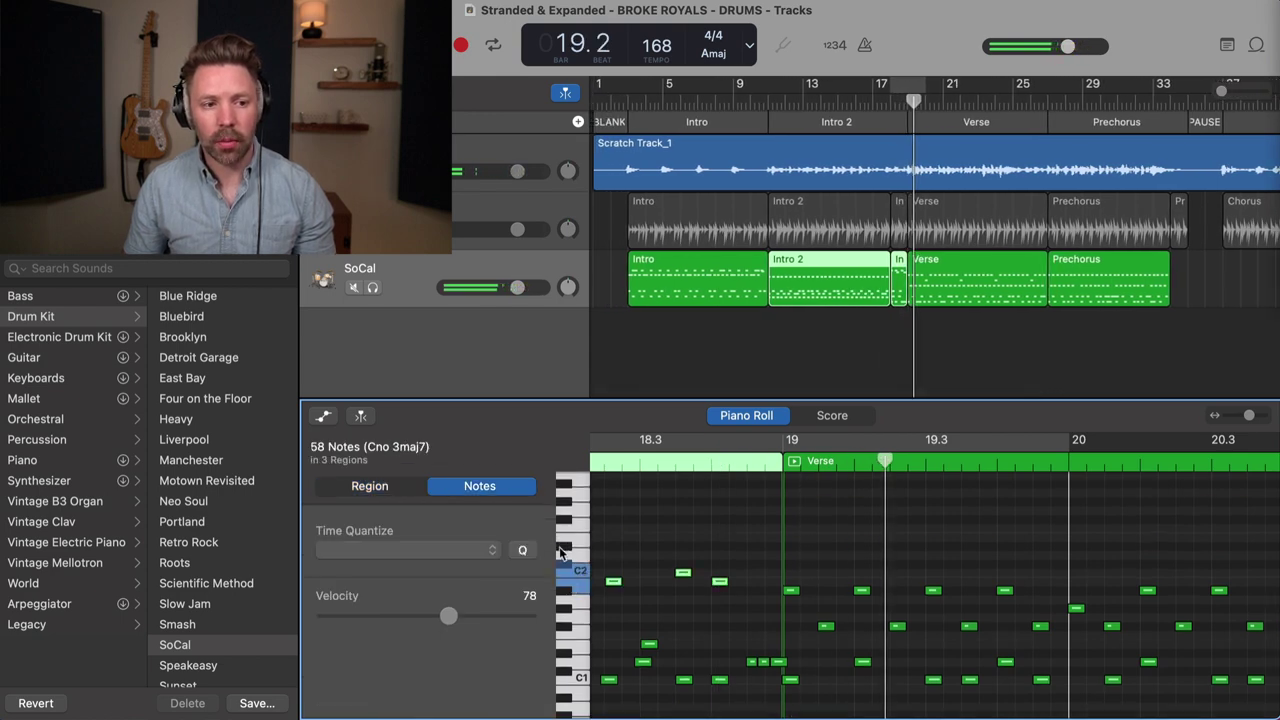
left_click(566, 549)
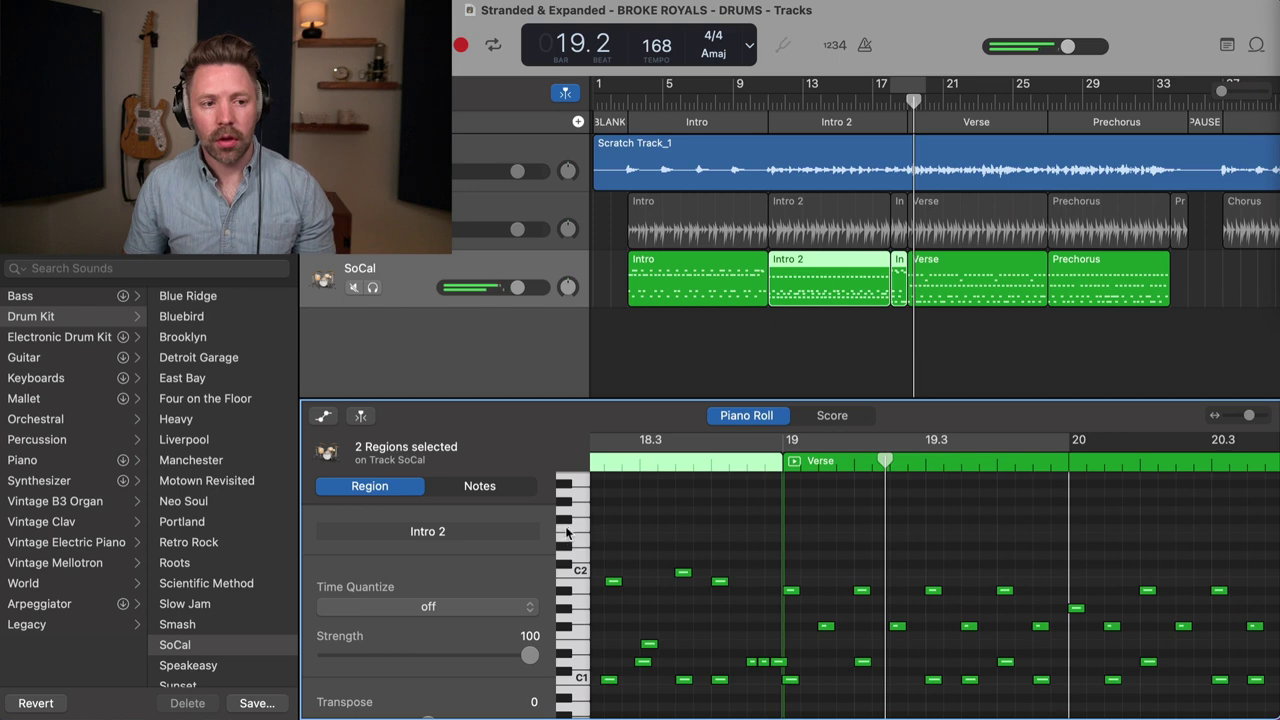
left_click(566, 495)
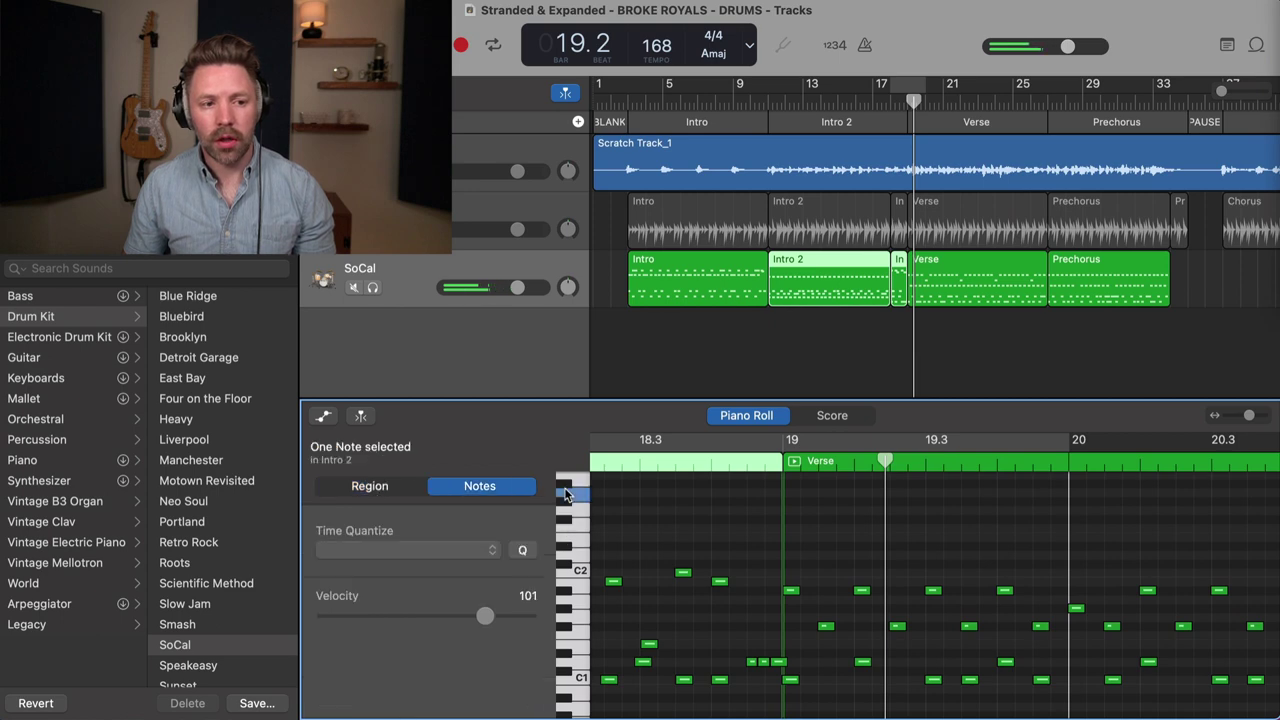
left_click(565, 546)
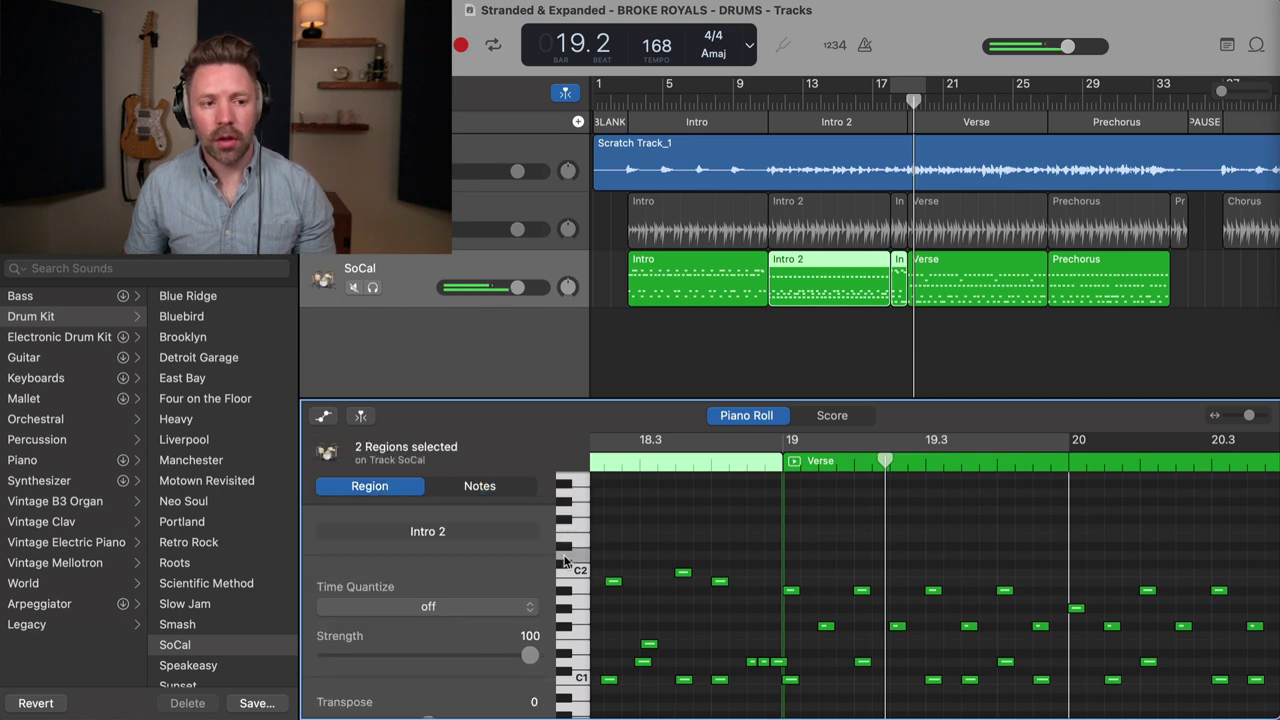
left_click(565, 566)
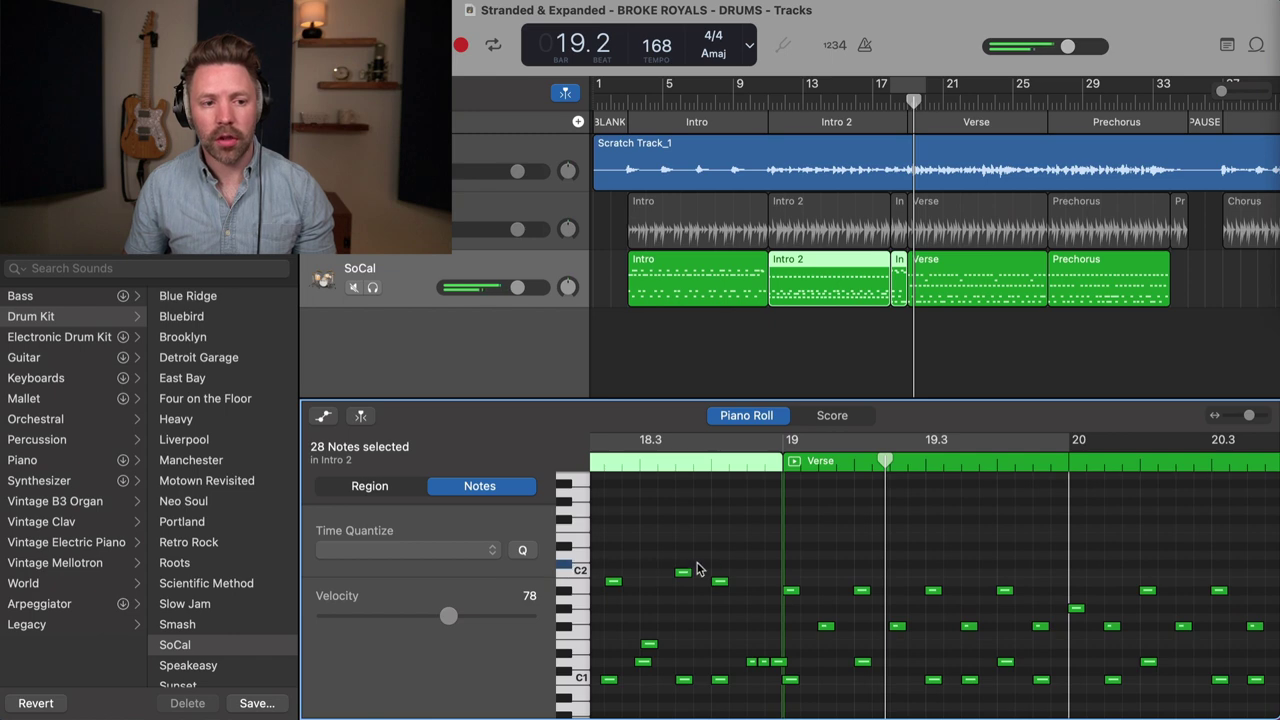
Add a crash note just above C2 at the start of bar 19 in the Verse region, set its velocity to 101, and play the transition.
left_click(791, 567)
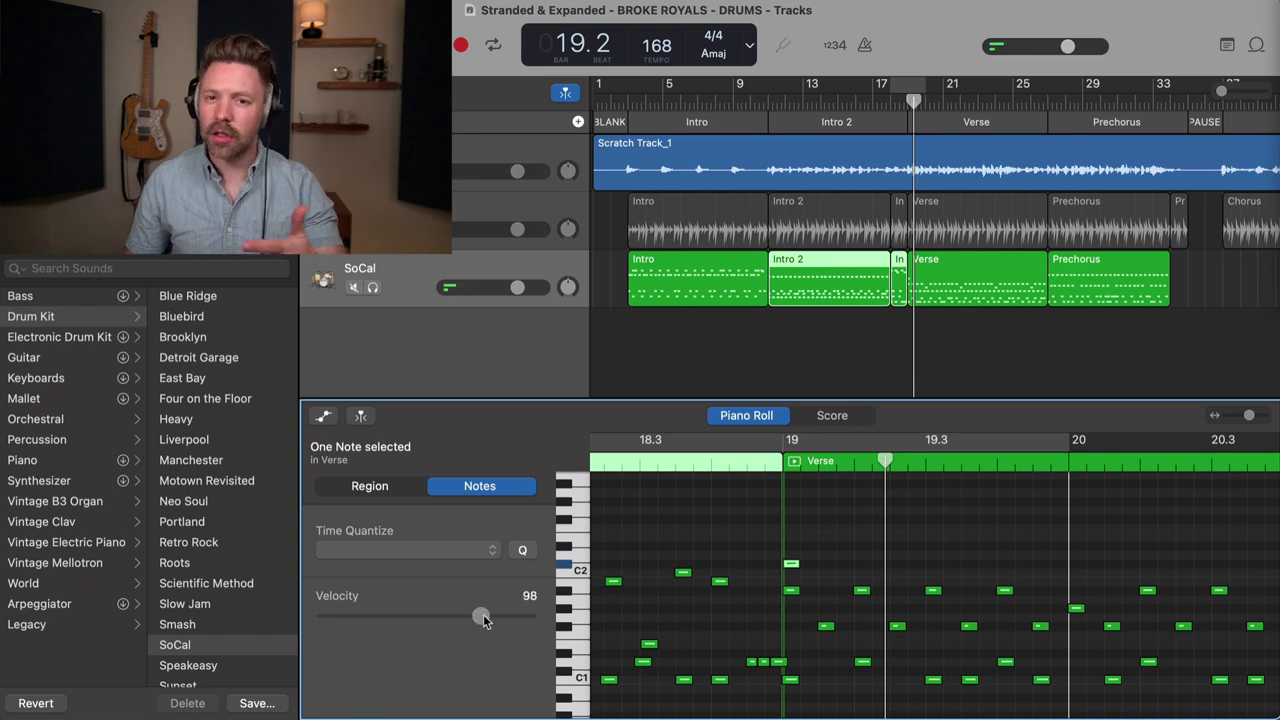
left_click_drag(483, 620, 489, 619)
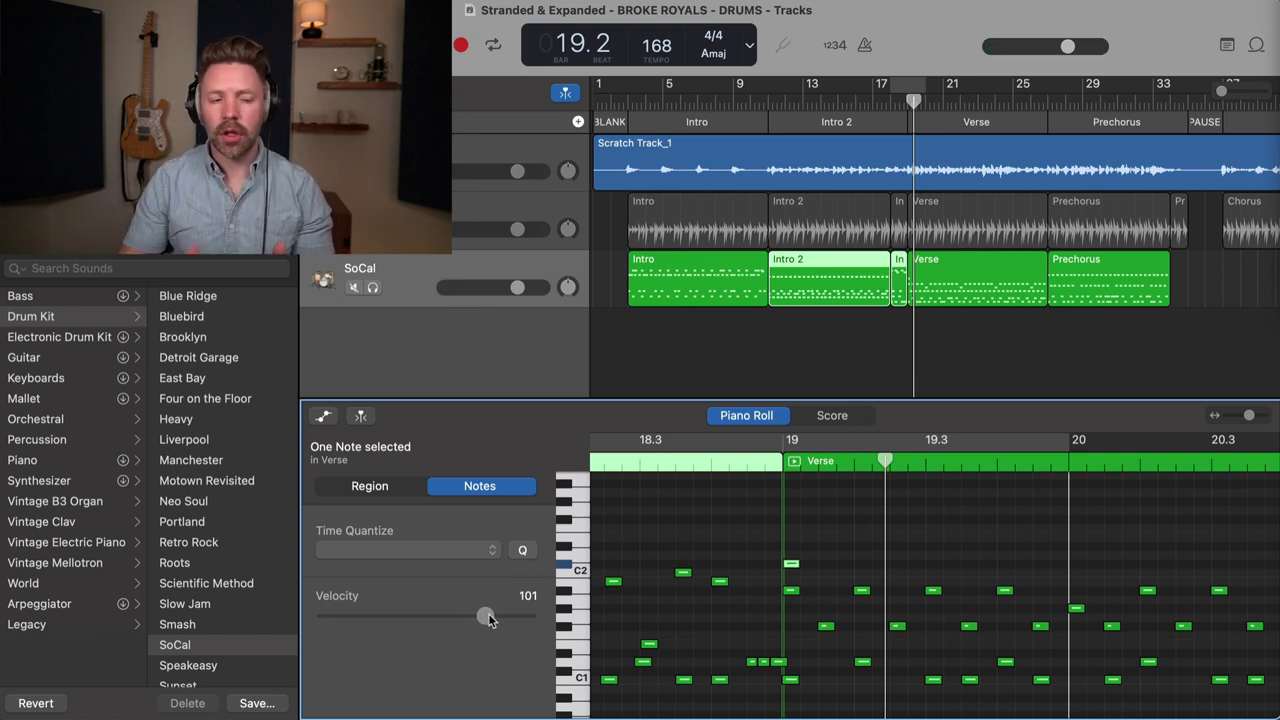
left_click(712, 474)
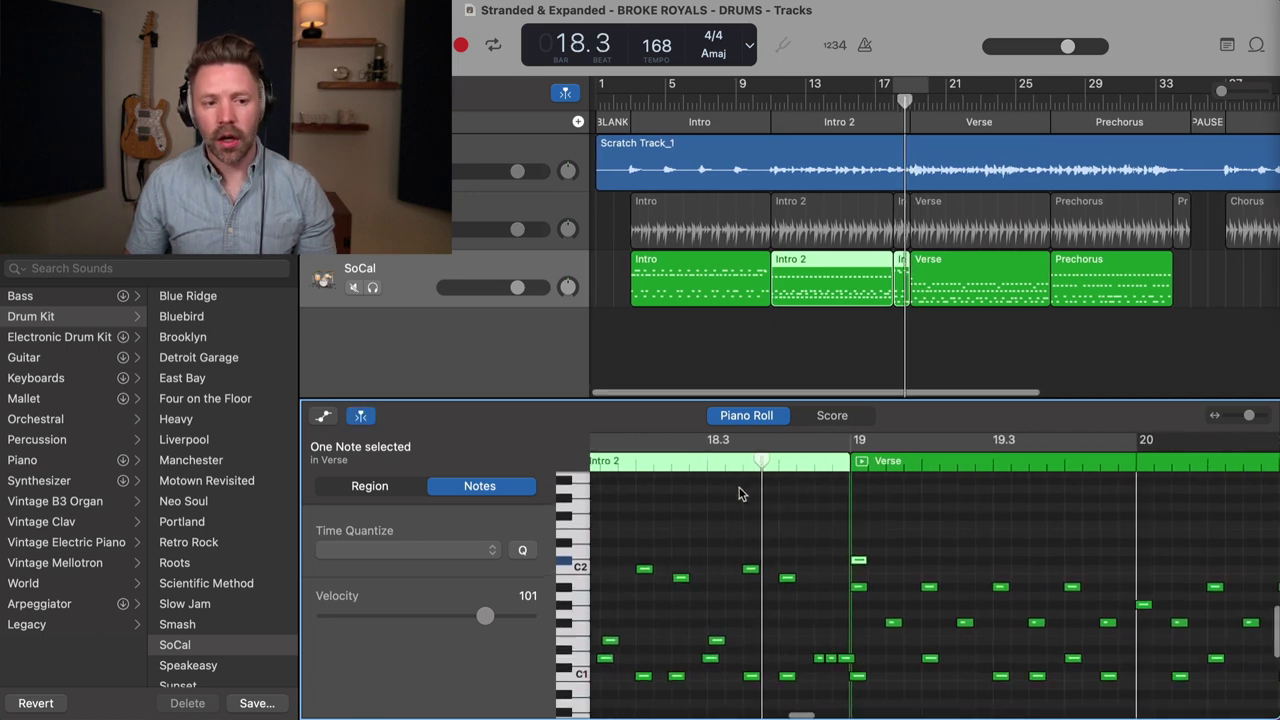
key("space")
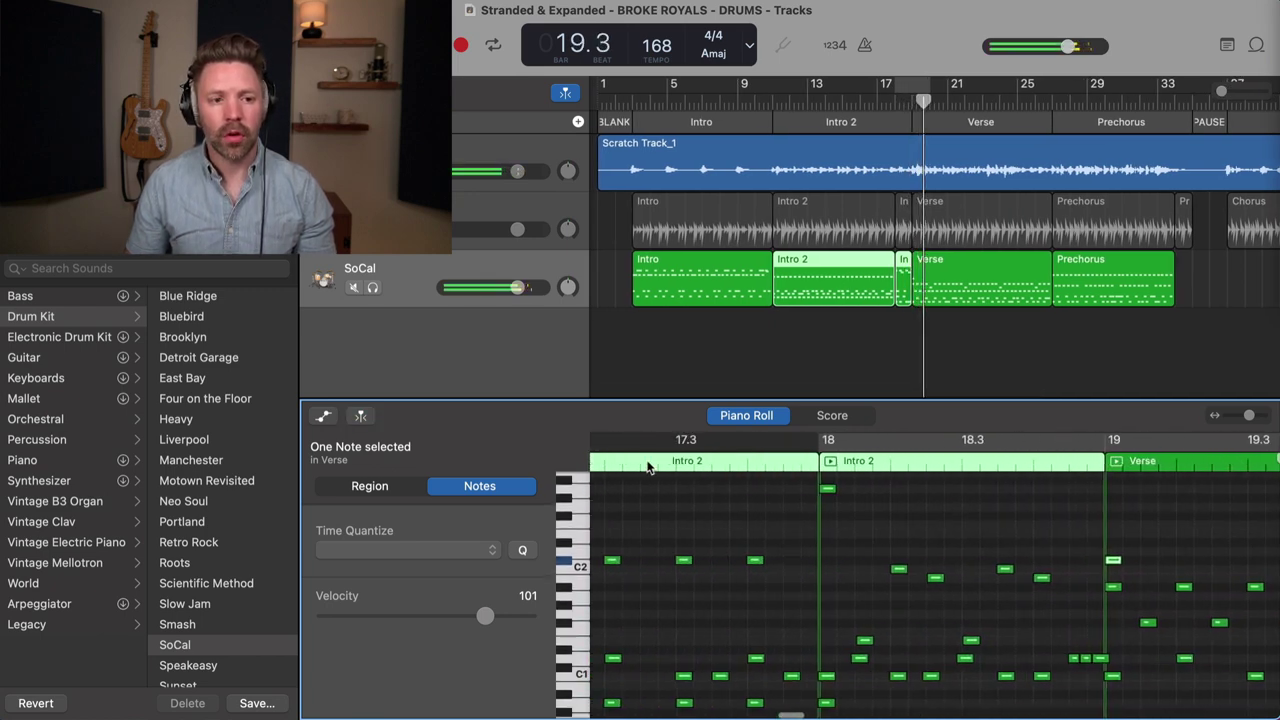
left_click(740, 462)
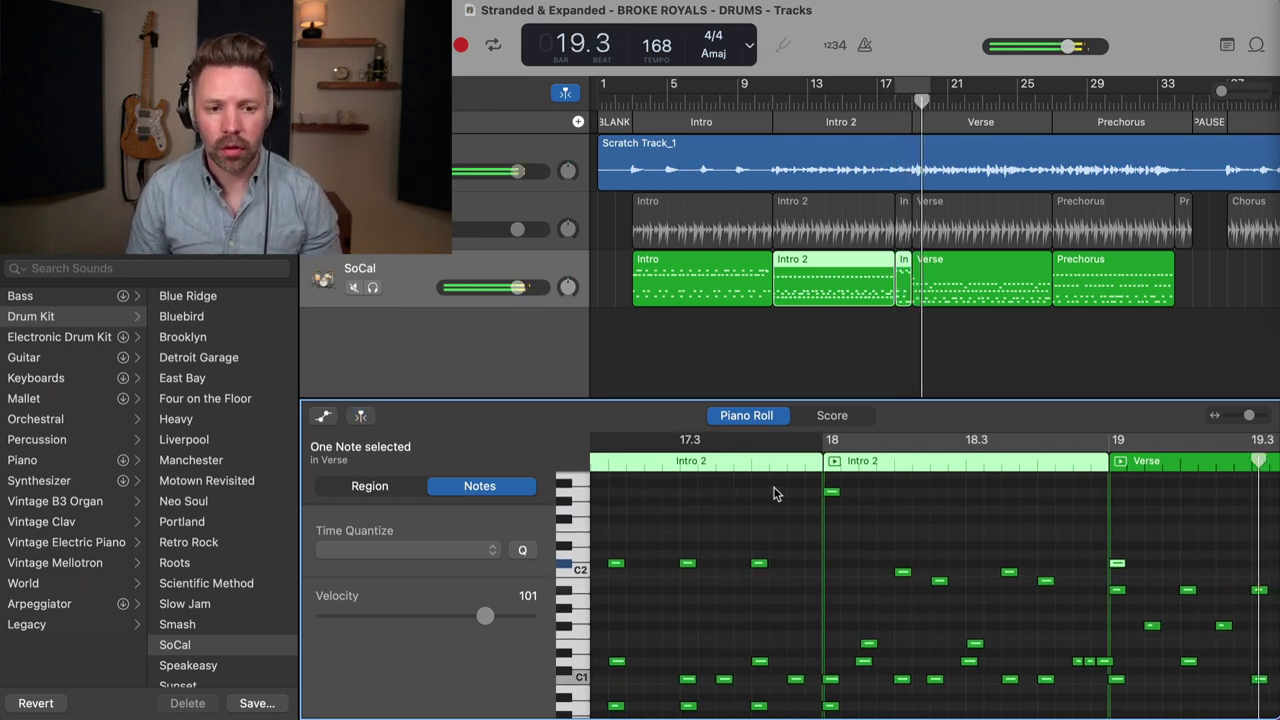
Try two extra tom notes late in the bar-18 fill, lower the second one's pitch, audition the result, and remove them.
scroll(780, 493, "right", 2)
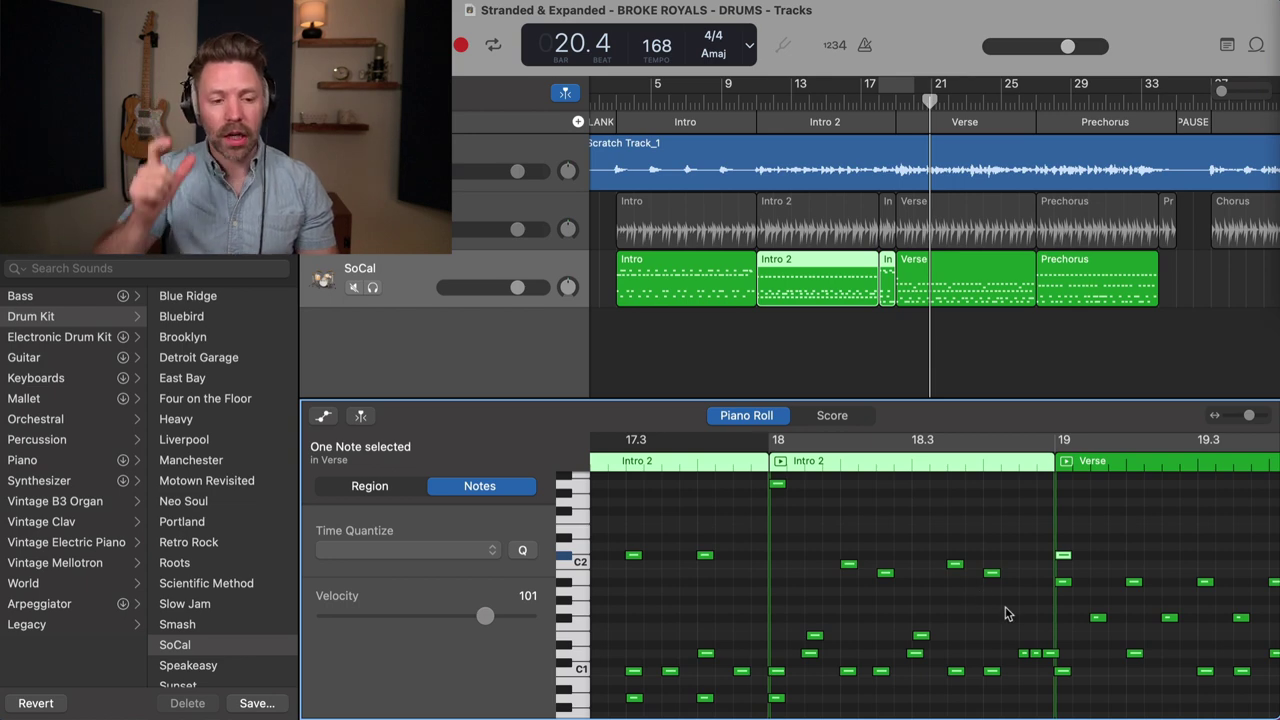
scroll(1007, 614, "down", 3)
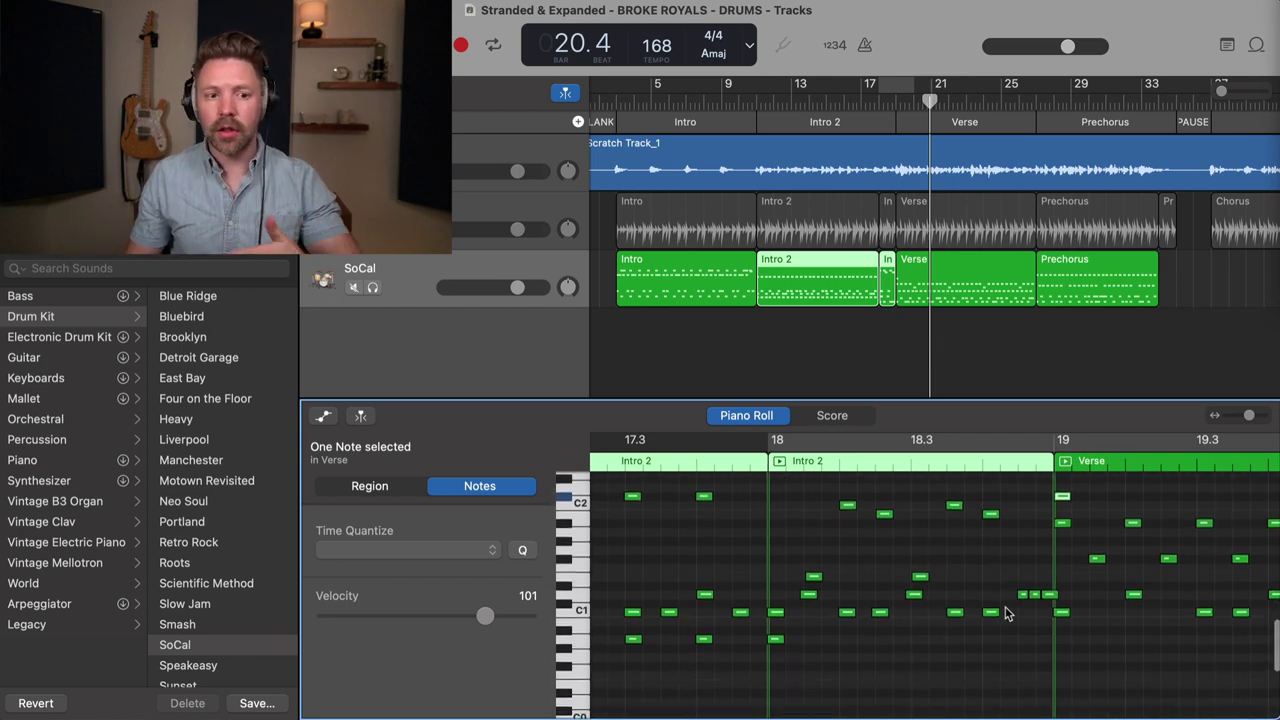
scroll(890, 609, "up", 1)
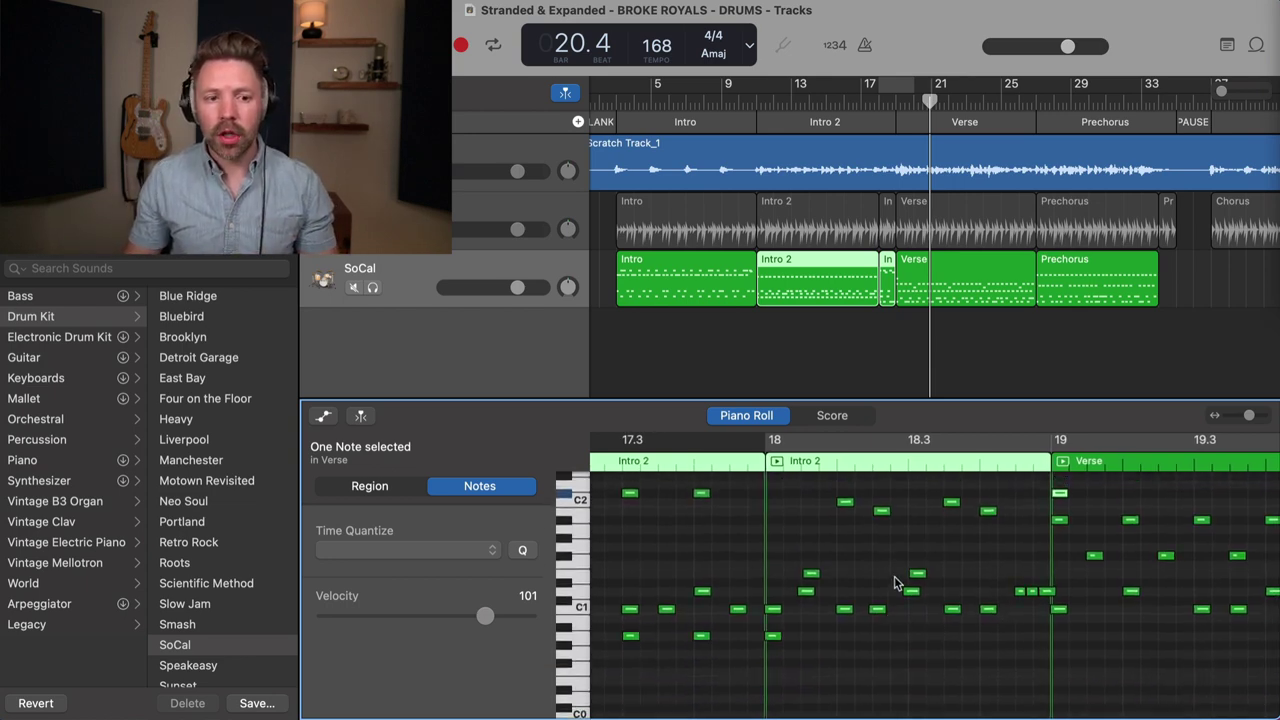
left_click(917, 575)
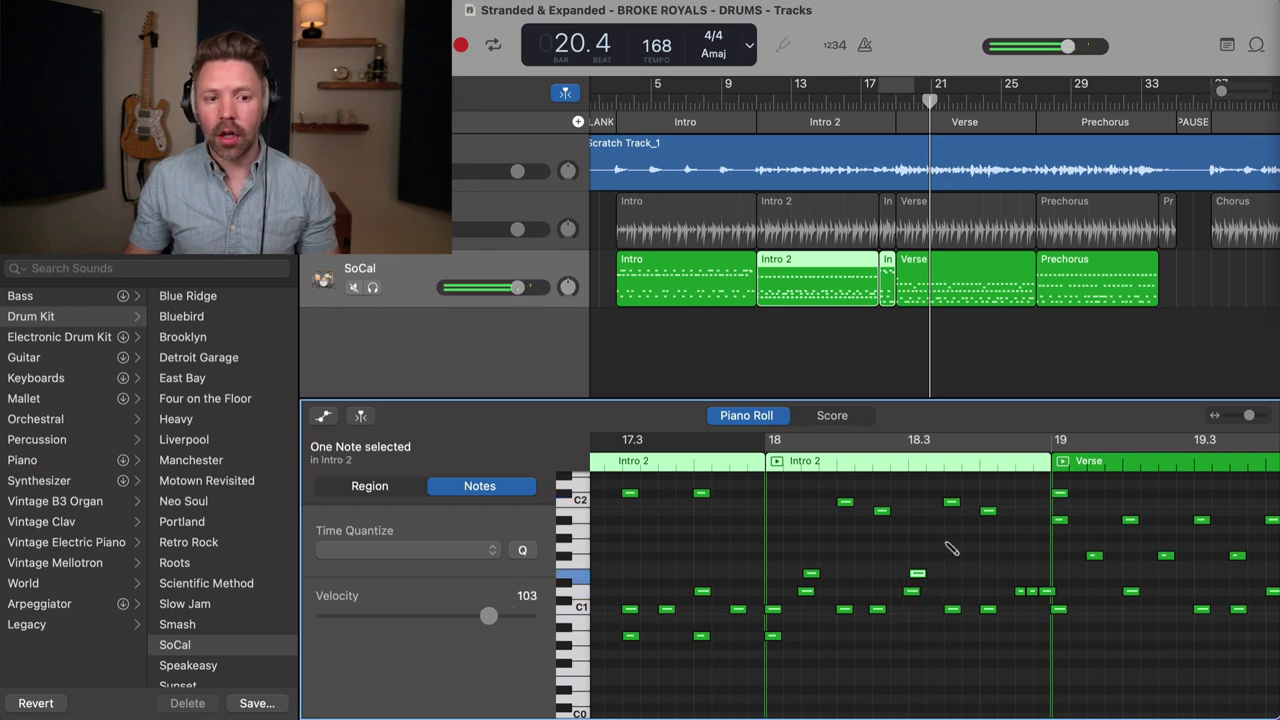
left_click(952, 547)
left_click(988, 556)
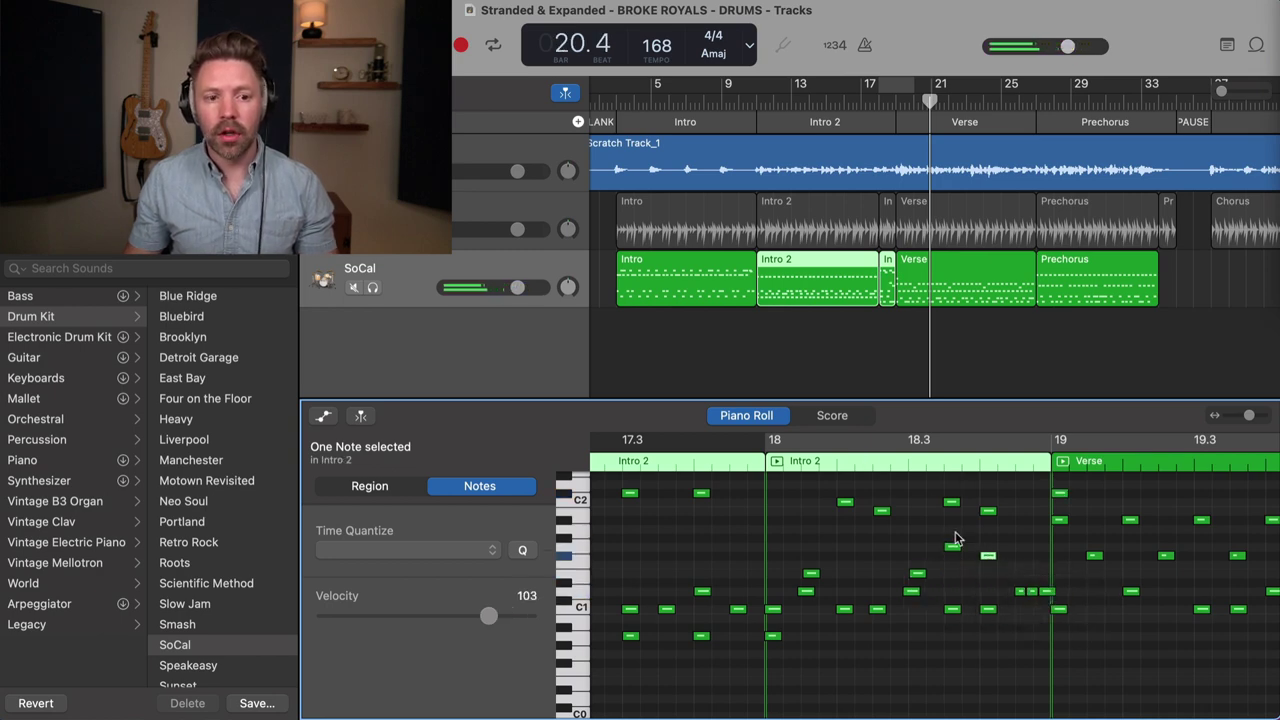
left_click_drag(988, 556, 988, 568)
left_click(871, 463)
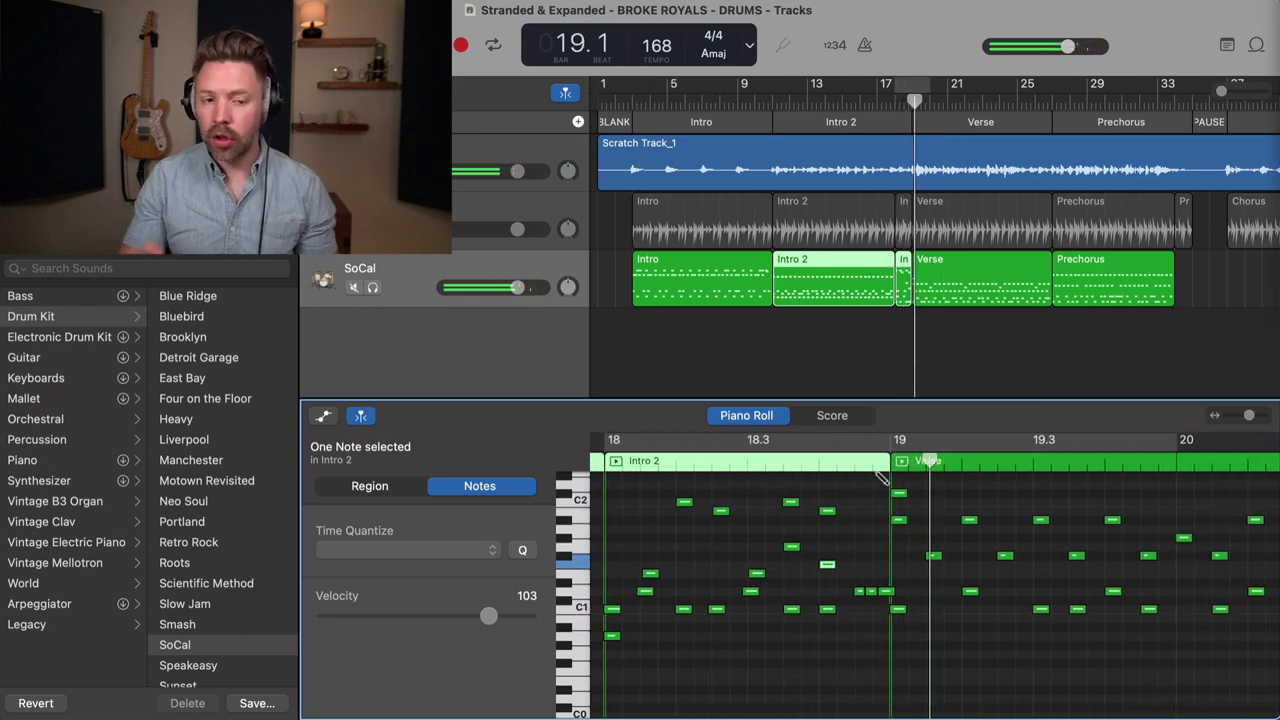
key("Delete")
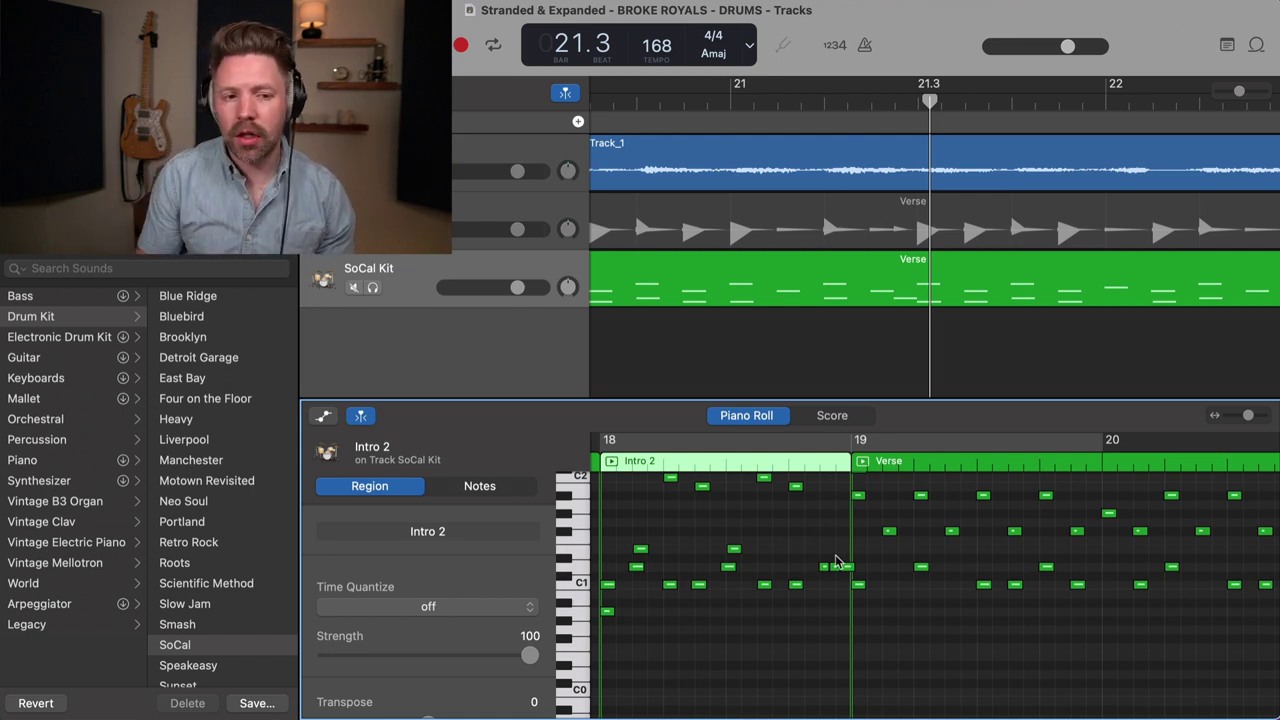
Play the SoCal Kit track from beat 1 of bar 18 through the fill into the Verse.
scroll(838, 562, "left", 1)
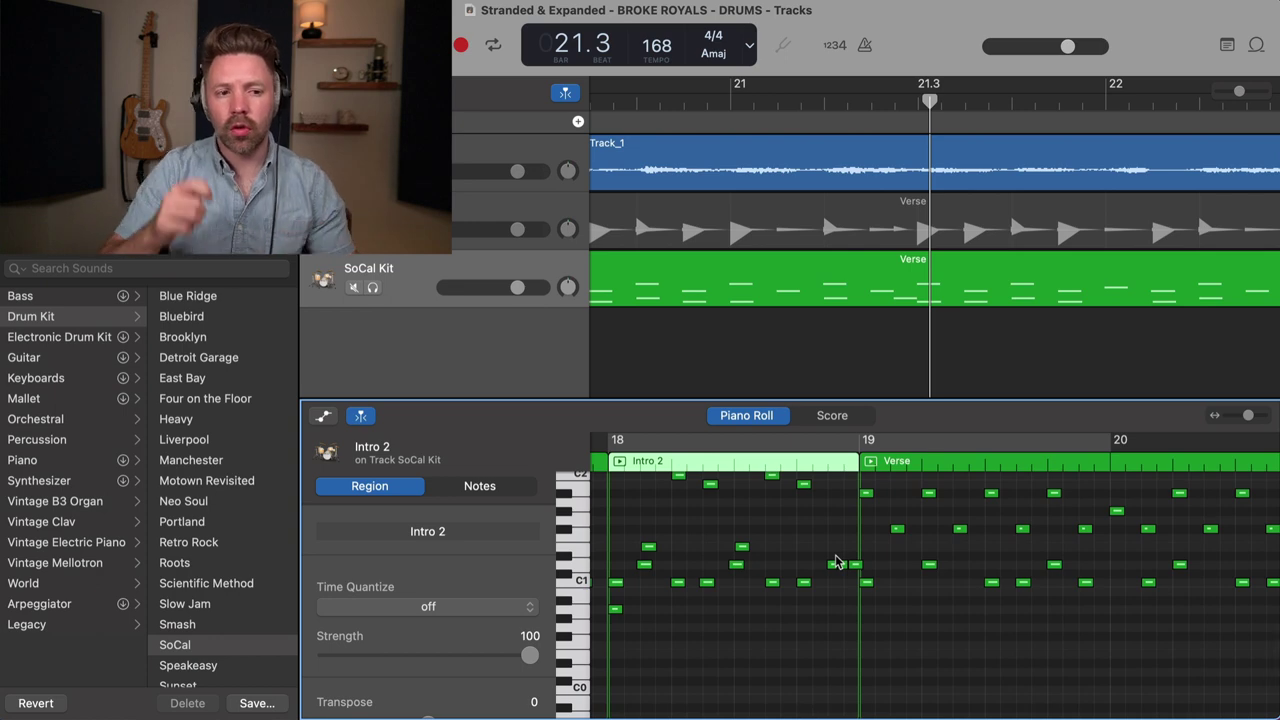
left_click(655, 446)
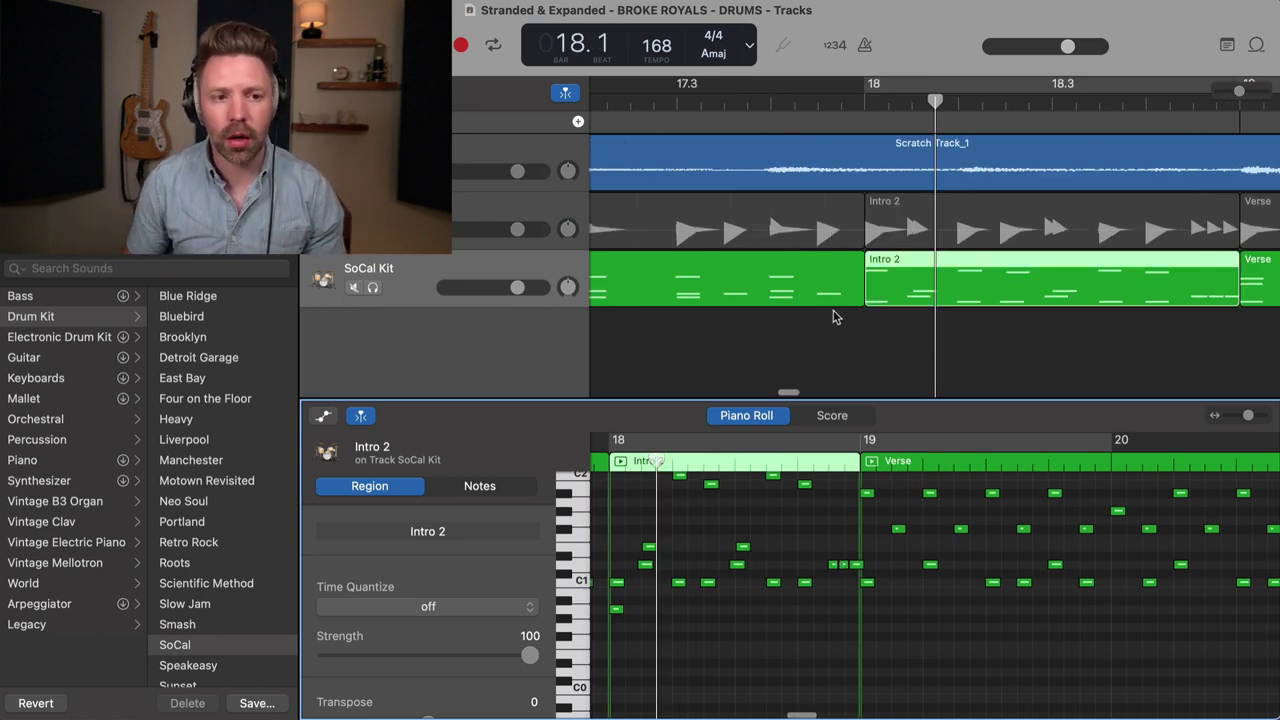
key("space")
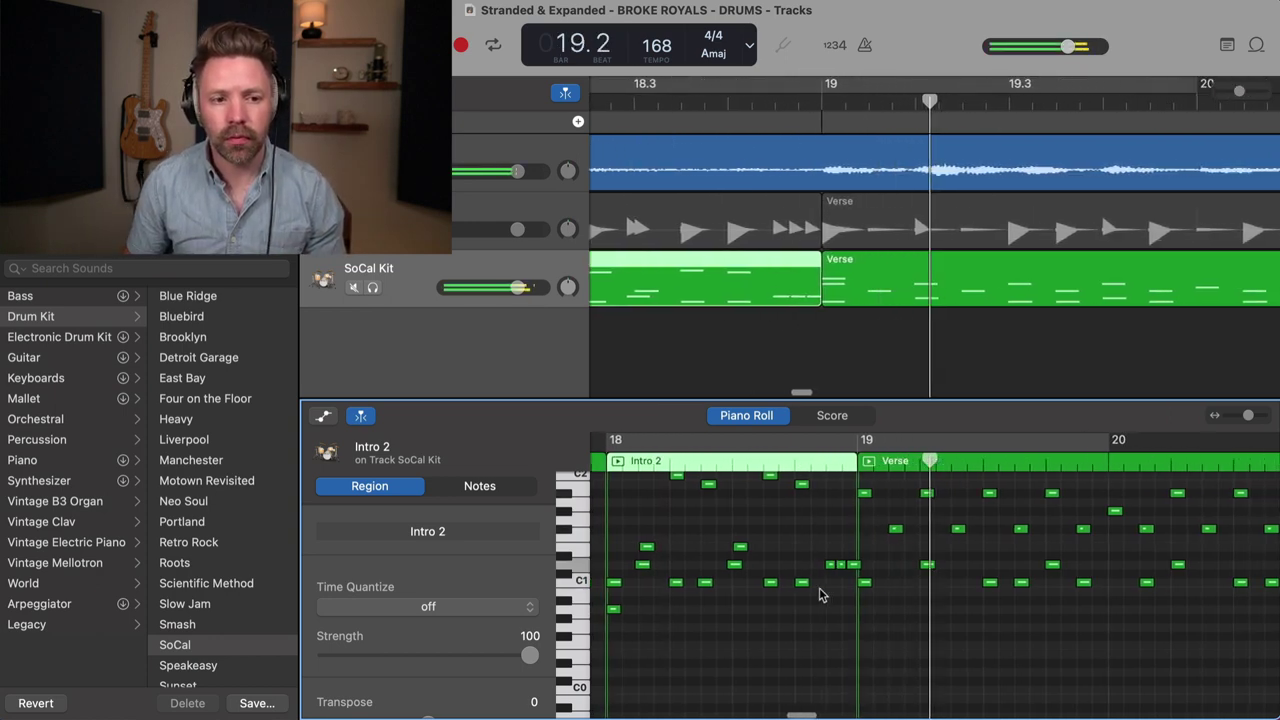
Stop playback and replace the three closely spaced D1 notes ending bar 18 with a single D1 note at velocity 111.
key("space")
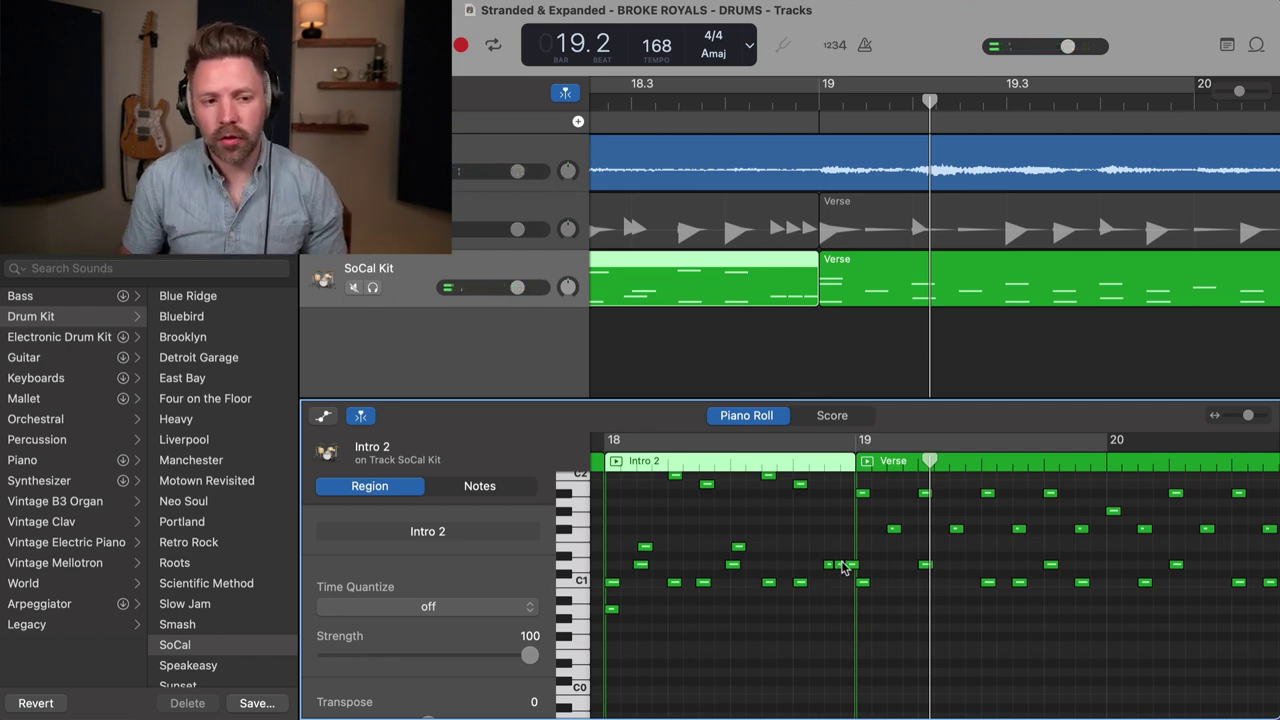
mouse_move(840, 563)
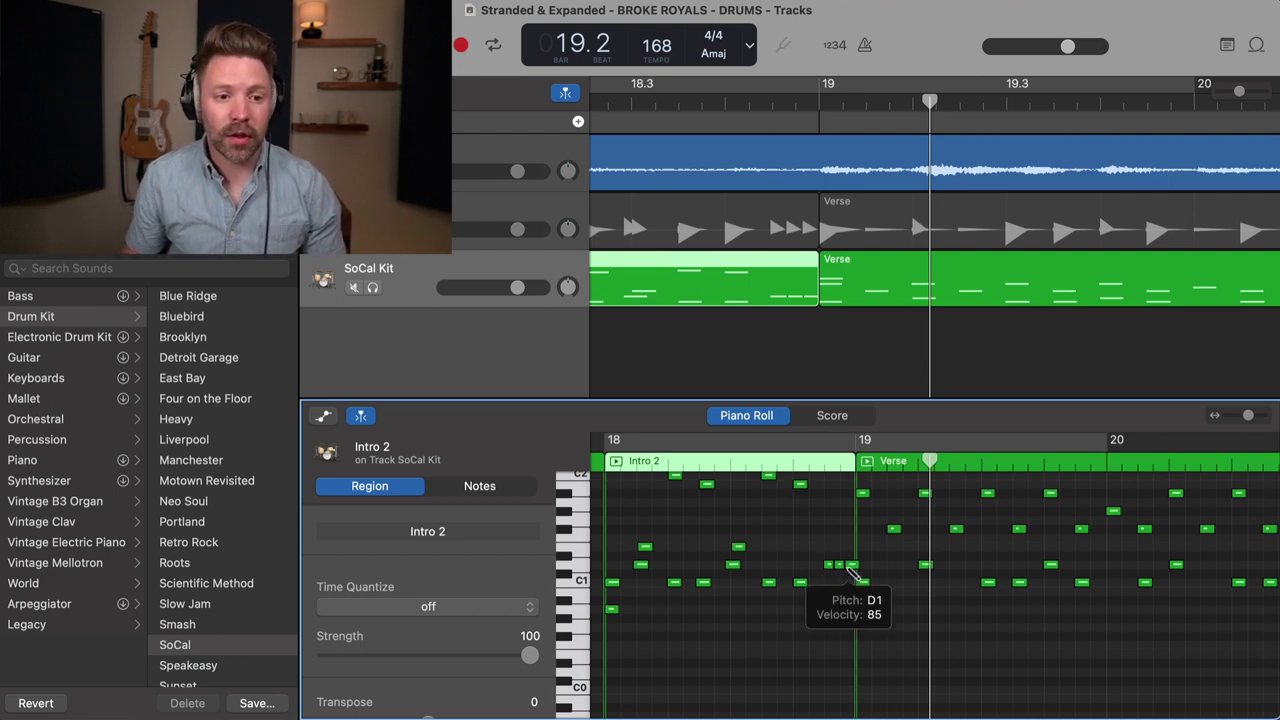
left_click(850, 567)
left_click(820, 557)
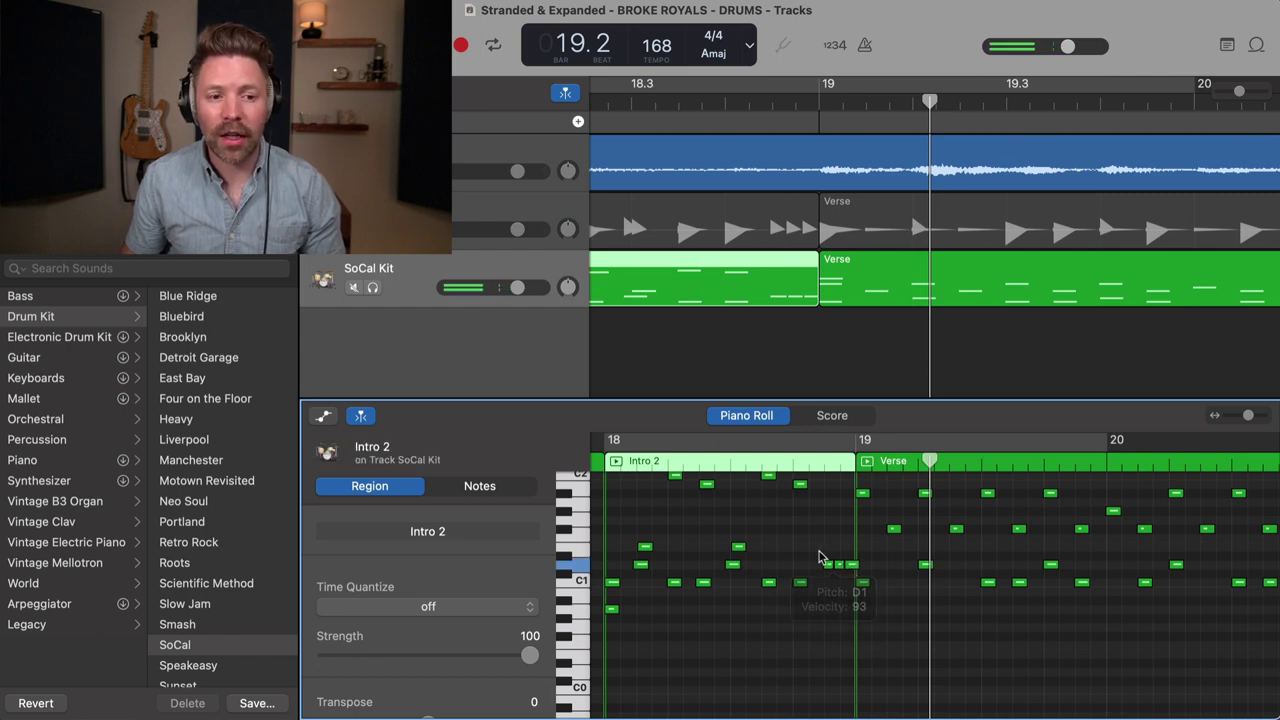
left_click_drag(820, 557, 858, 585)
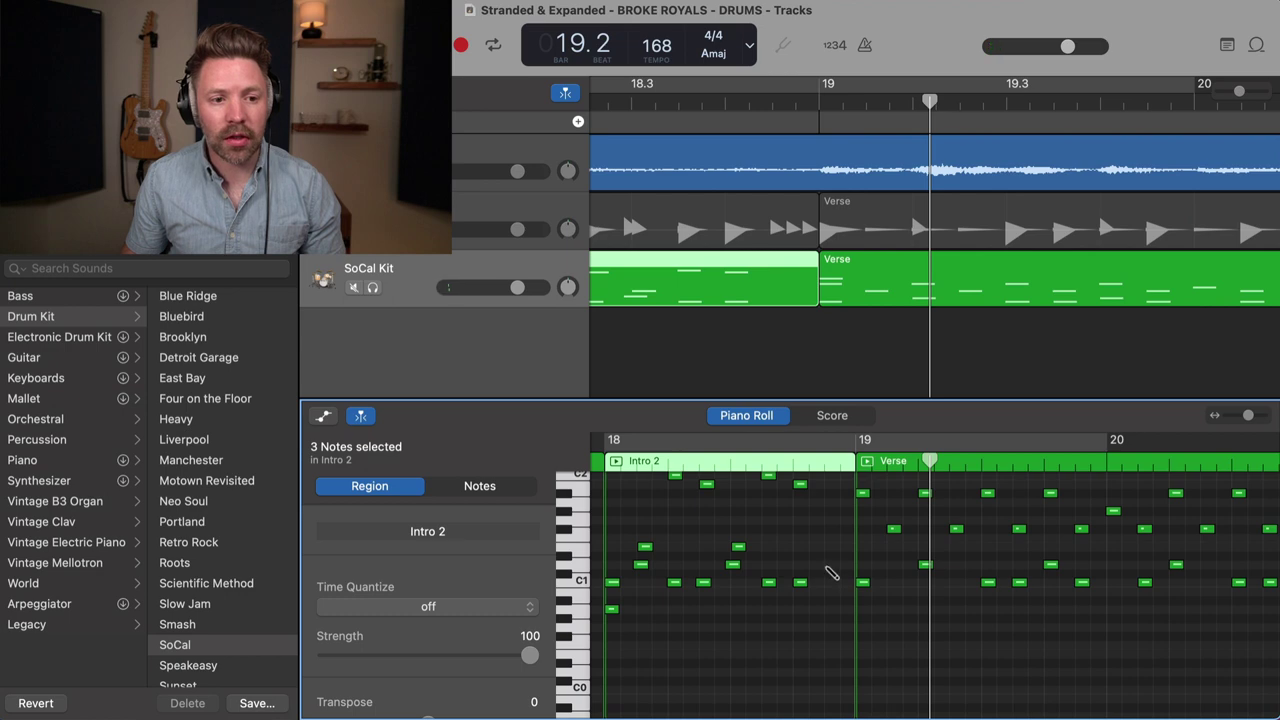
left_click(831, 565)
left_click_drag(460, 619, 501, 619)
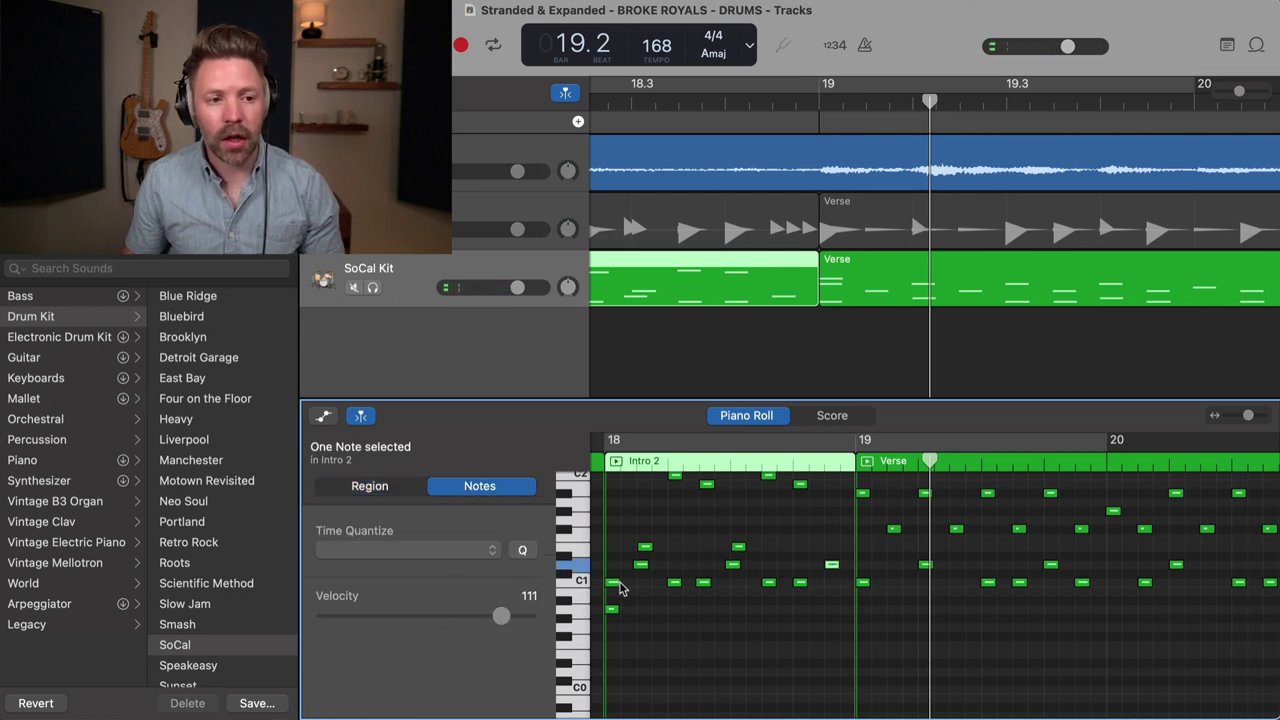
Audition the kit sounds just above C1, add an E1 note right before bar 19, and play the transition.
left_click(580, 571)
left_click(577, 552)
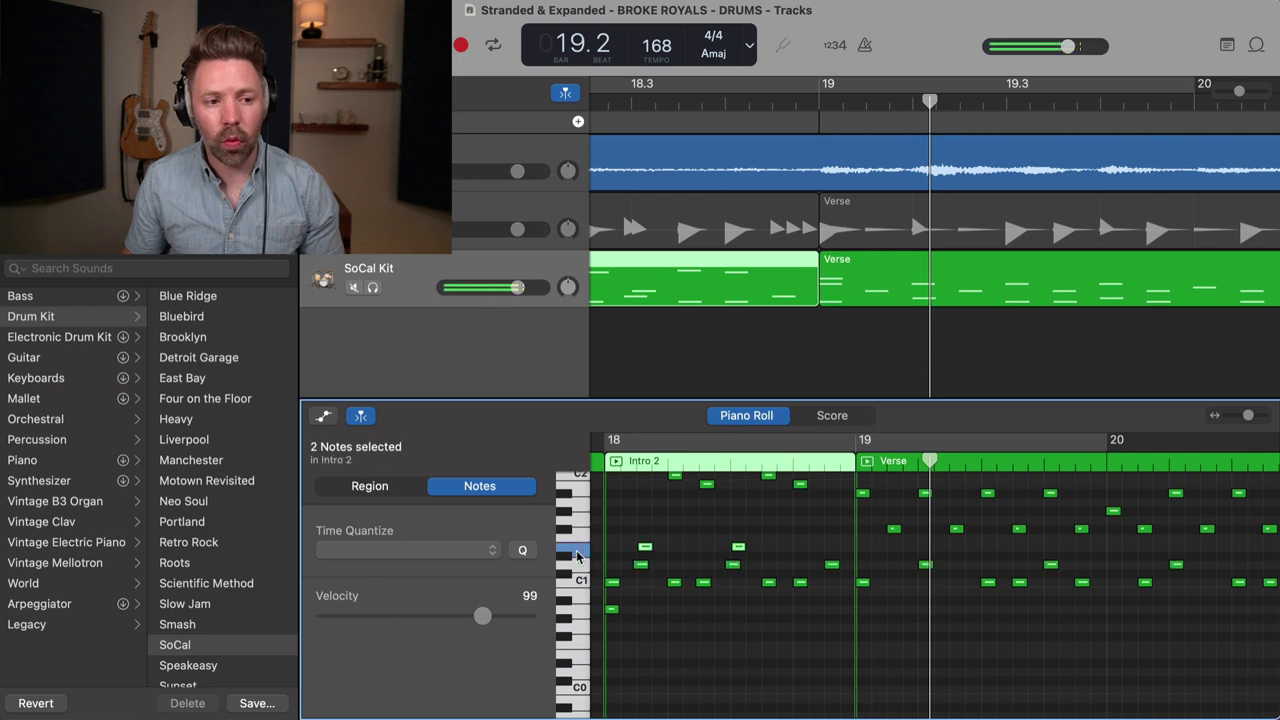
left_click(845, 549)
mouse_move(845, 556)
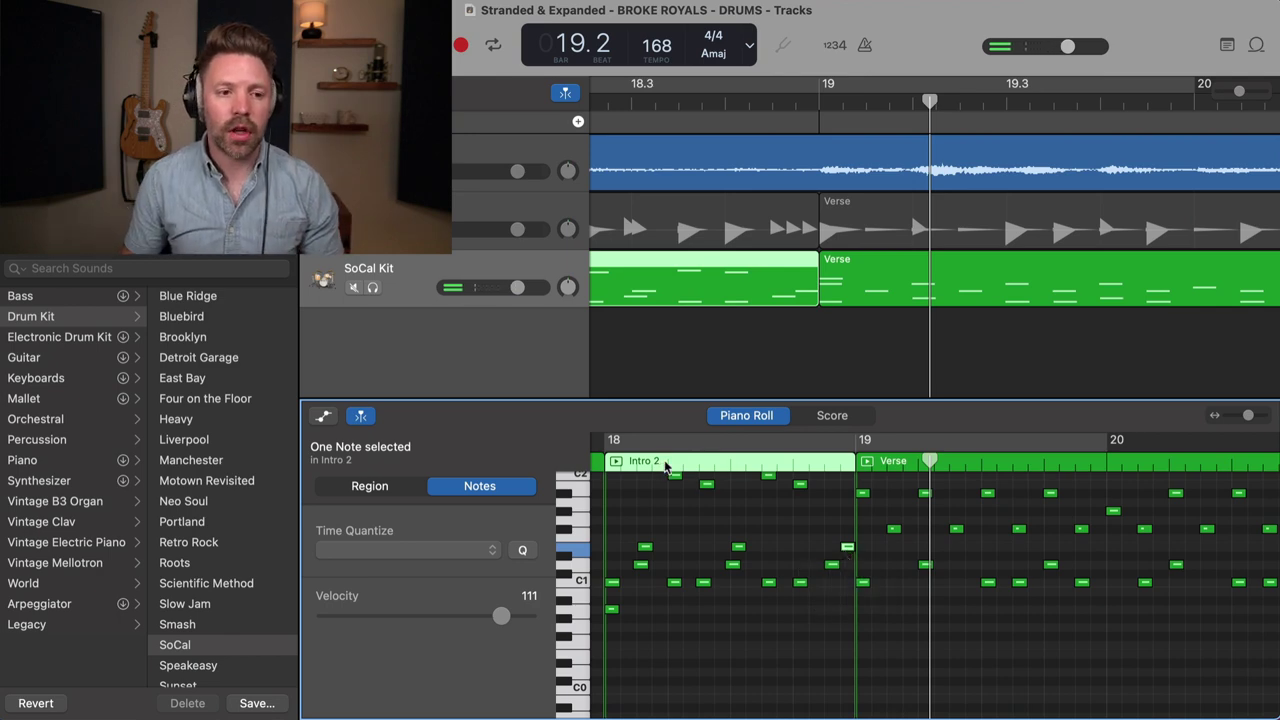
key("comma")
key("space")
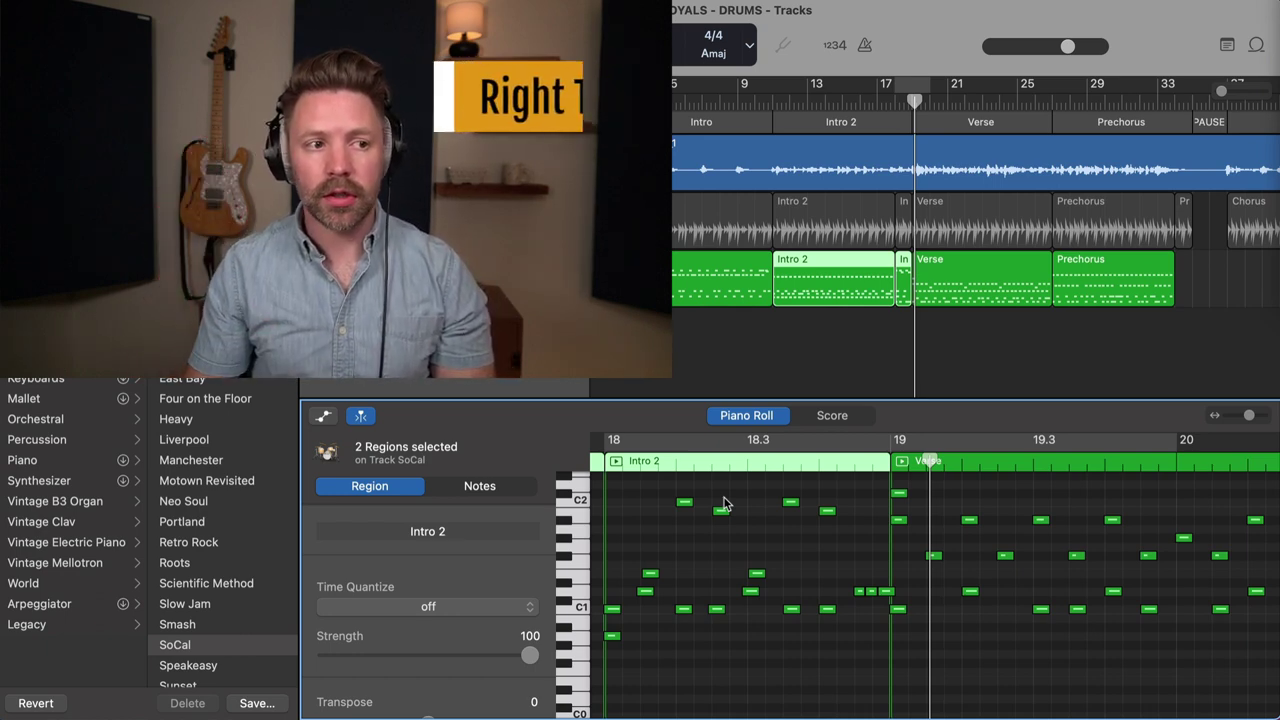
Load the Blue Ridge drum kit on the SoCal MIDI track, show its Smart Controls, and start playback.
scroll(210, 477, "down", 1)
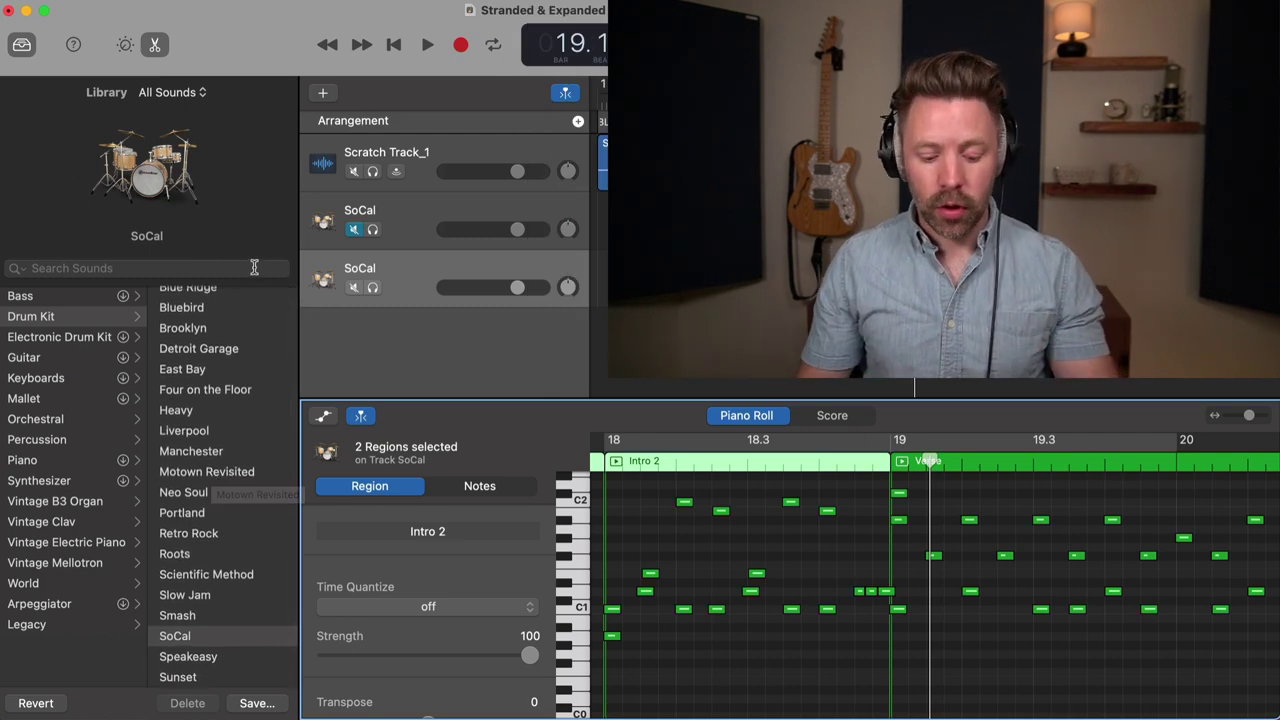
key("y")
key("y")
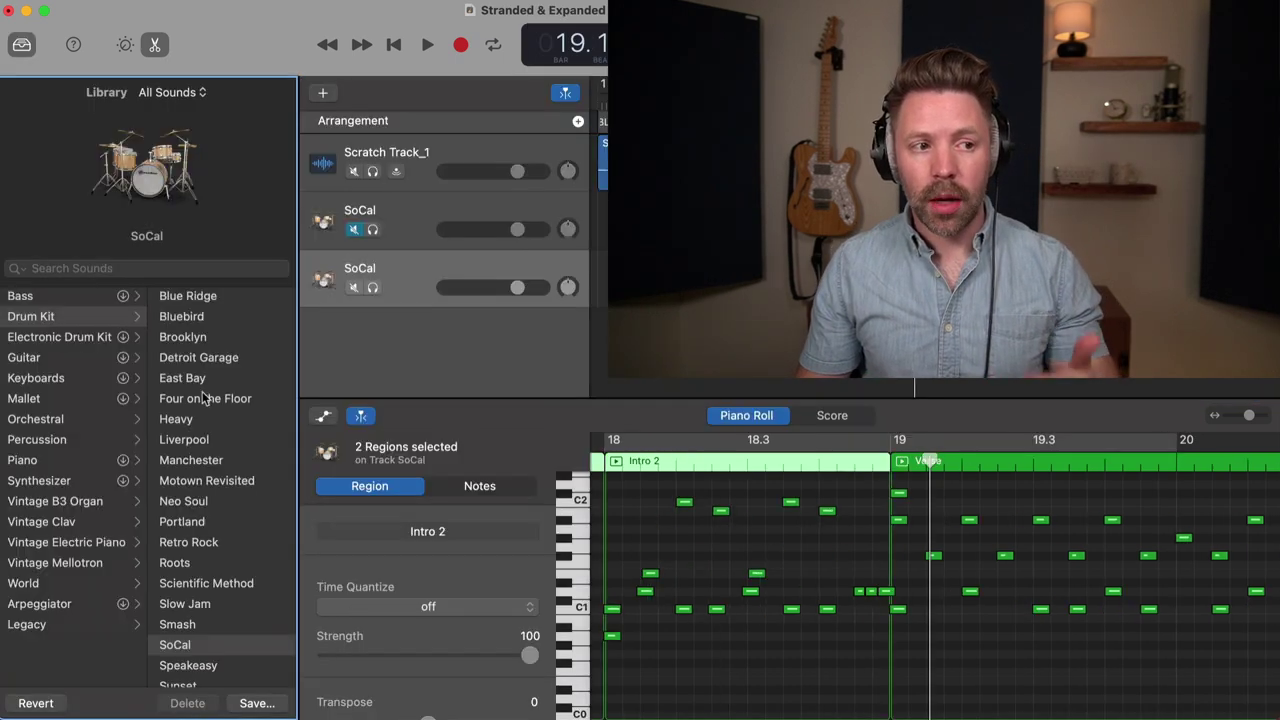
scroll(212, 420, "down", 1)
scroll(212, 420, "up", 1)
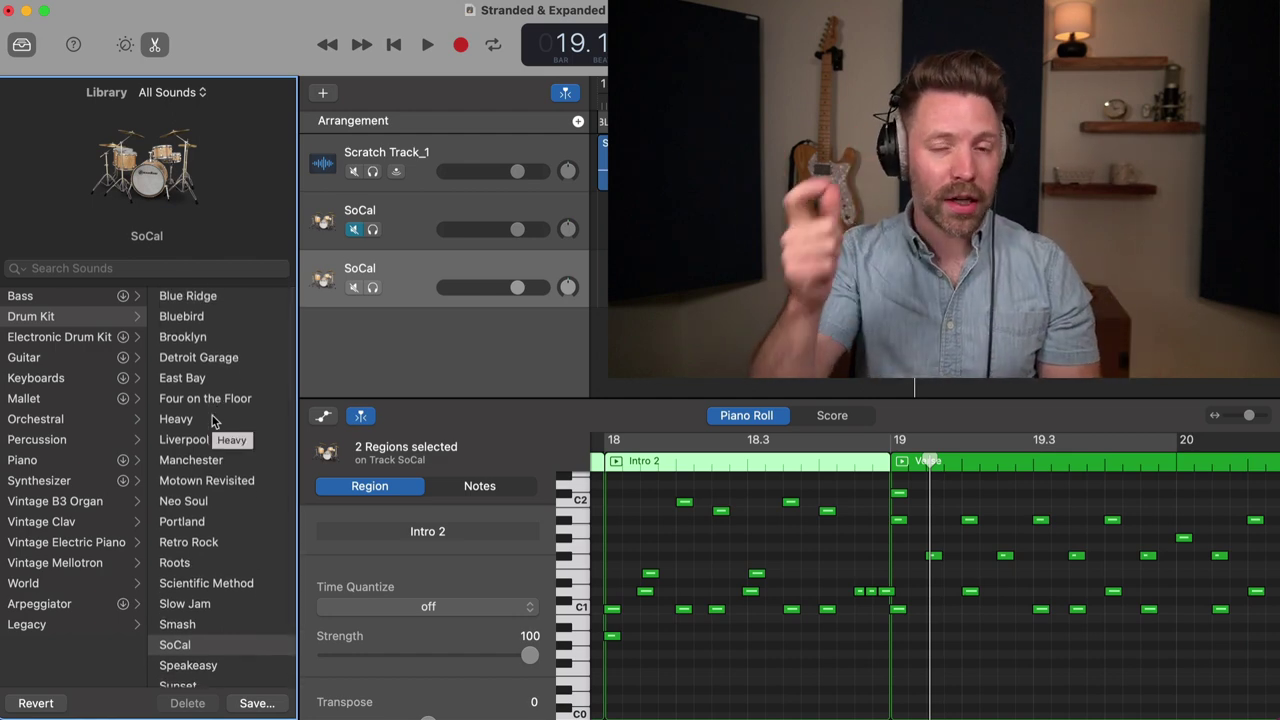
left_click(196, 298)
key("b")
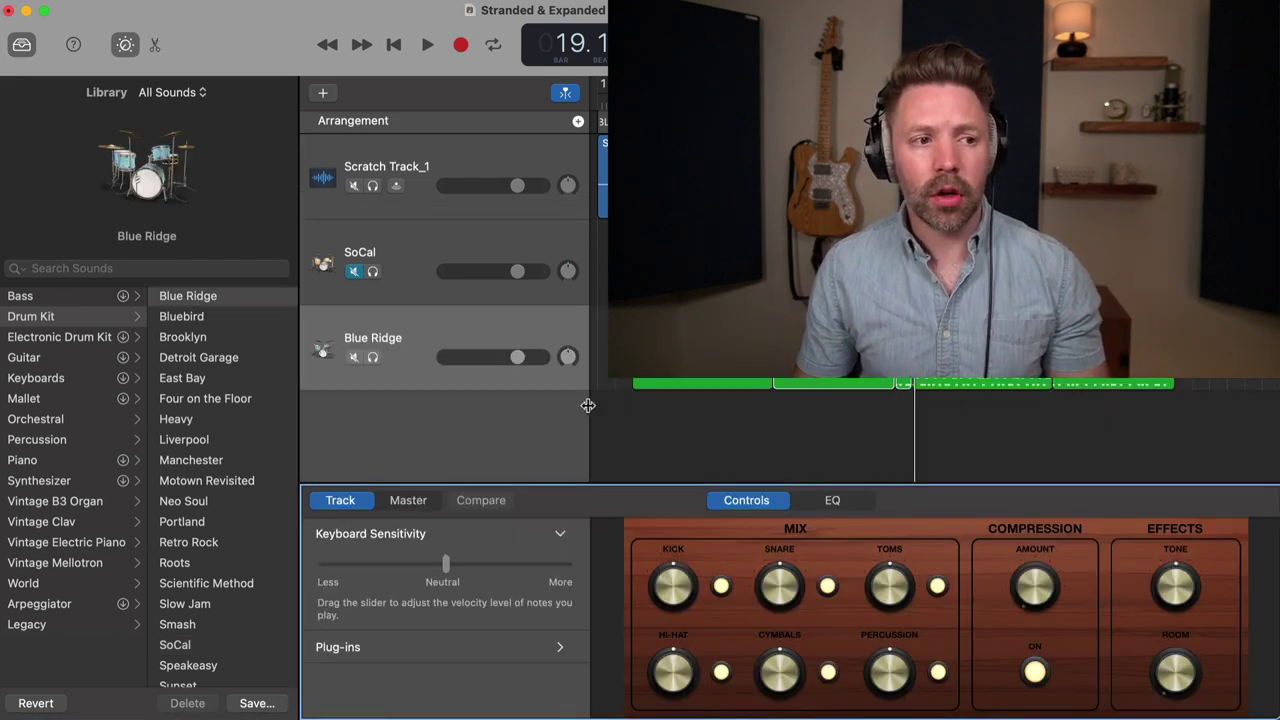
key("space")
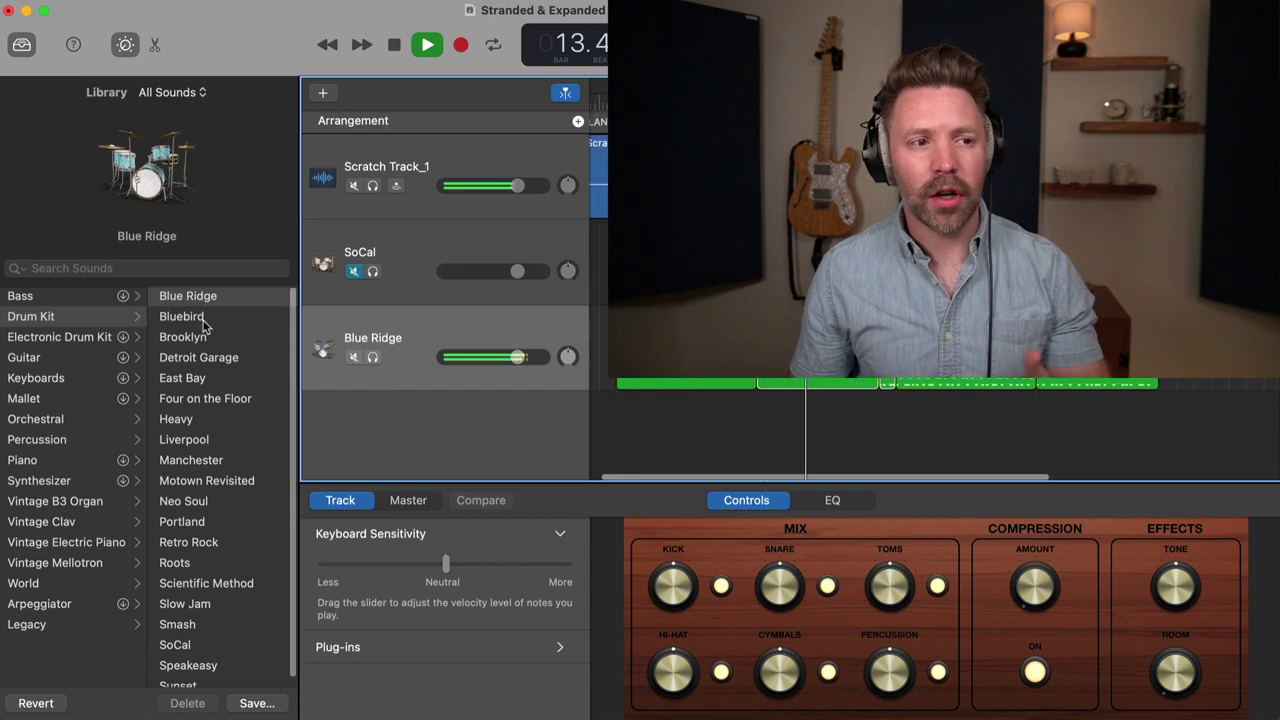
Try the Bluebird, Brooklyn, Detroit Garage, East Bay and Four on the Floor kits on the MIDI drum track during playback.
left_click(200, 318)
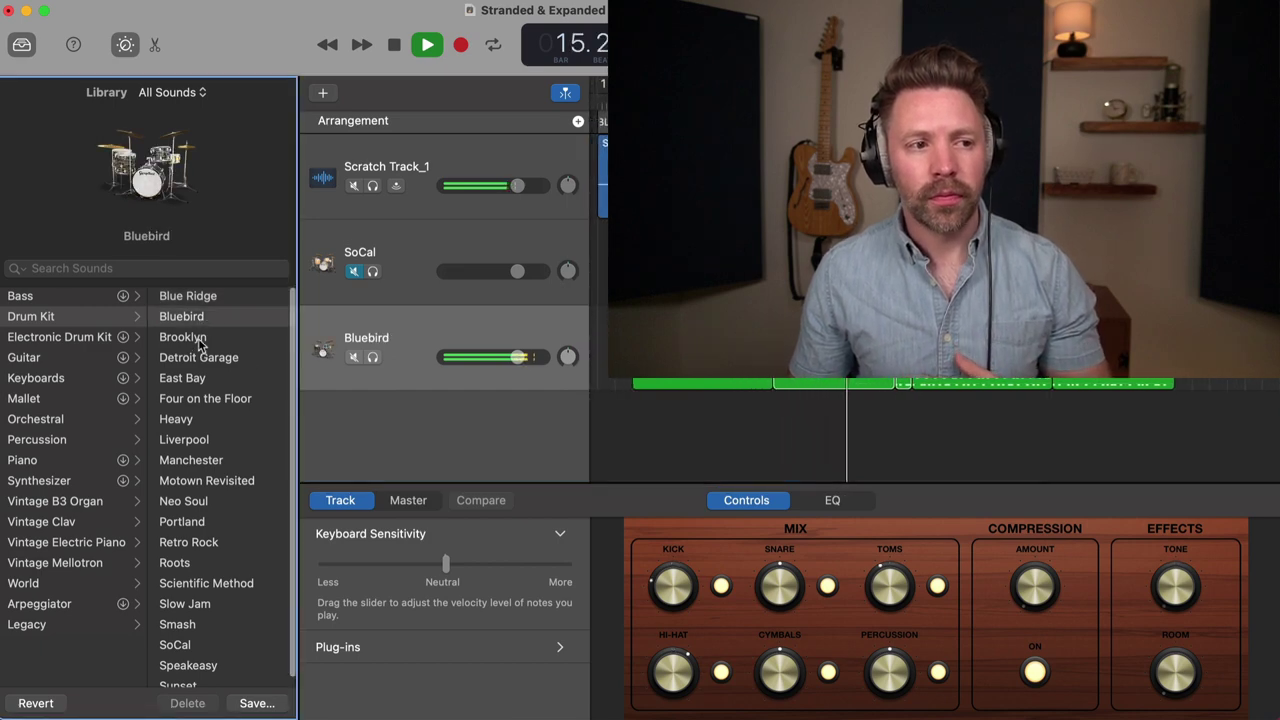
left_click(199, 343)
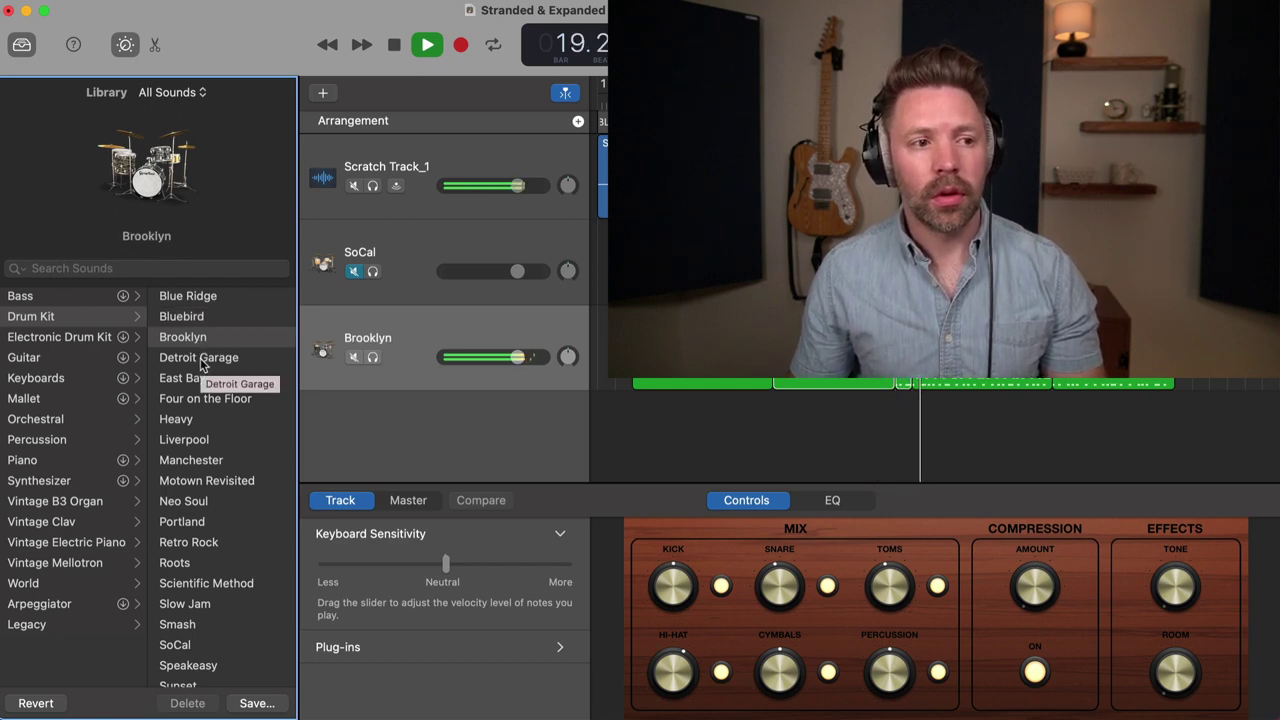
left_click(201, 360)
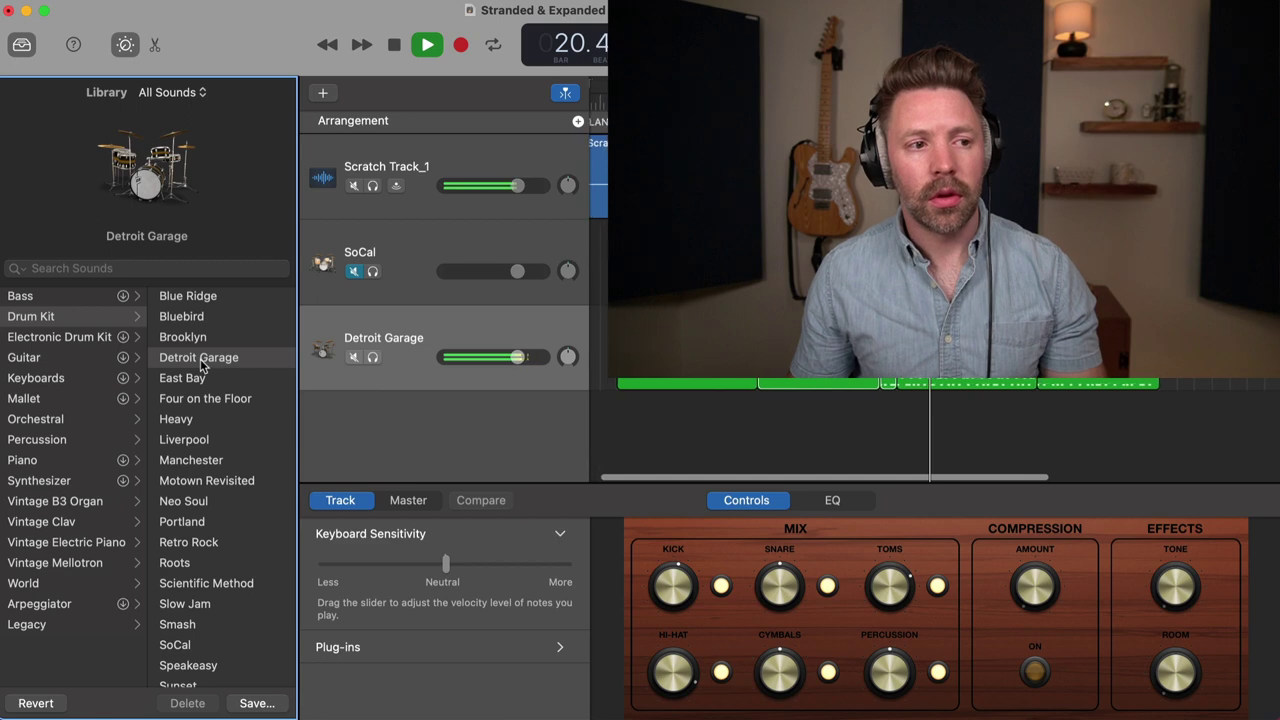
left_click(201, 378)
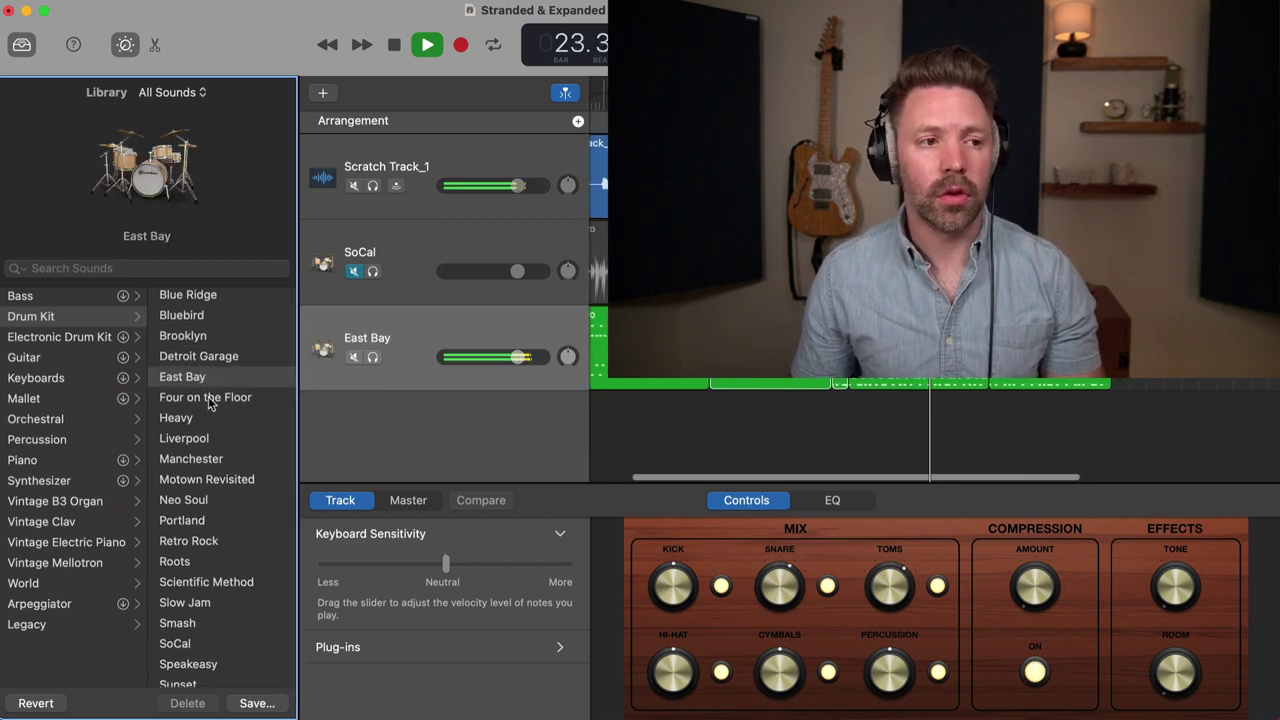
left_click(210, 399)
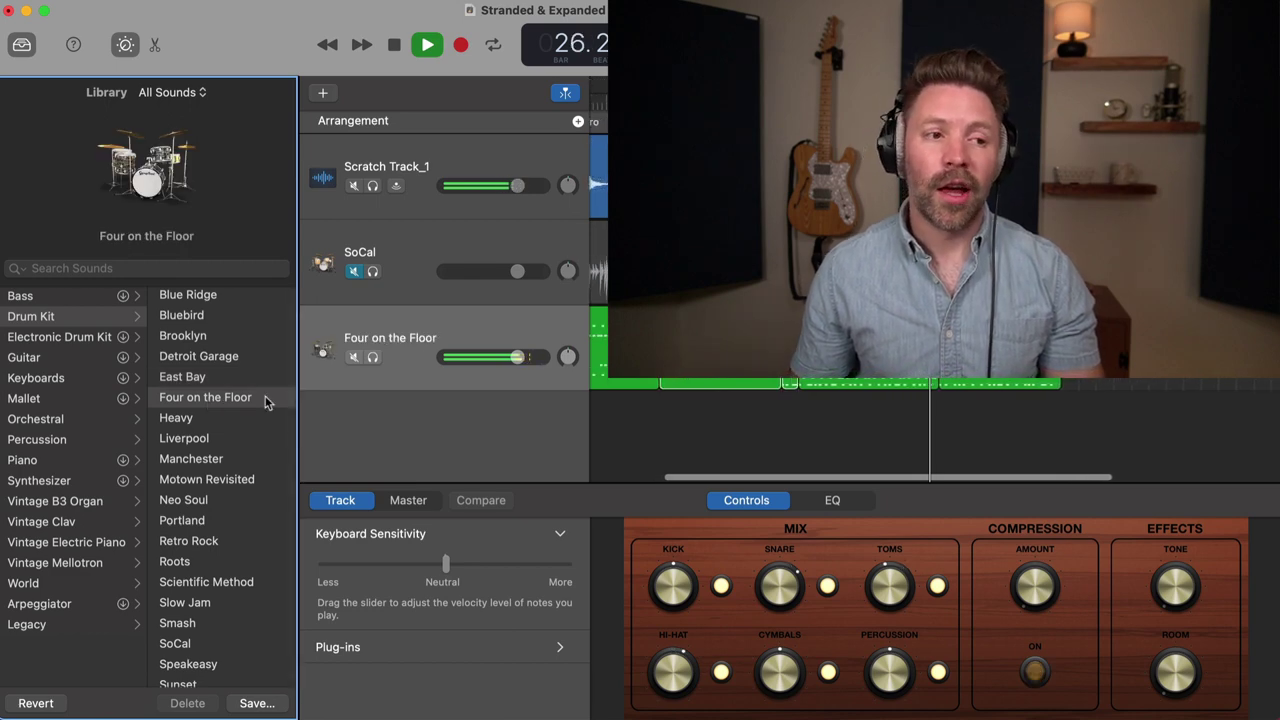
Try the Heavy, Liverpool, Manchester and Motown Revisited kits on the MIDI drum track during playback.
left_click(191, 425)
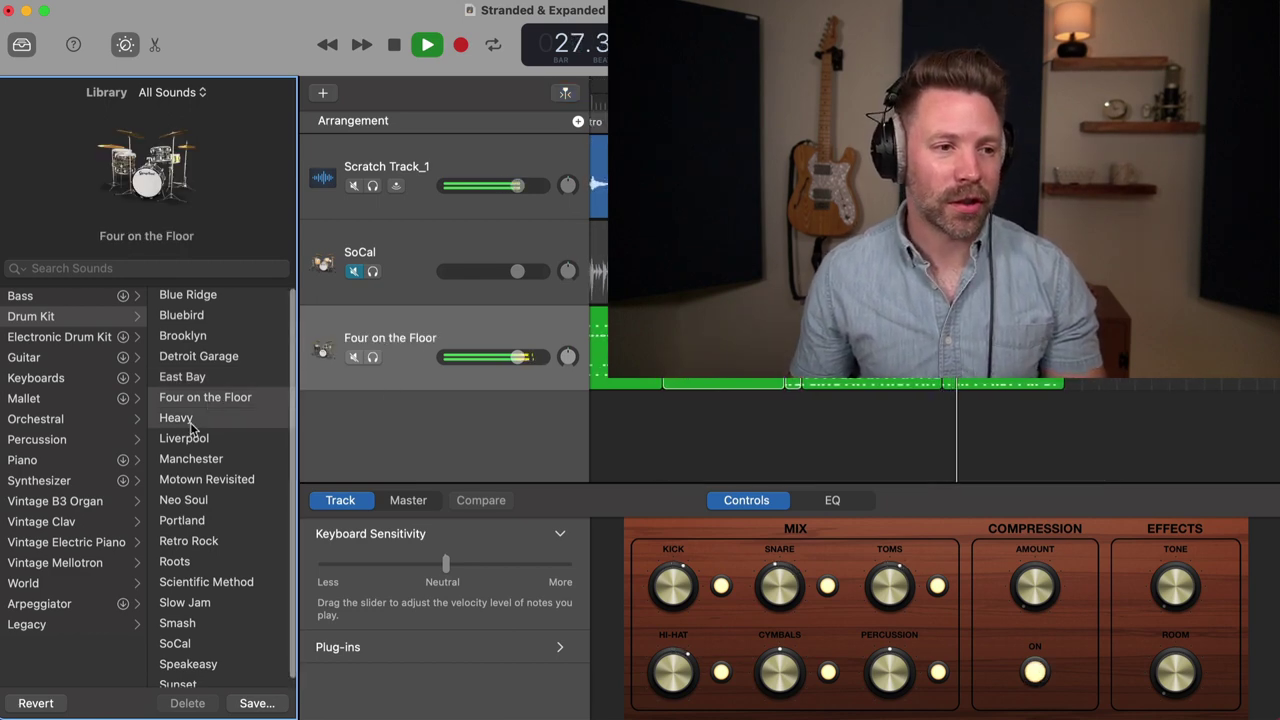
scroll(191, 427, "down", 1)
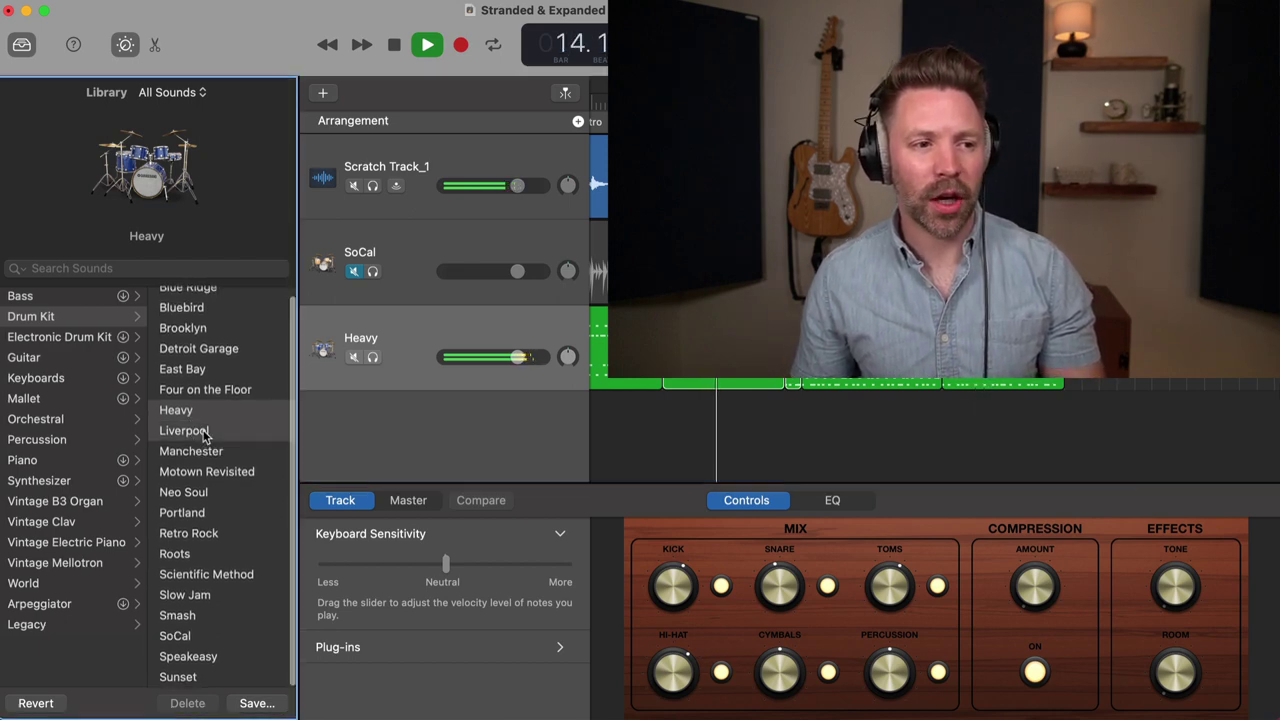
left_click(204, 432)
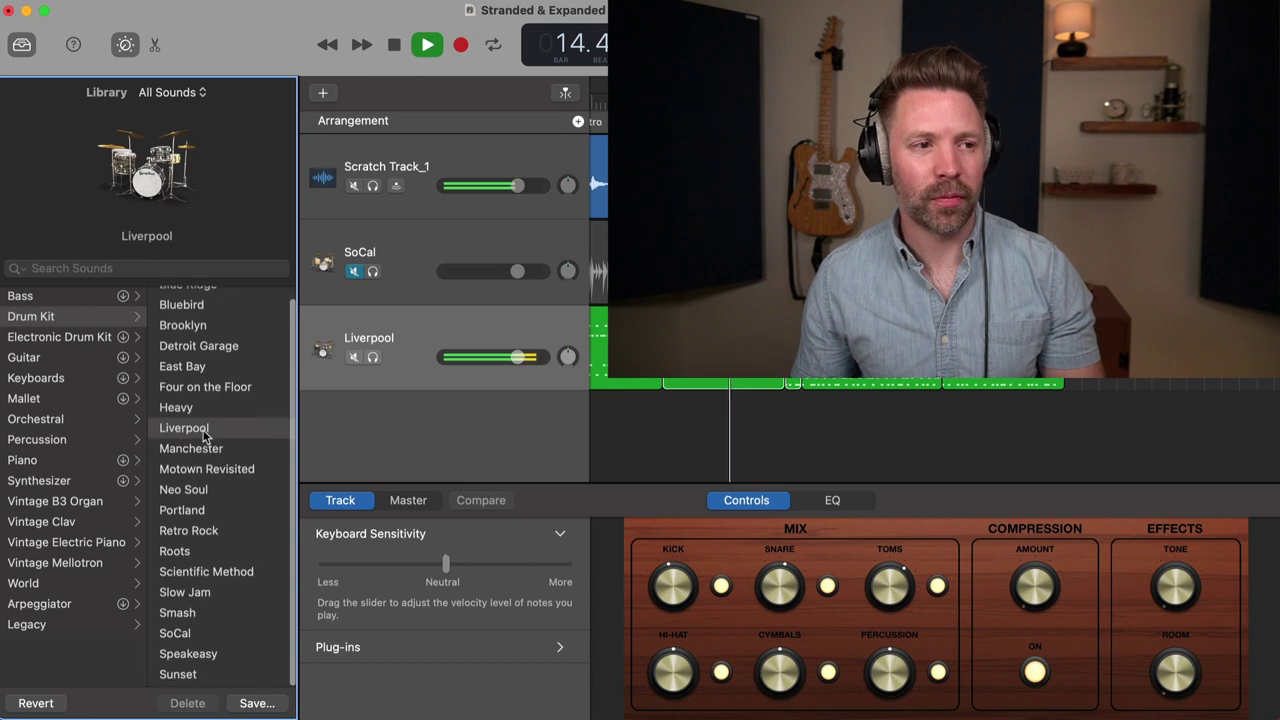
left_click(205, 450)
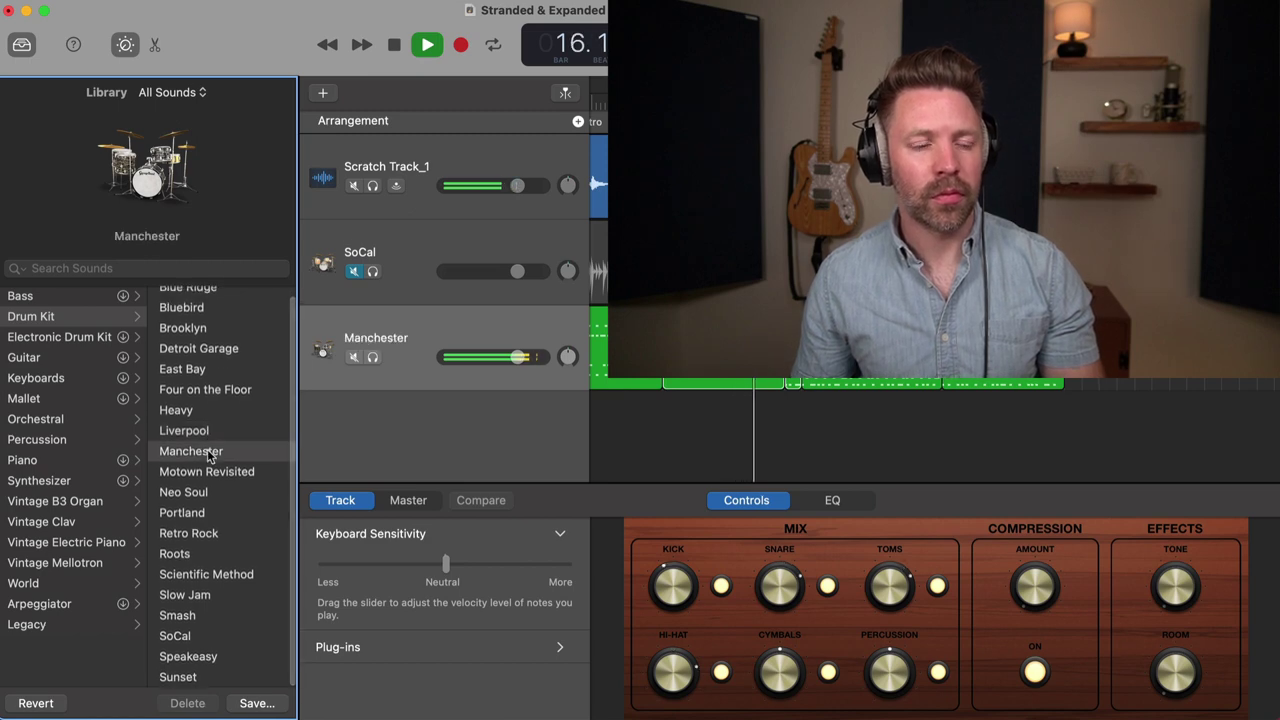
left_click(210, 472)
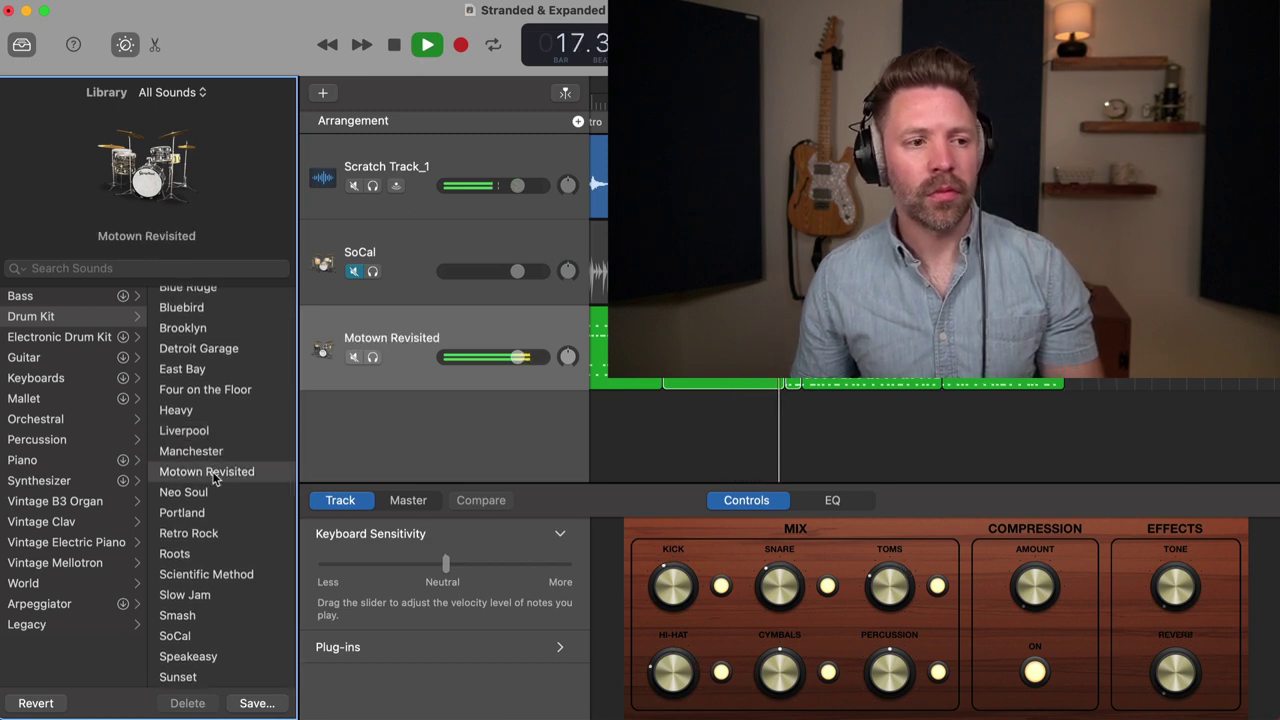
Try the Neo Soul, Portland and Retro Rock kits on the MIDI drum track during playback.
left_click(208, 492)
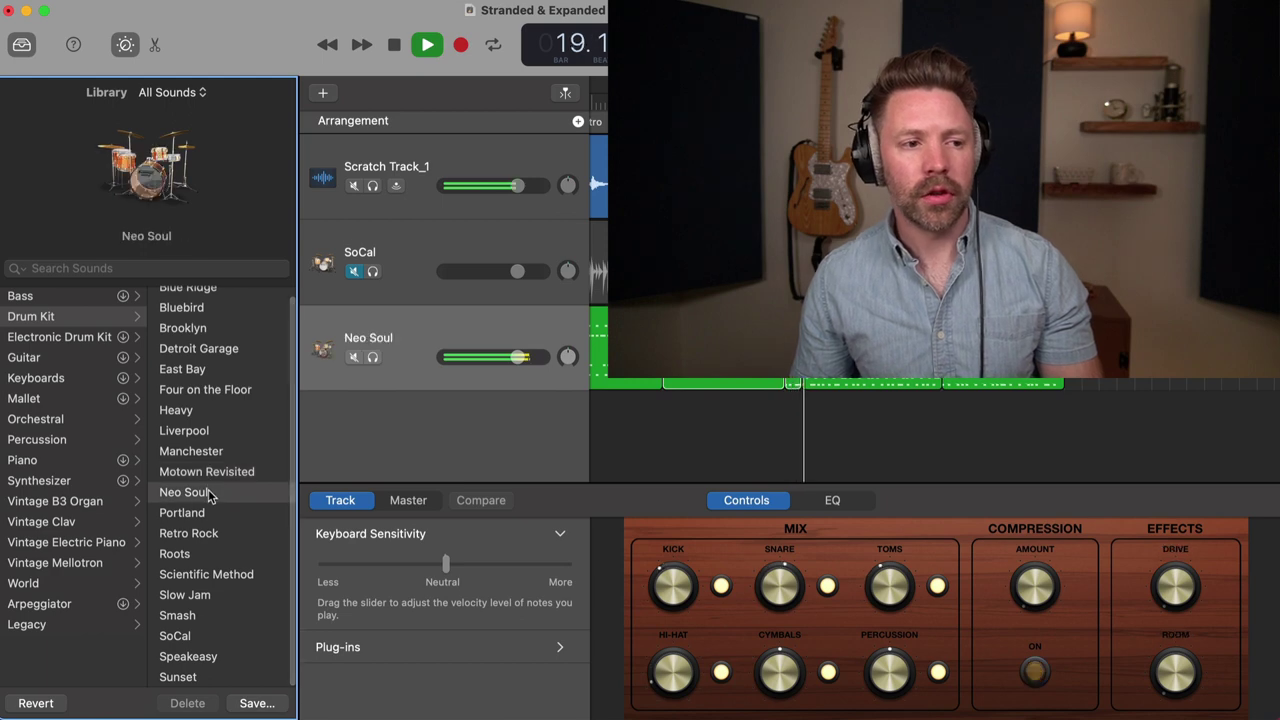
left_click(208, 512)
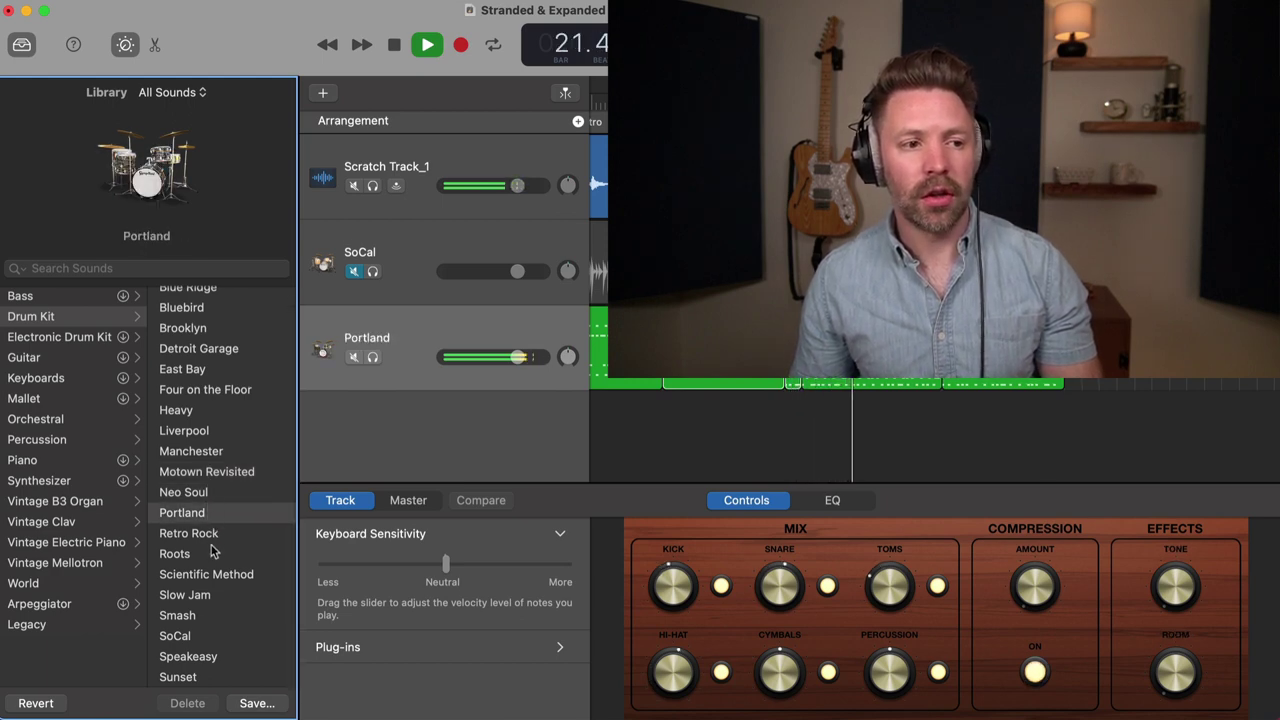
left_click(216, 535)
left_click(216, 535)
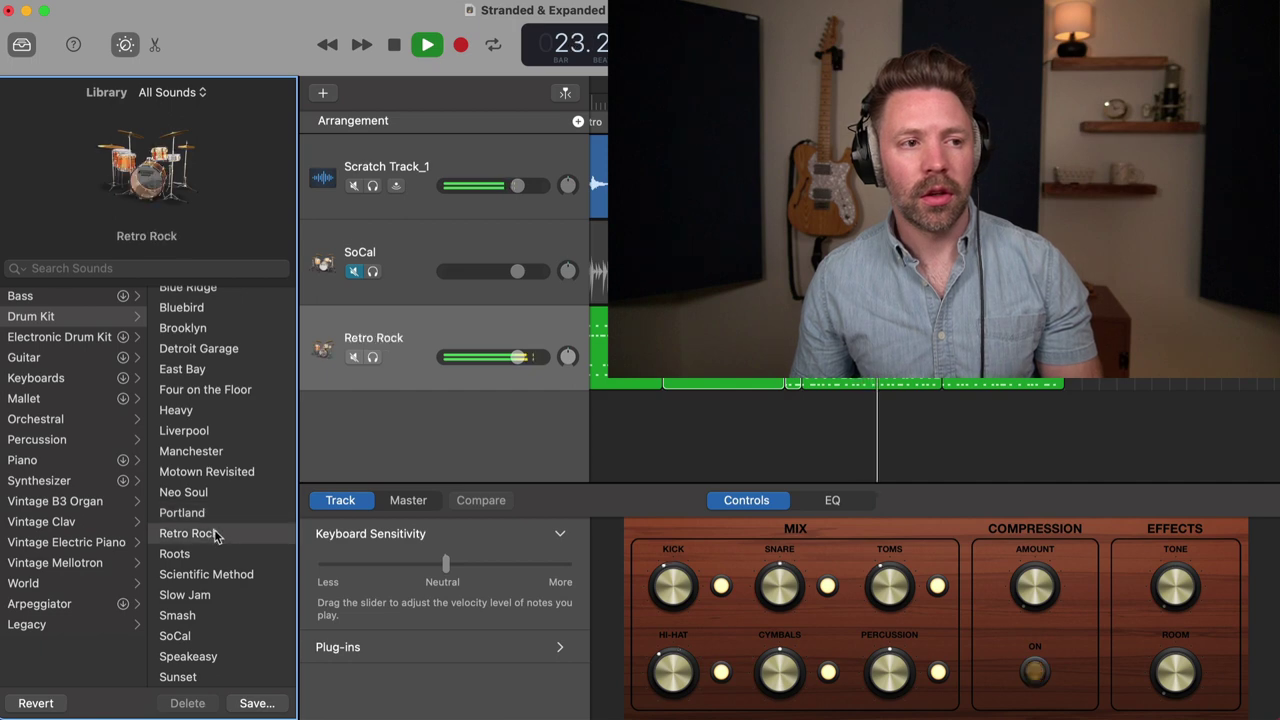
Play the song from around bar 5, compare the SoCal and Retro Rock kits, return to SoCal, and stop playback.
scroll(900, 300, "left", 3)
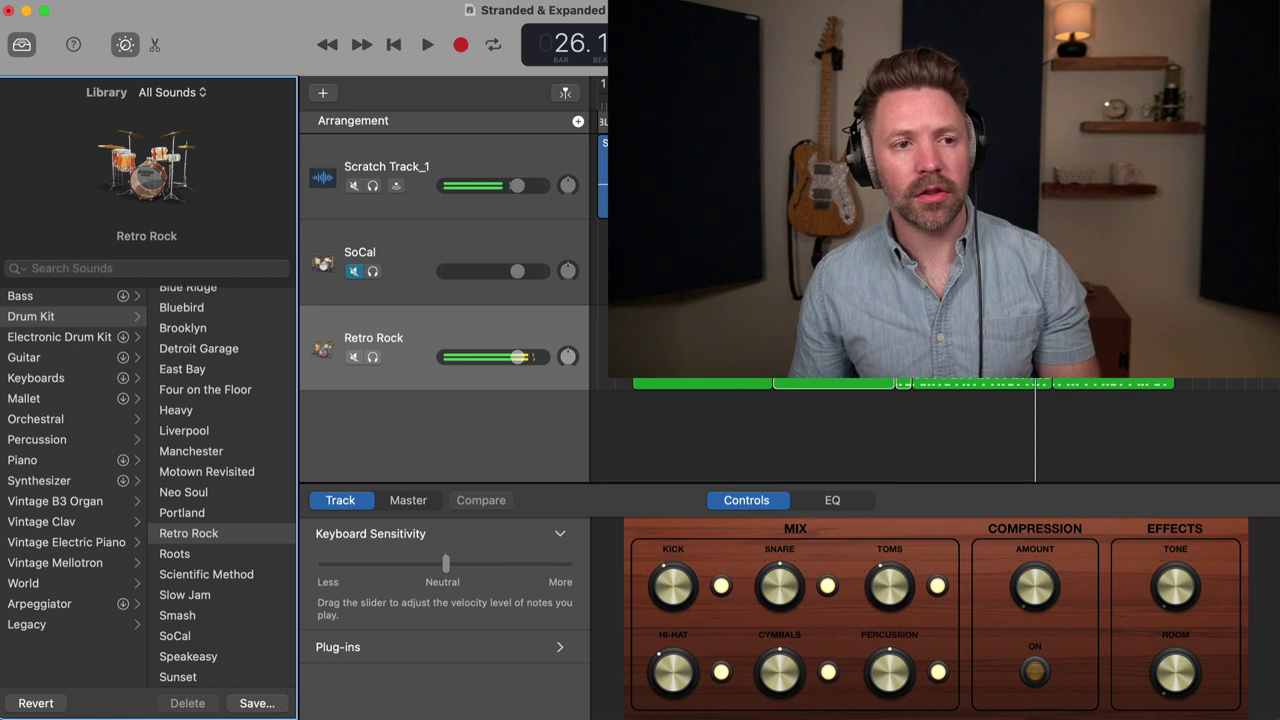
left_click(668, 430)
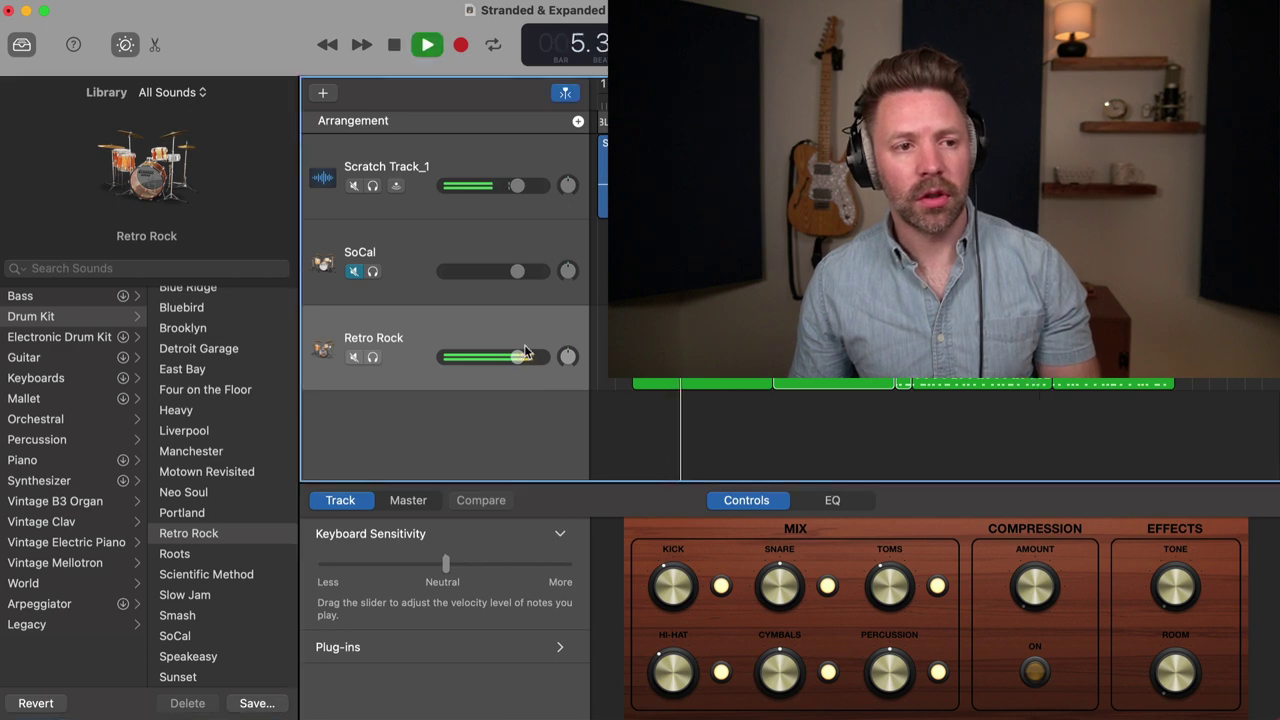
left_click(176, 636)
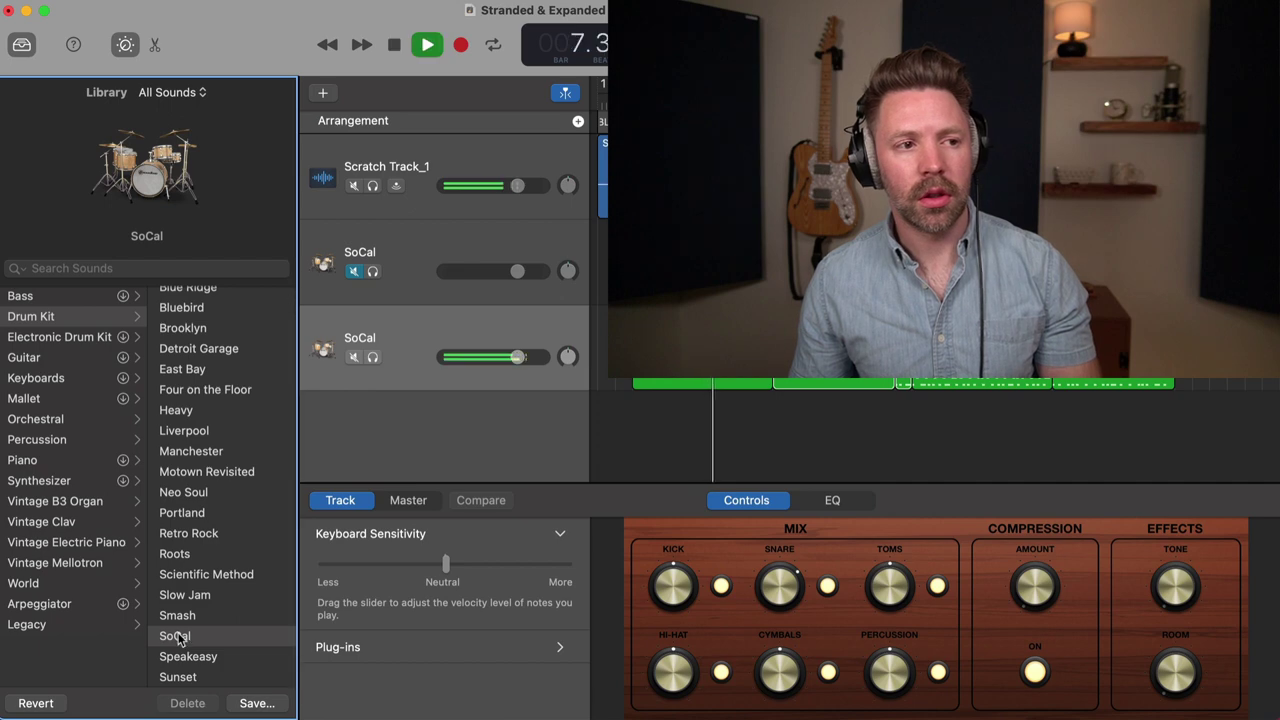
left_click(186, 534)
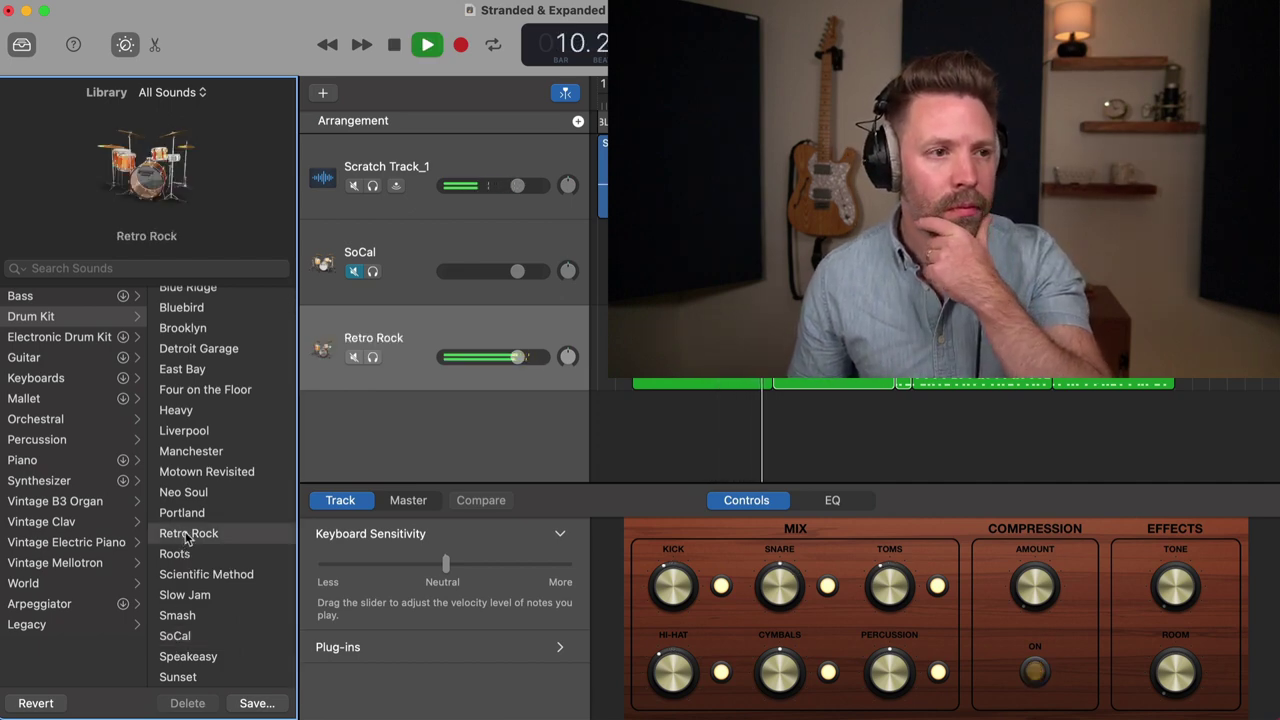
left_click(193, 641)
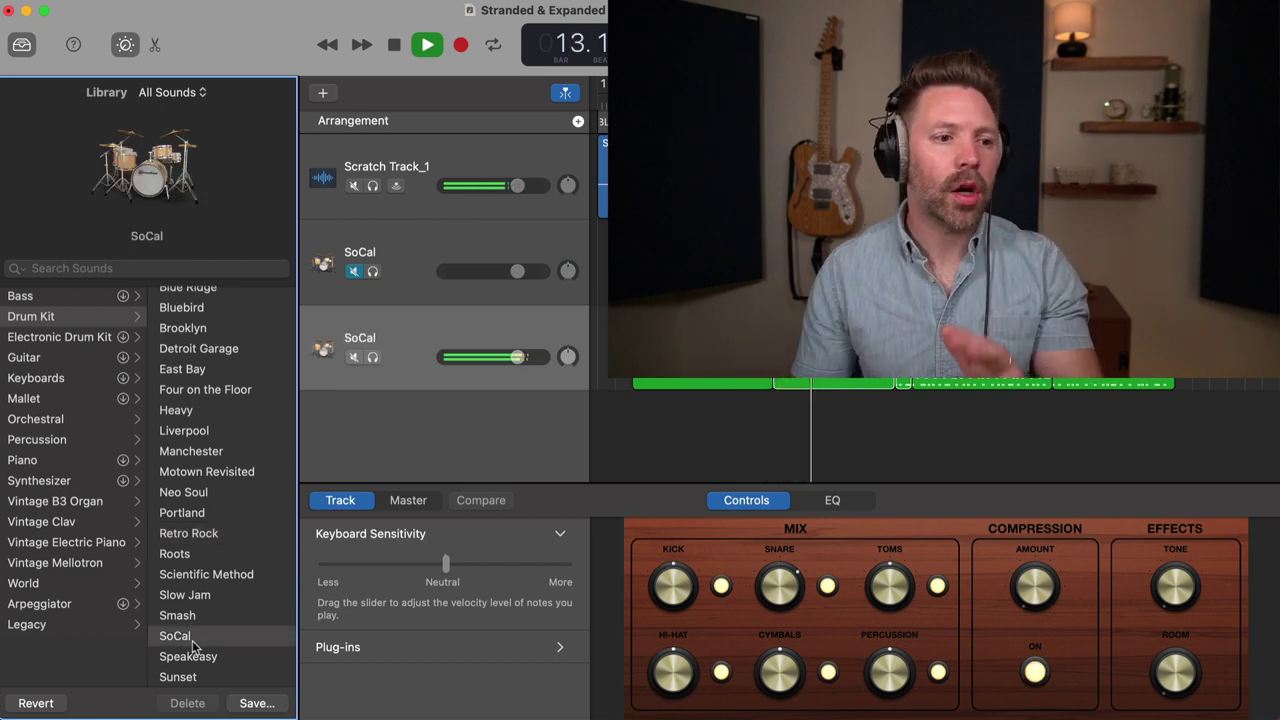
key("space")
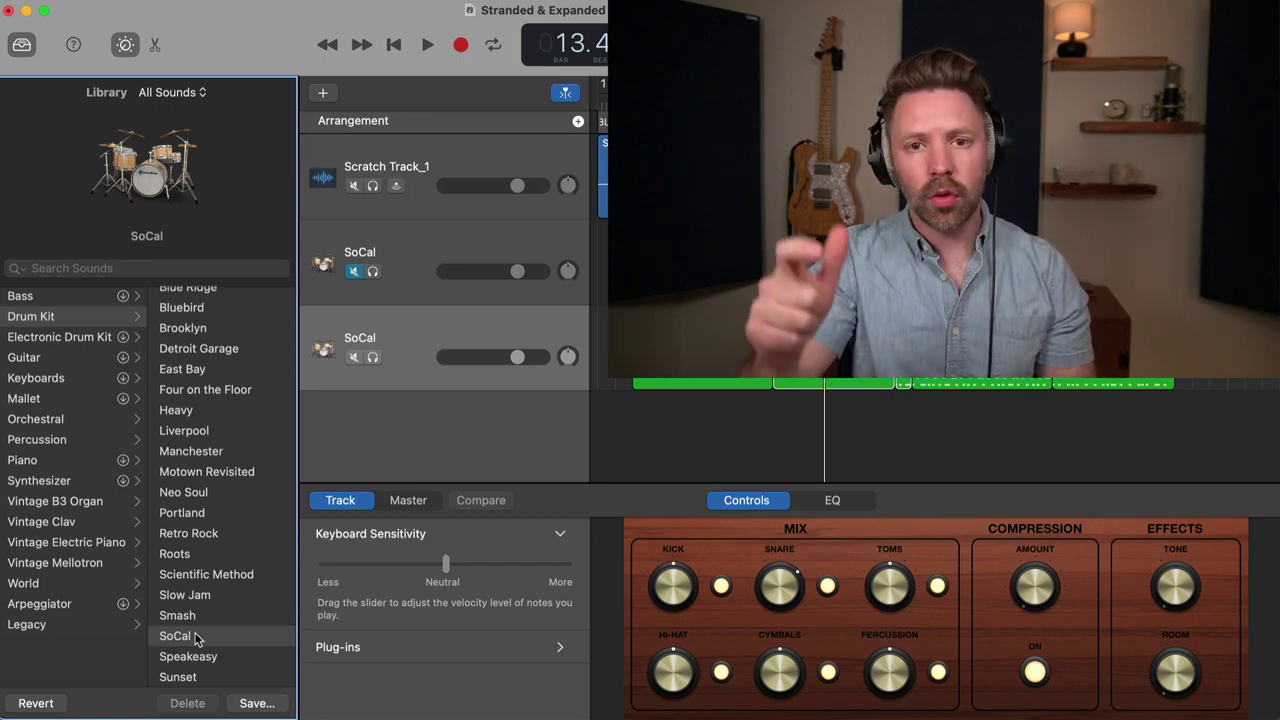
Switch the MIDI drum track to the Blue Ridge kit and play it against the scratch track.
scroll(166, 390, "up", 2)
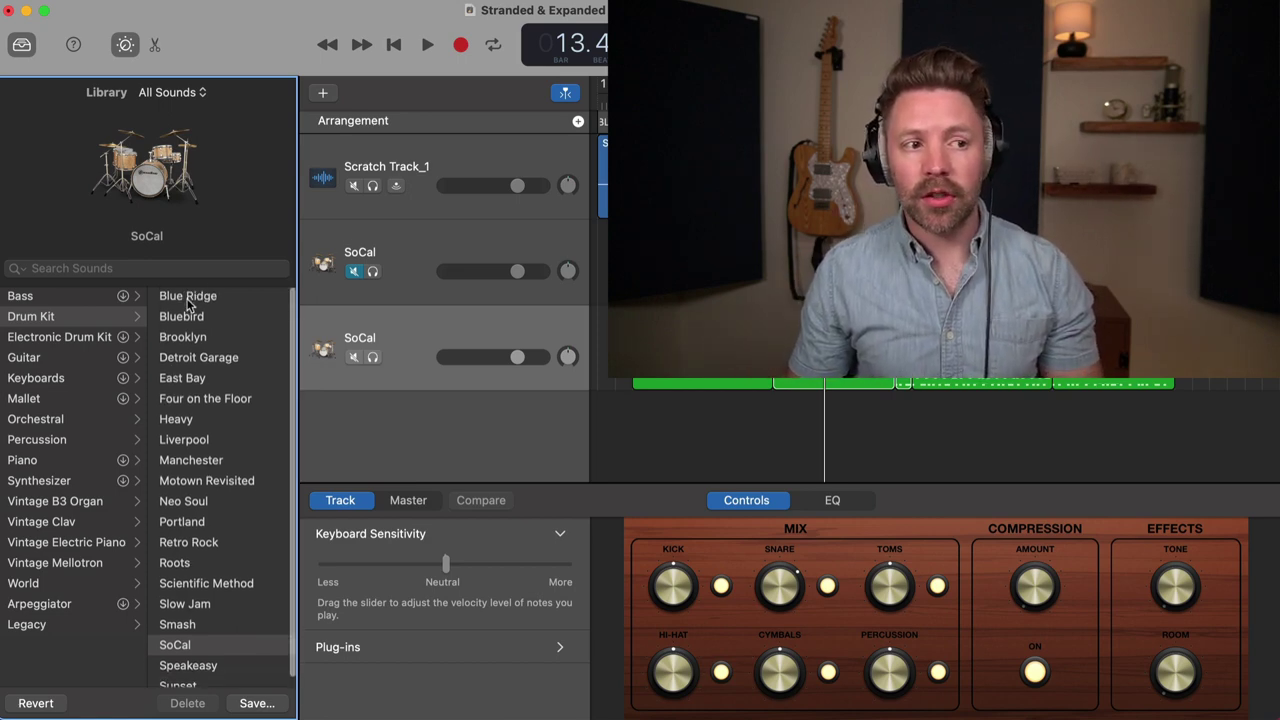
left_click(188, 298)
key("space")
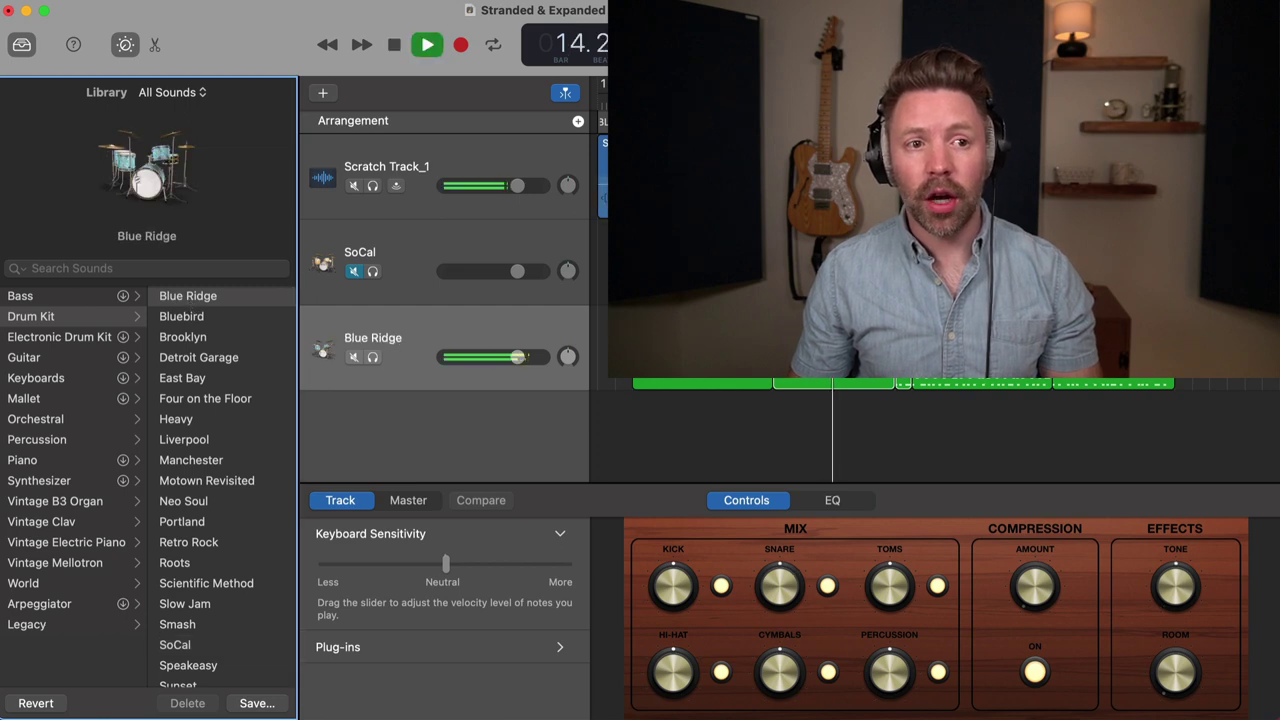
left_click(527, 328)
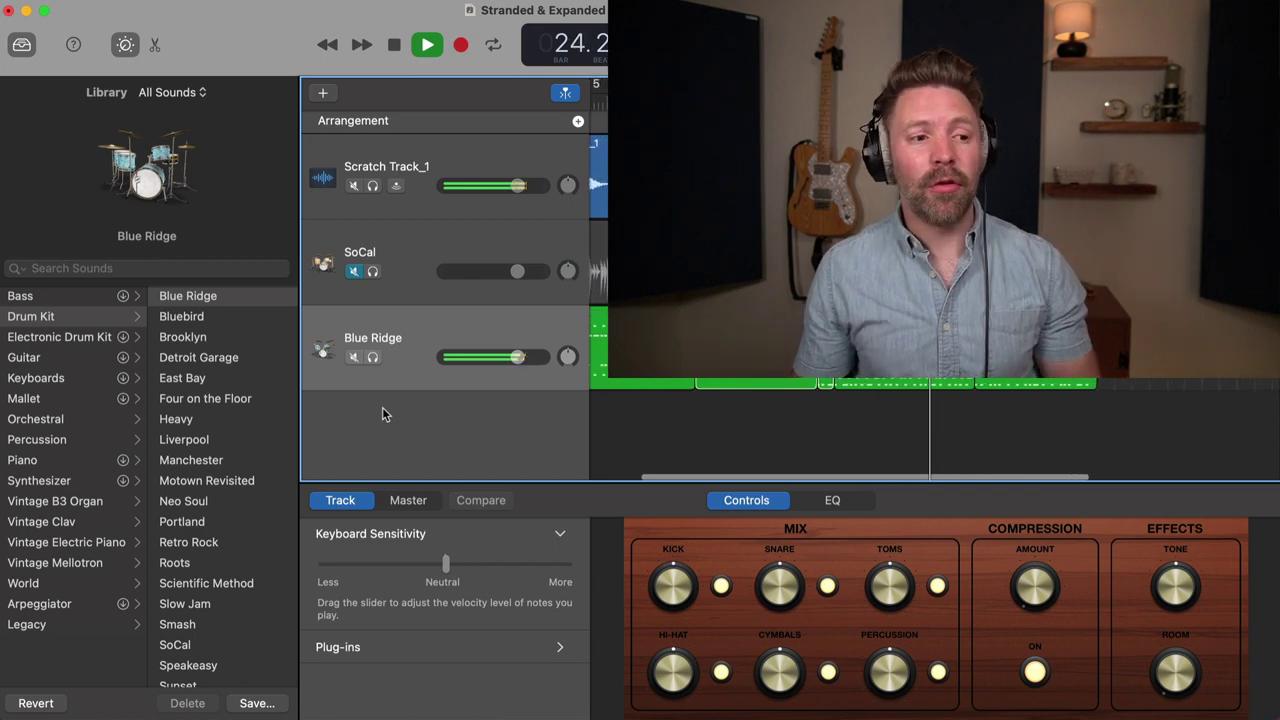
key("space")
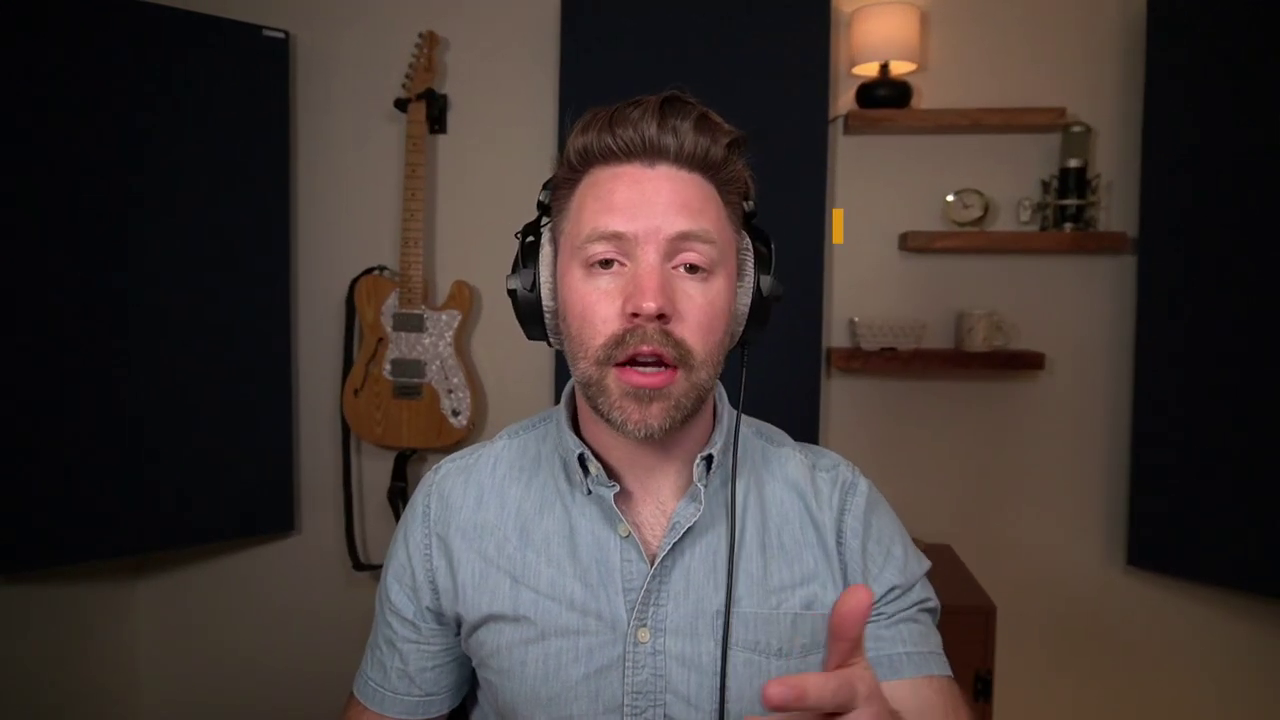